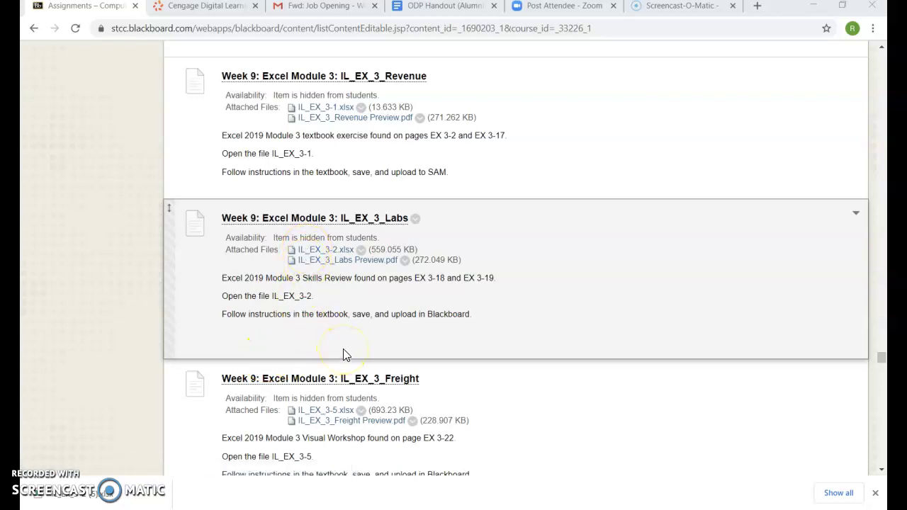
Open the IL_EX_3-2.xlsx attachment of the Week 9 IL_EX_3_Labs assignment in Excel and enable editing.
{"action": "left_click", "coordinate": [333, 254]}
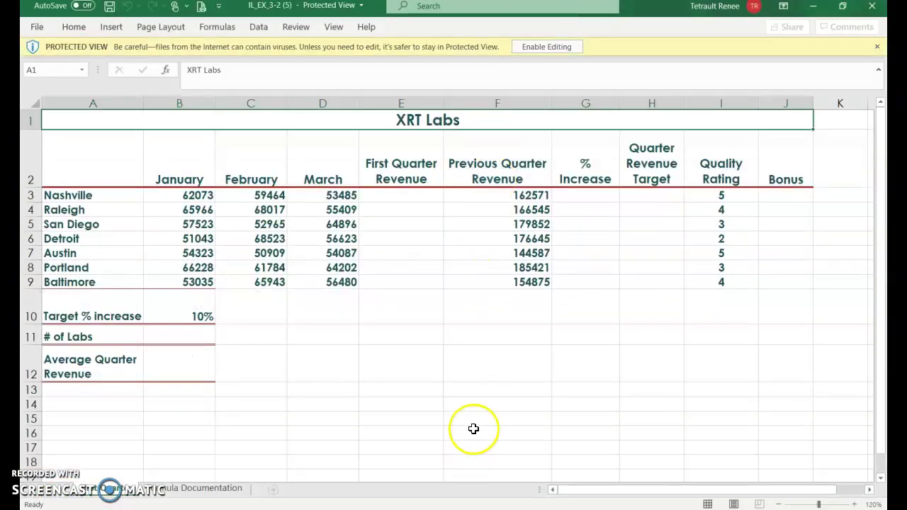
{"action": "left_click", "coordinate": [536, 48]}
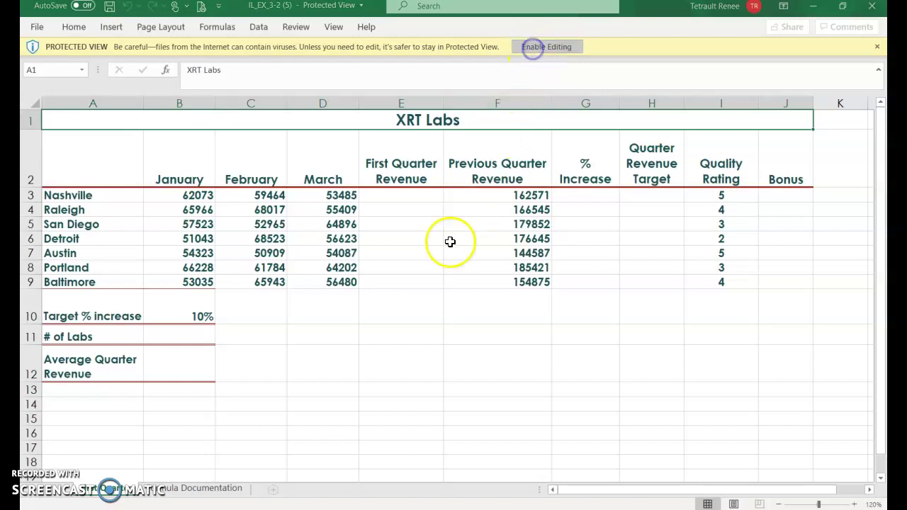
Use Quick Analysis on B3:D9 to total each lab's January to March revenue in the First Quarter Revenue column.
{"action": "left_click", "coordinate": [395, 238]}
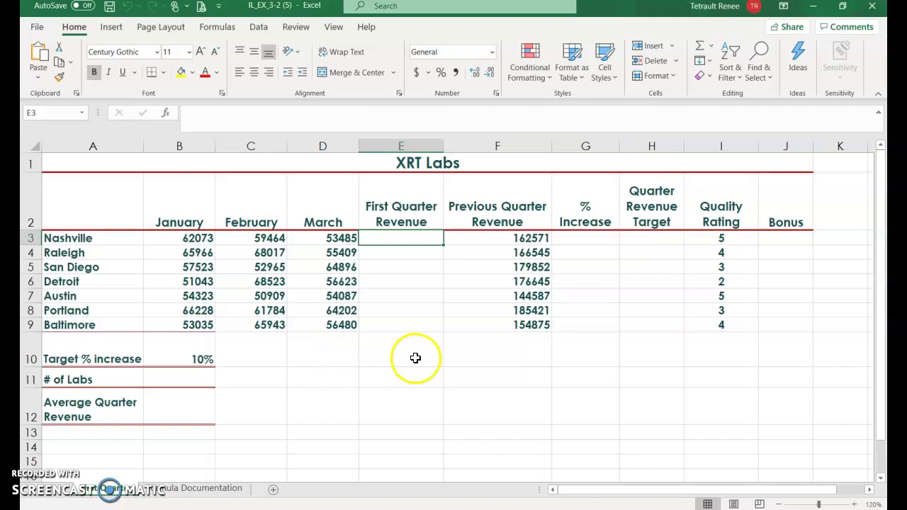
{"action": "left_click", "coordinate": [416, 358]}
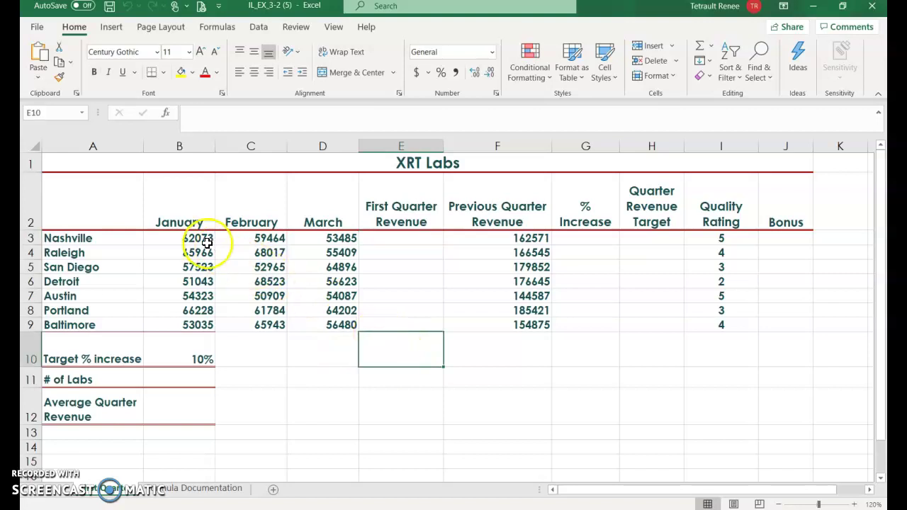
{"action": "left_click_drag", "start_coordinate": [204, 238], "coordinate": [339, 329]}
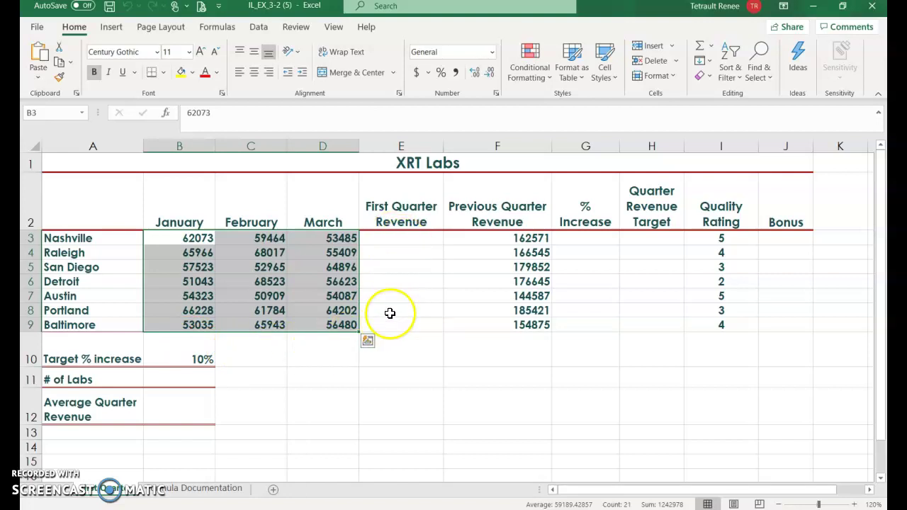
{"action": "left_click", "coordinate": [367, 342]}
{"action": "left_click", "coordinate": [355, 370]}
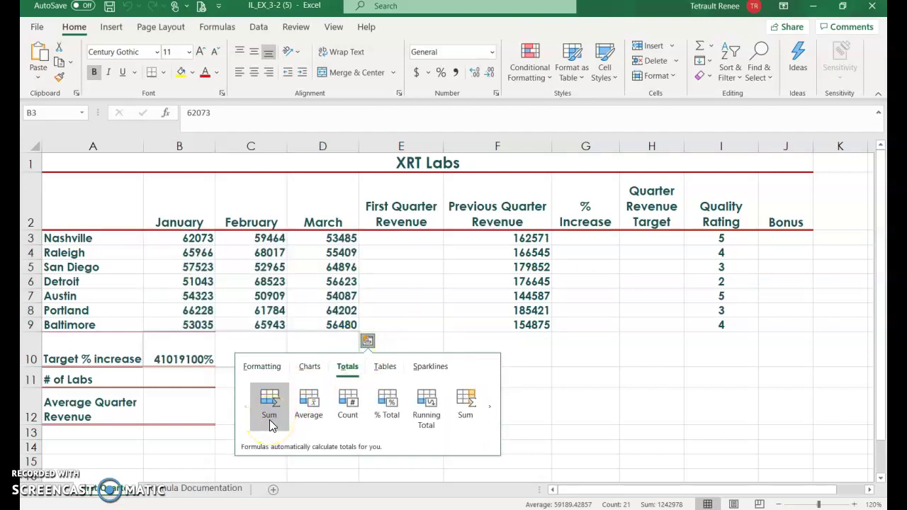
{"action": "left_click", "coordinate": [470, 406]}
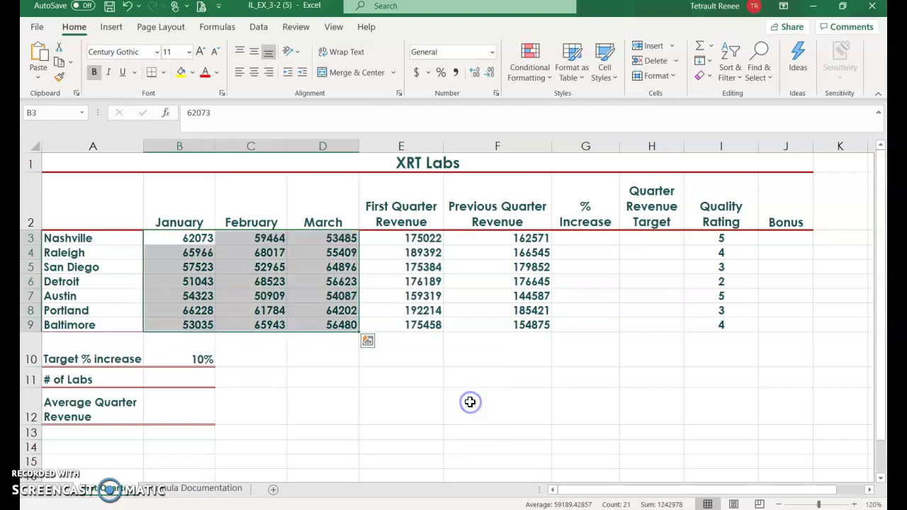
Enter the formula =(E3-F3)/F3 in cell G3 to calculate Nashville's % Increase.
{"action": "left_click", "coordinate": [597, 241]}
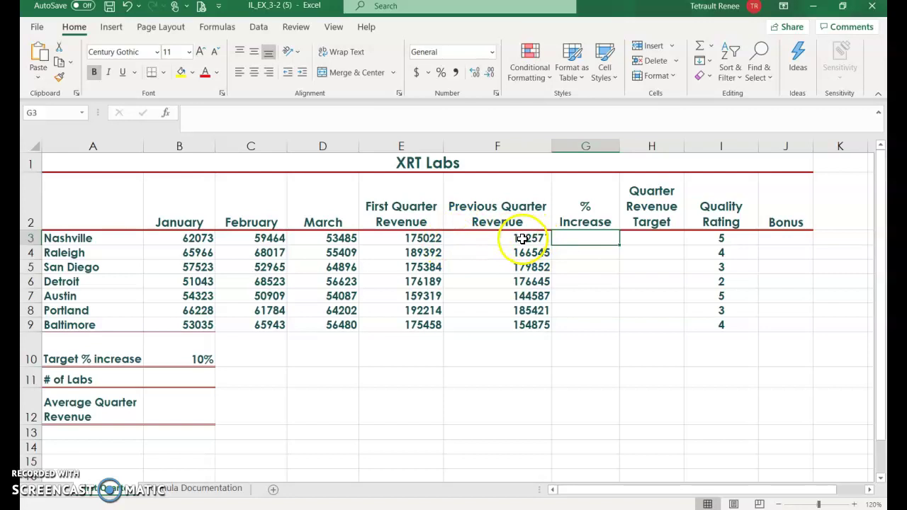
{"action": "type", "text": "=("}
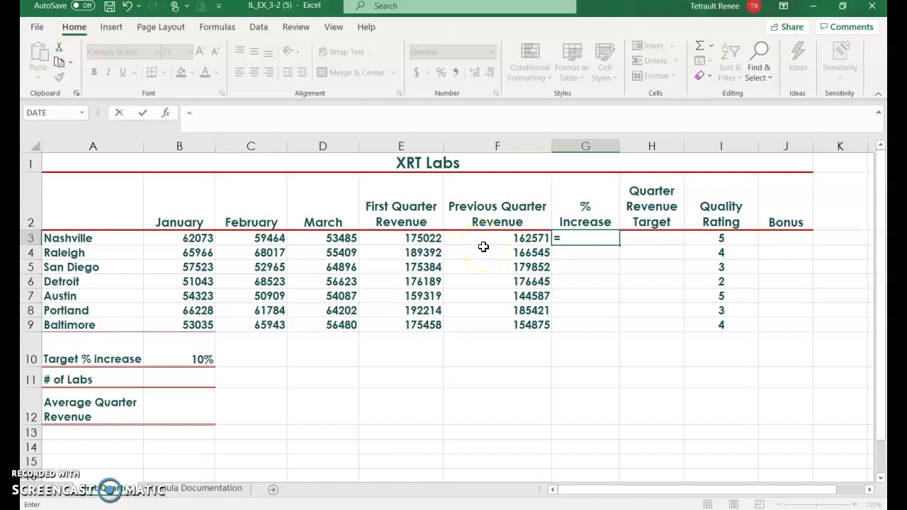
{"action": "left_click", "coordinate": [431, 240]}
{"action": "type", "text": "-"}
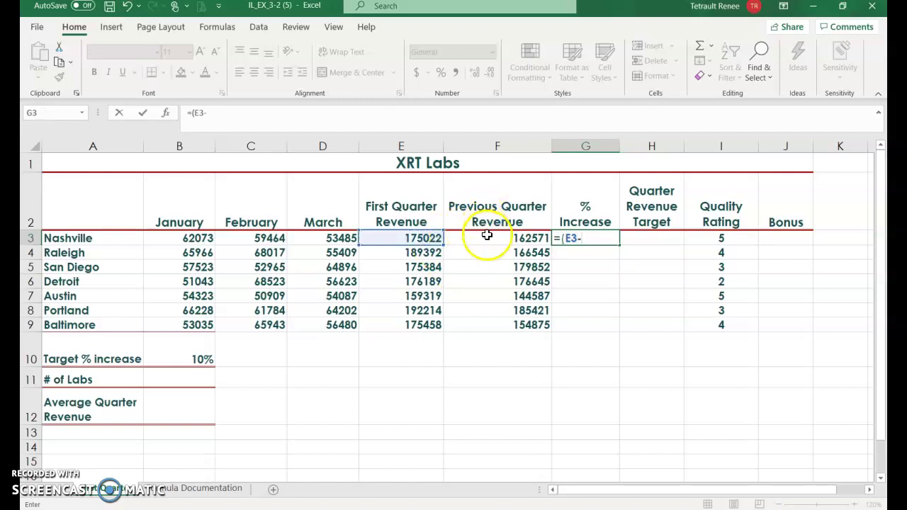
{"action": "left_click", "coordinate": [487, 235]}
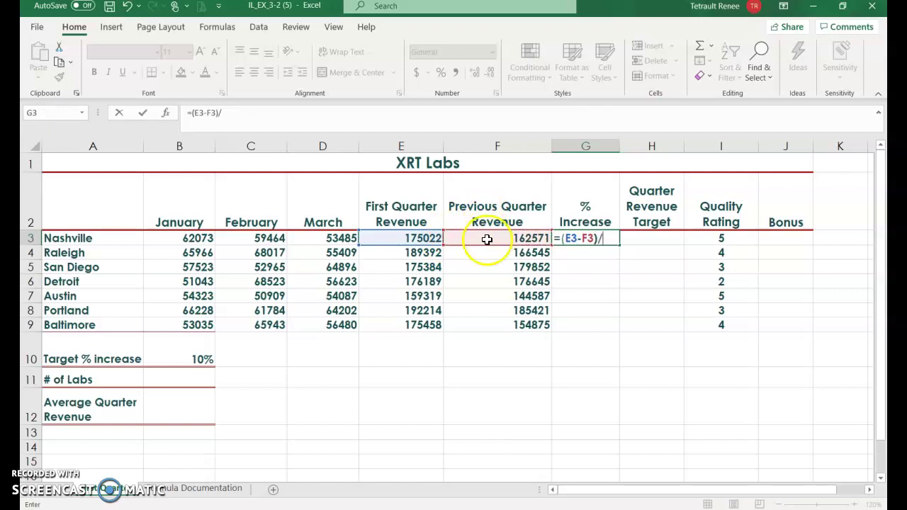
{"action": "type", "text": ")/"}
{"action": "left_click", "coordinate": [488, 240]}
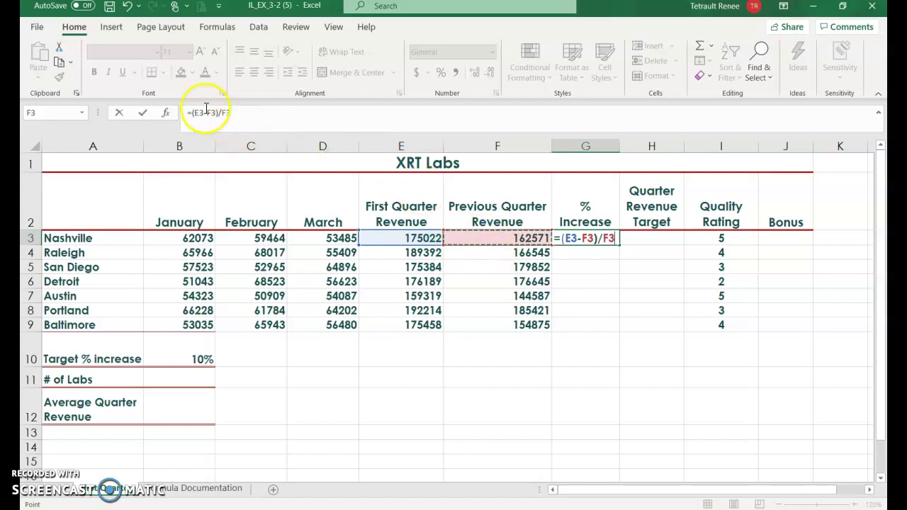
{"action": "left_click", "coordinate": [143, 112]}
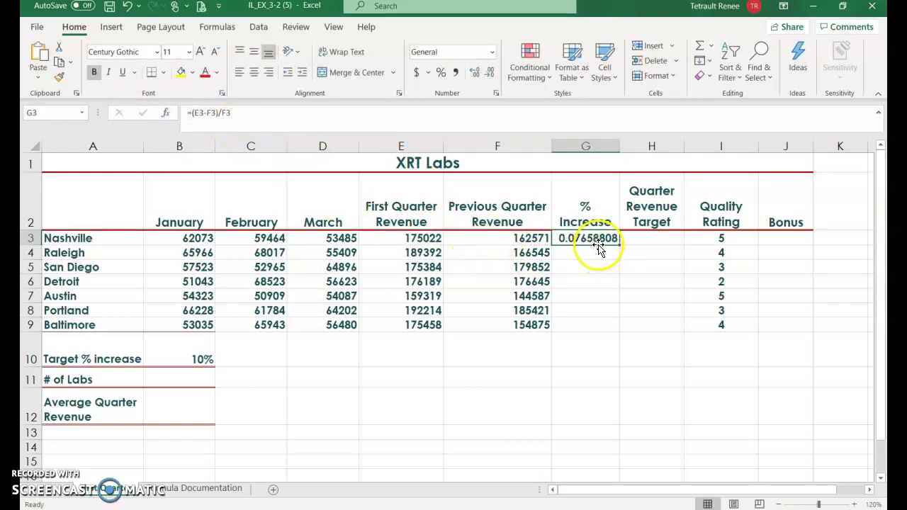
Format G3 as a percentage with two decimal places and copy its formula down through G9.
{"action": "left_click", "coordinate": [440, 73]}
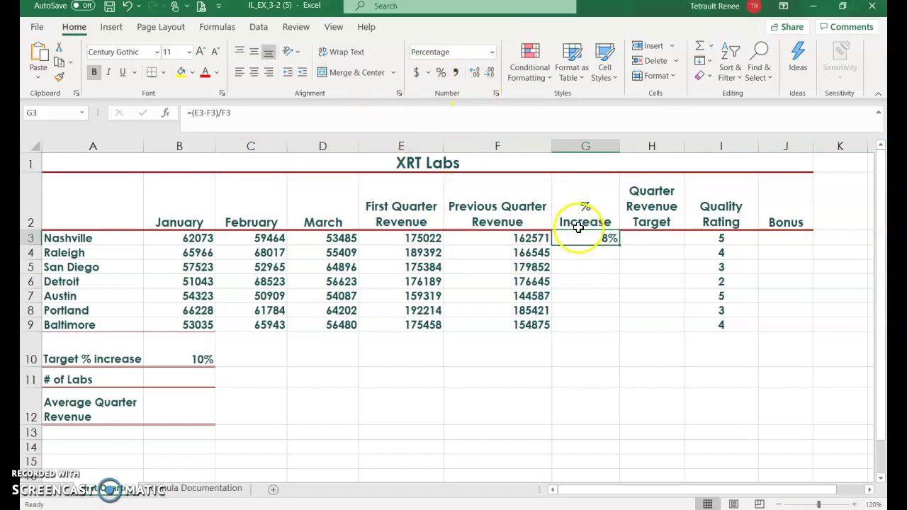
{"action": "left_click", "coordinate": [477, 73]}
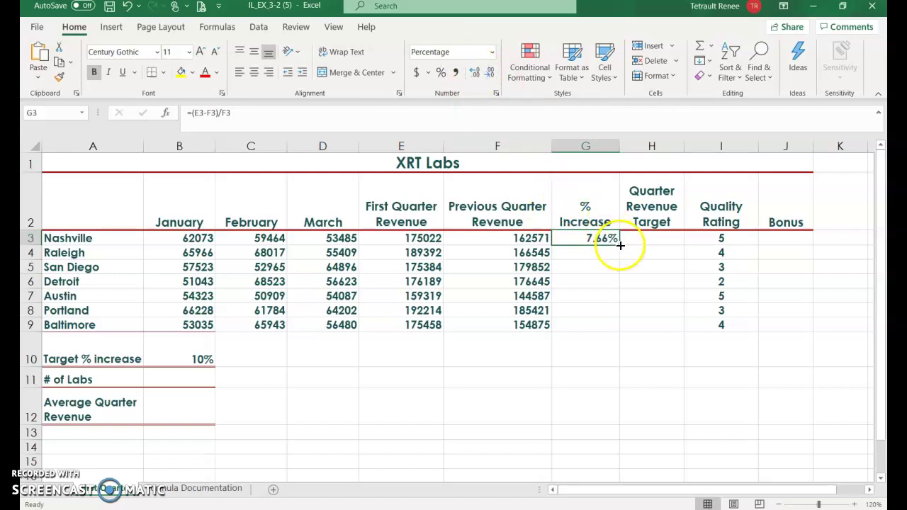
{"action": "left_click_drag", "start_coordinate": [620, 246], "coordinate": [608, 326]}
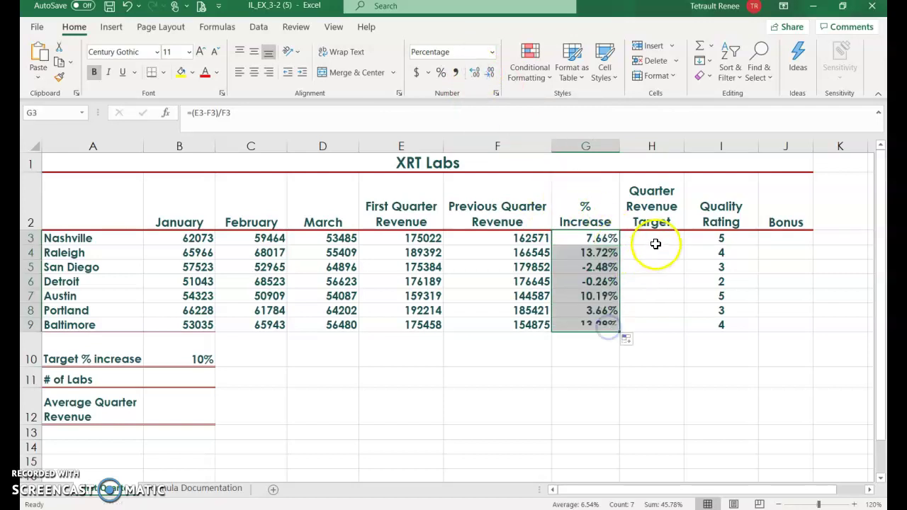
Insert the IF function from the Logical category into cell H3 under Quarter Revenue Target.
{"action": "left_click", "coordinate": [656, 240]}
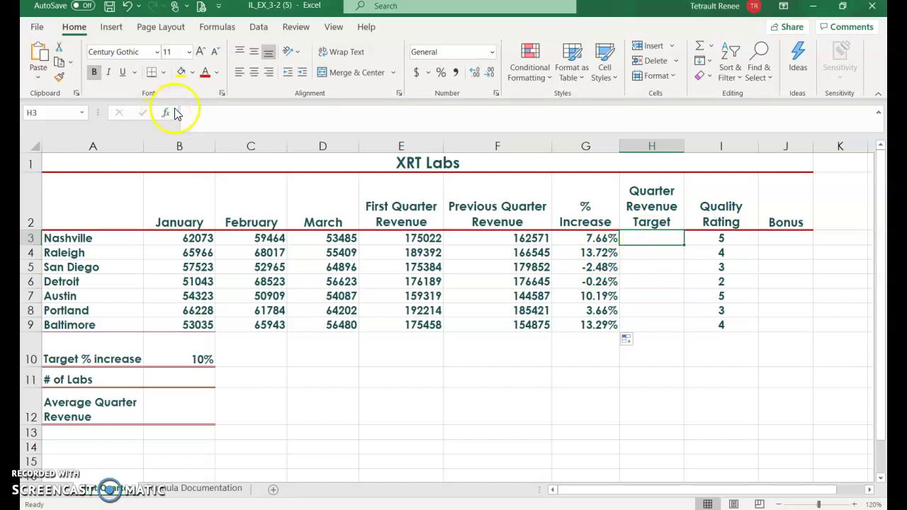
{"action": "left_click", "coordinate": [217, 26]}
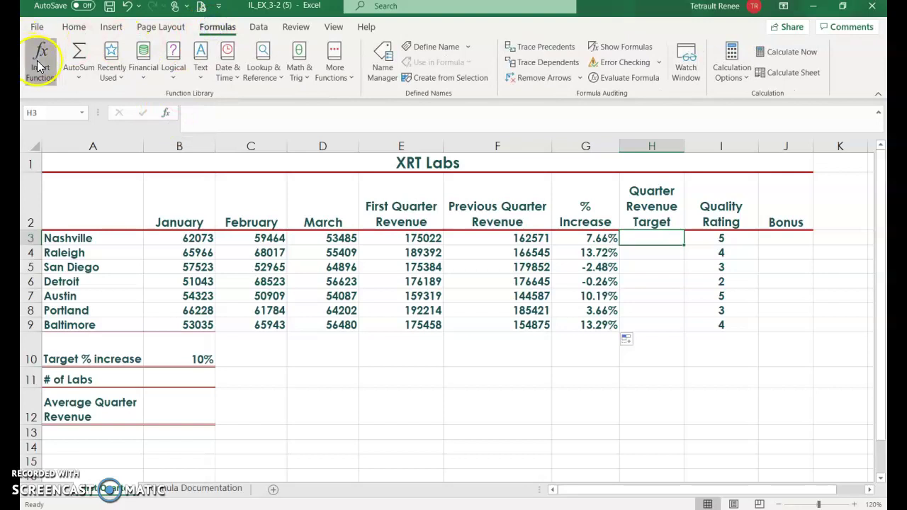
{"action": "left_click", "coordinate": [40, 60]}
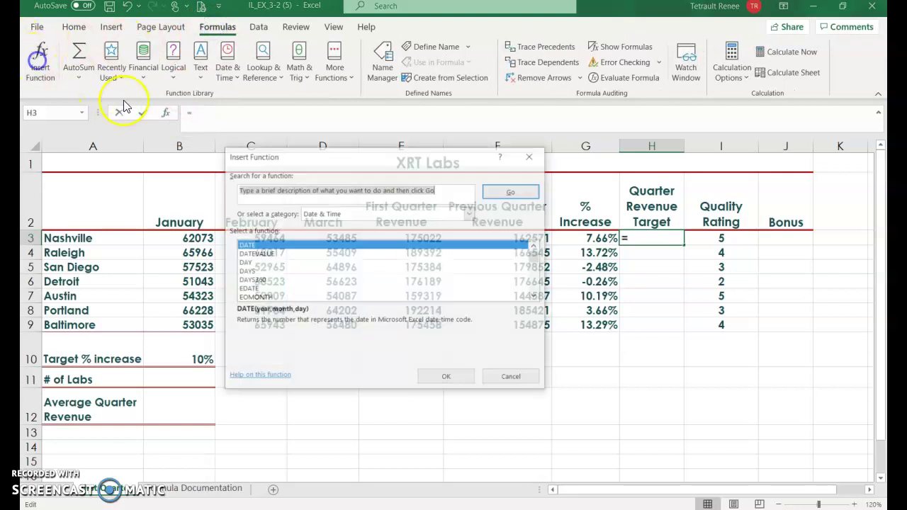
{"action": "left_click", "coordinate": [470, 213]}
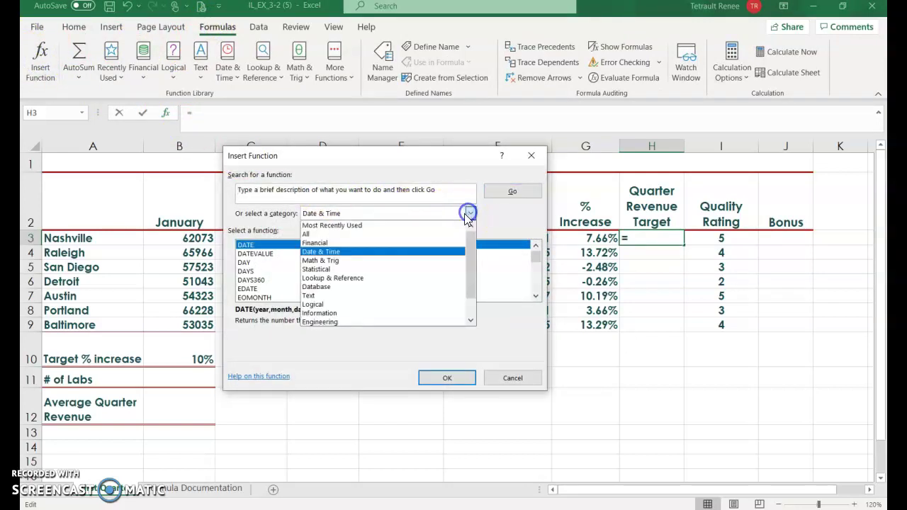
{"action": "left_click", "coordinate": [312, 305]}
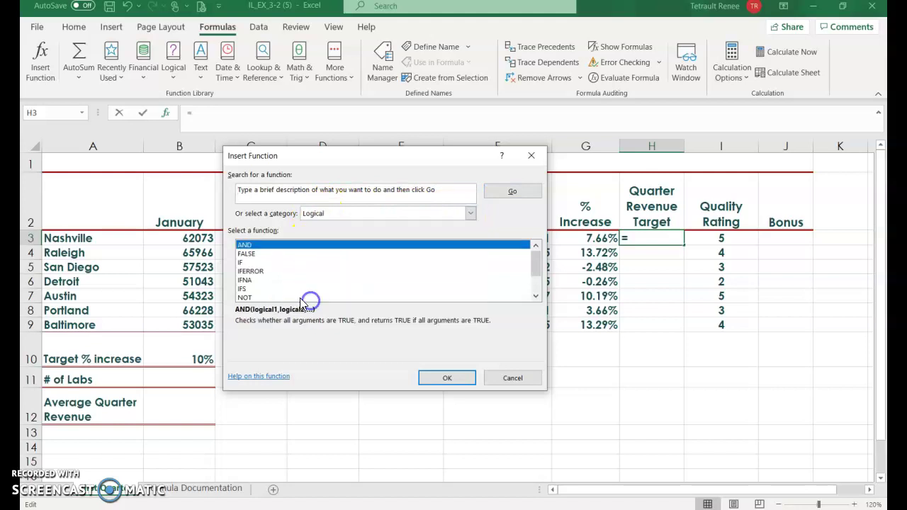
{"action": "left_click", "coordinate": [246, 263]}
{"action": "left_click", "coordinate": [448, 381]}
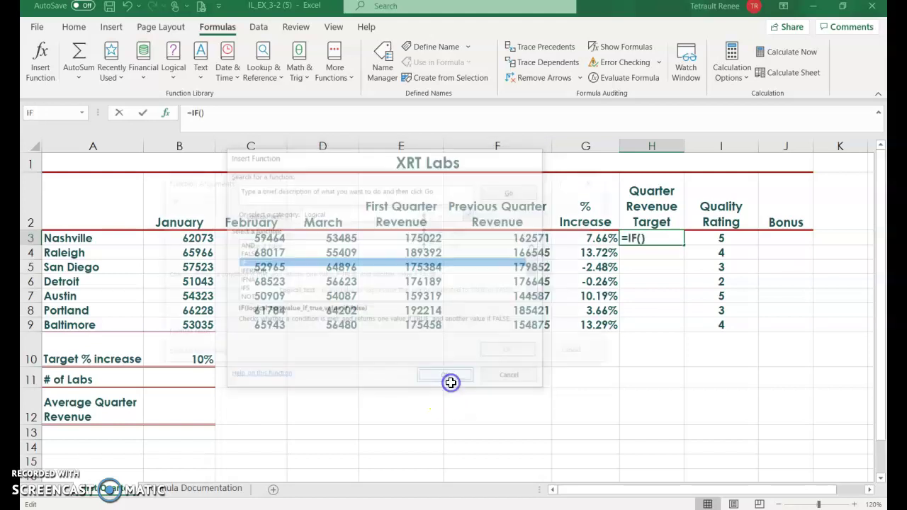
Complete H3's IF with test G3>=$B$10, "Met" if true and "Missed" if false, and copy it down through H9.
{"action": "left_click_drag", "start_coordinate": [446, 186], "coordinate": [485, 300]}
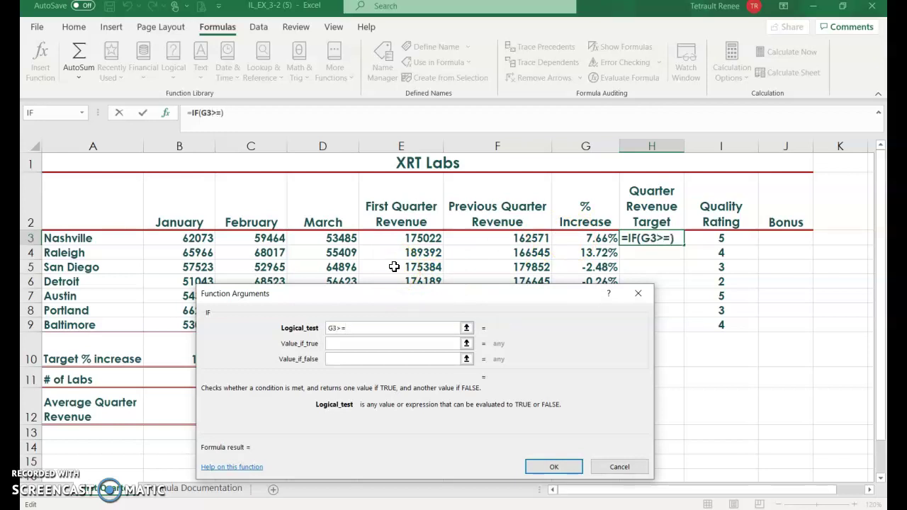
{"action": "left_click_drag", "start_coordinate": [326, 292], "coordinate": [416, 262]}
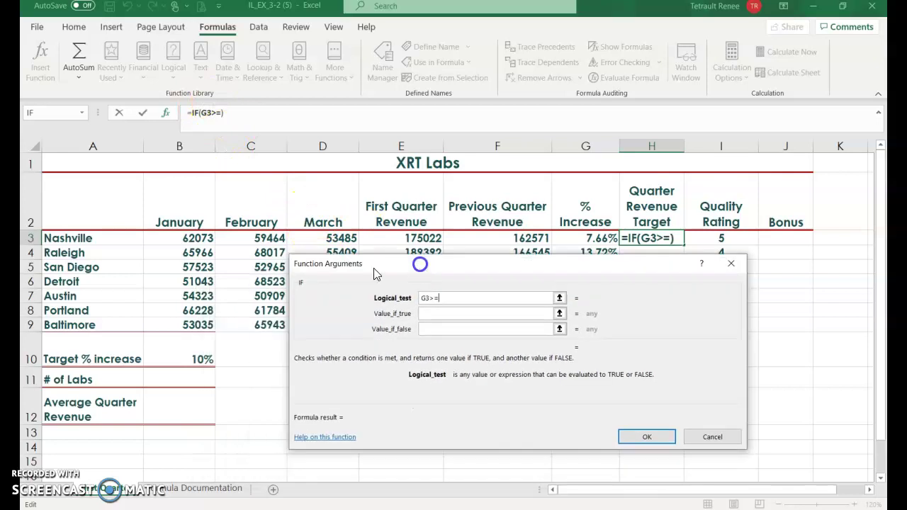
{"action": "left_click", "coordinate": [199, 354]}
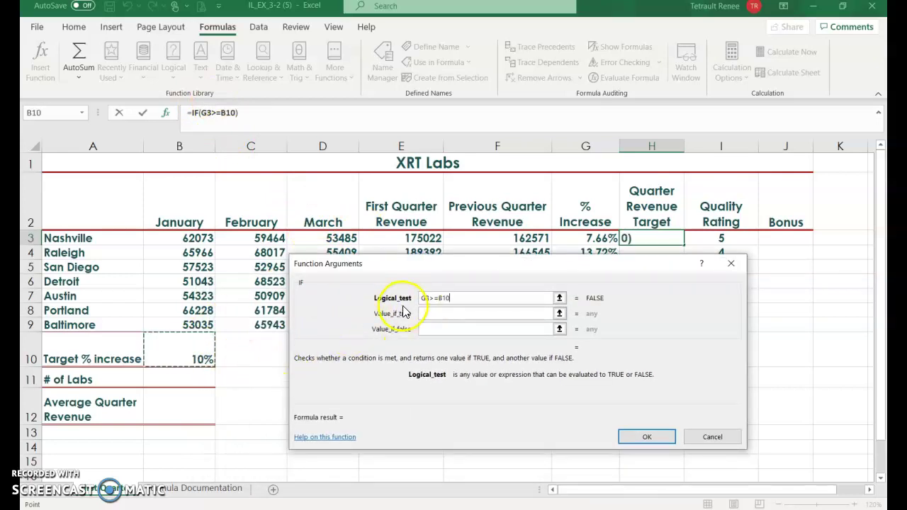
{"action": "left_click", "coordinate": [215, 364]}
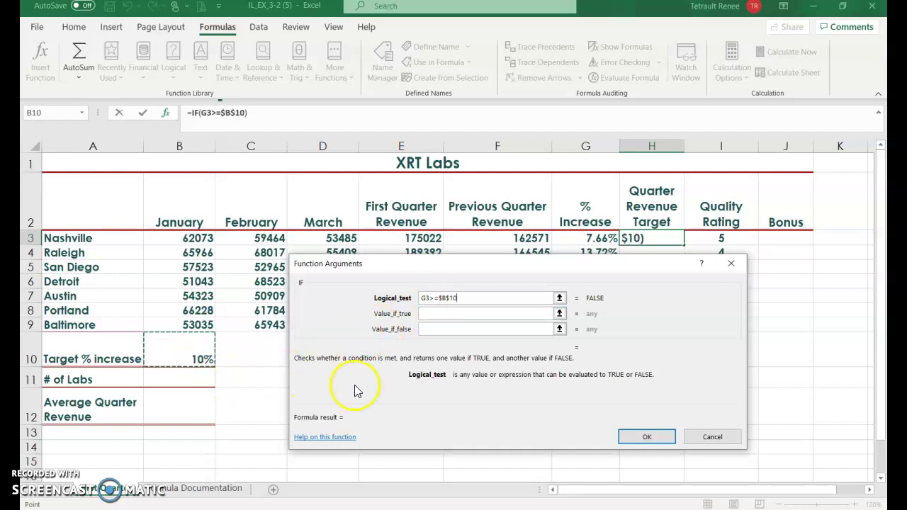
{"action": "left_click", "coordinate": [449, 316]}
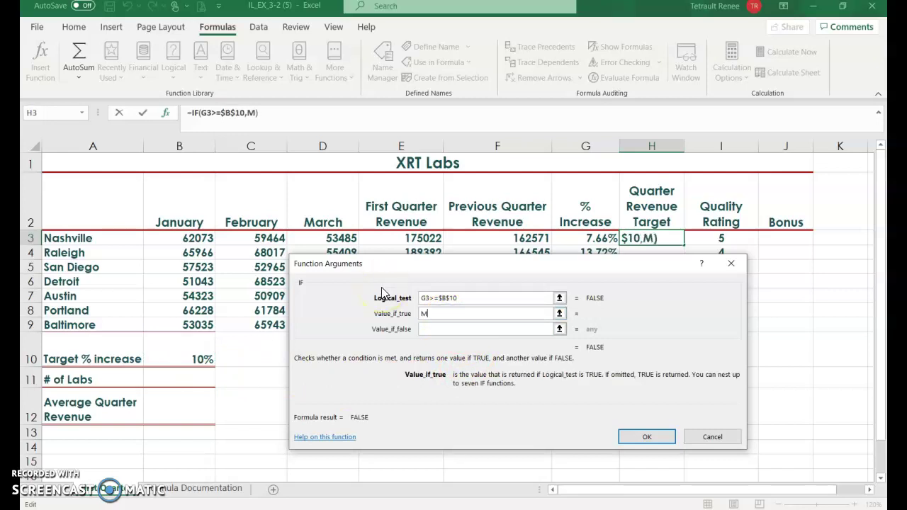
{"action": "key", "text": "Tab"}
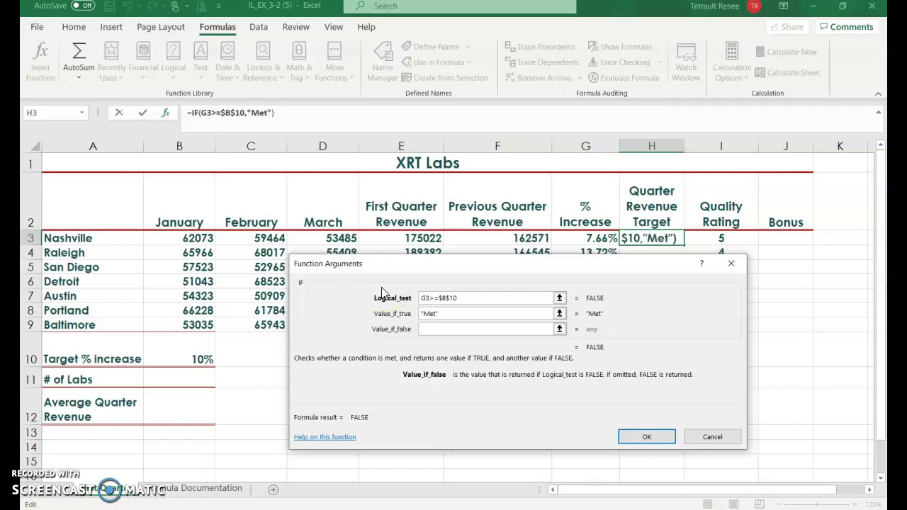
{"action": "type", "text": "Missed"}
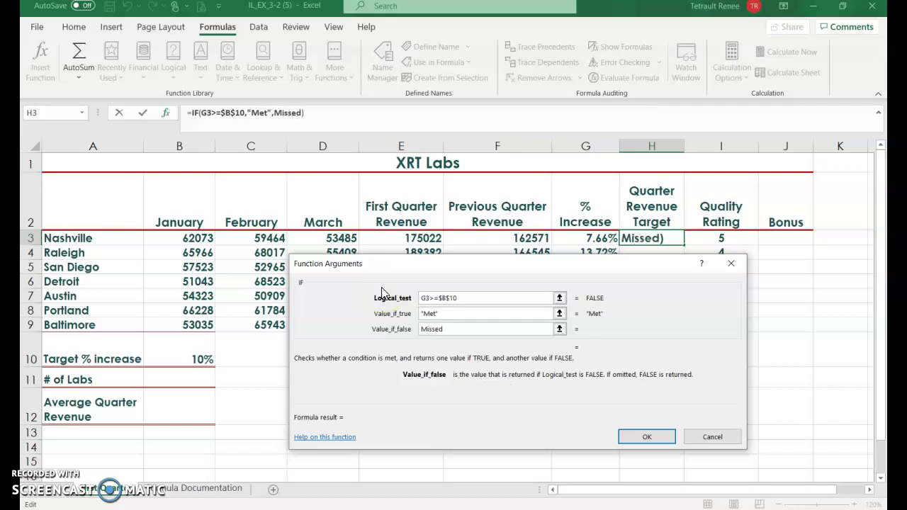
{"action": "left_click", "coordinate": [624, 439]}
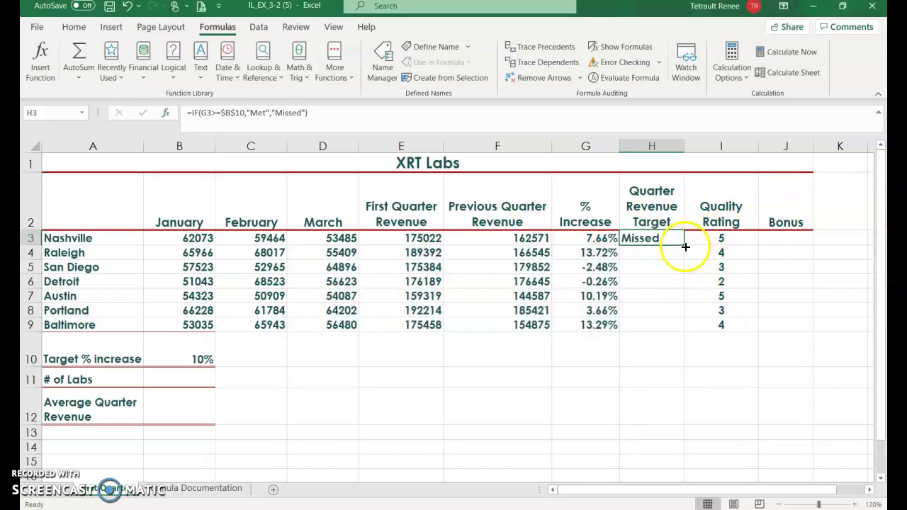
{"action": "left_click_drag", "start_coordinate": [685, 247], "coordinate": [685, 348]}
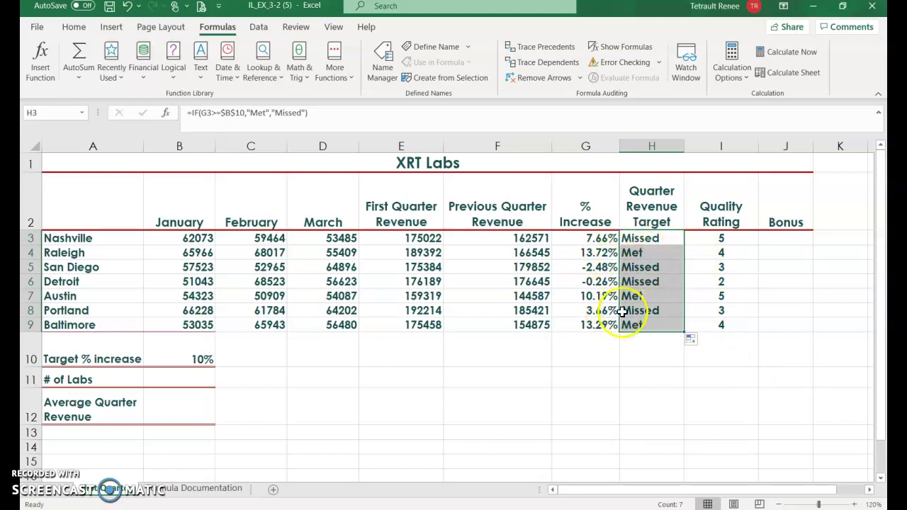
Insert the AND function from the Logical category into cell J3 under Bonus, keeping columns G through J uncovered.
{"action": "left_click", "coordinate": [800, 240]}
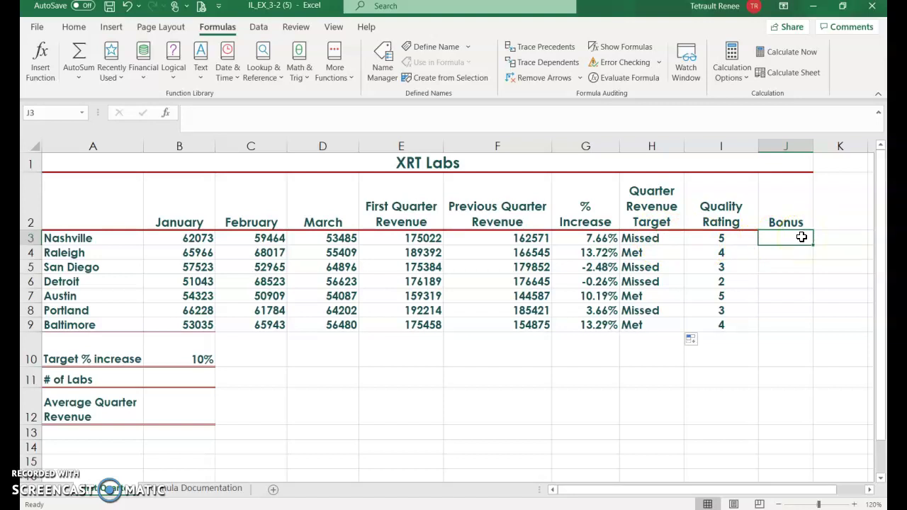
{"action": "left_click", "coordinate": [801, 239]}
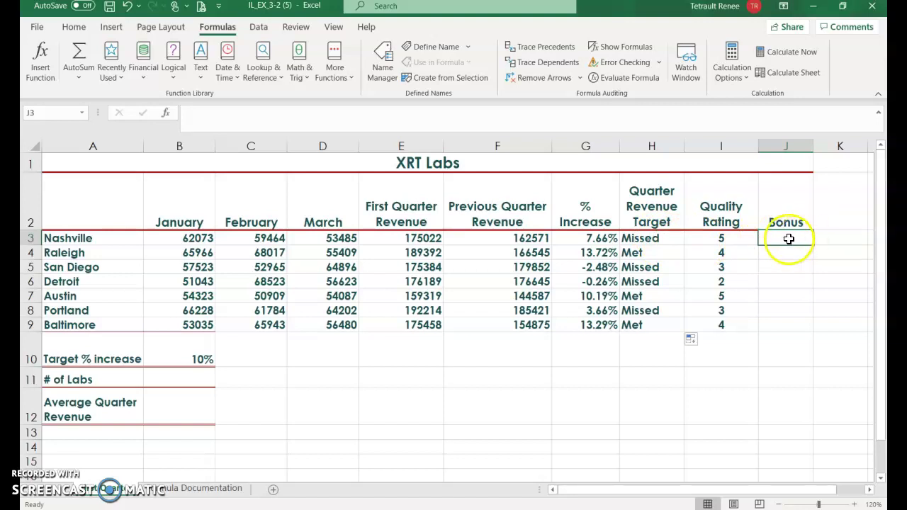
{"action": "left_click", "coordinate": [168, 117]}
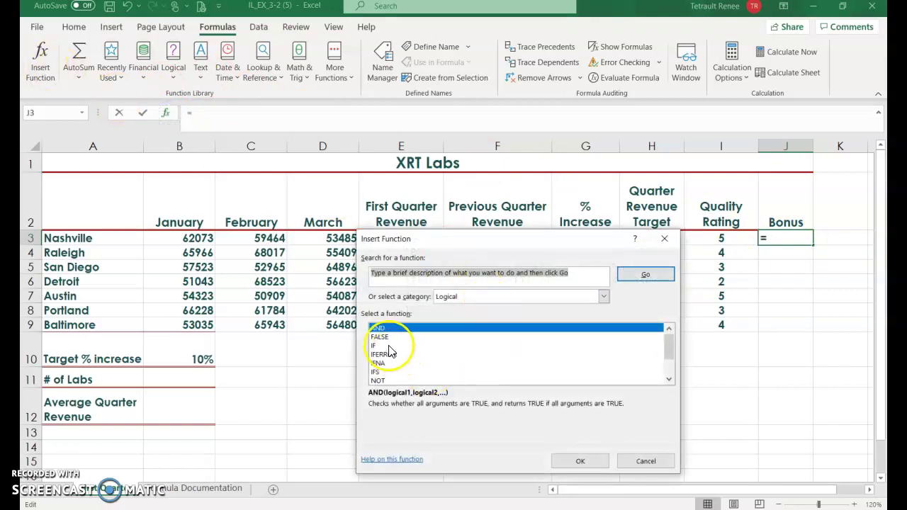
{"action": "left_click", "coordinate": [575, 461]}
{"action": "left_click", "coordinate": [480, 253]}
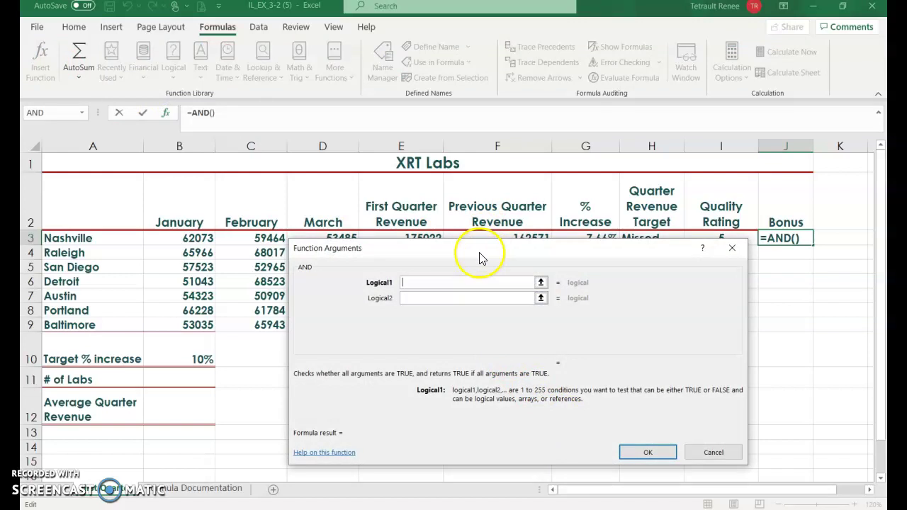
{"action": "left_click_drag", "start_coordinate": [480, 255], "coordinate": [374, 176]}
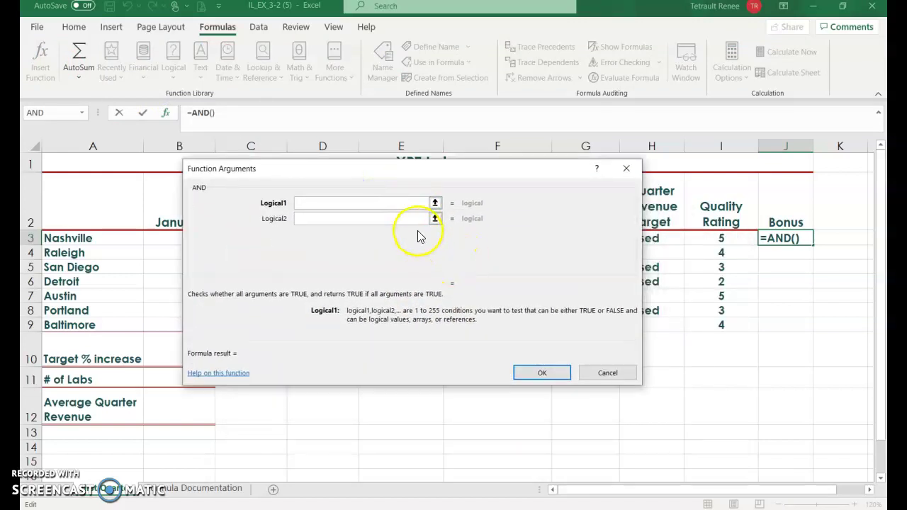
{"action": "left_click_drag", "start_coordinate": [520, 171], "coordinate": [412, 168]}
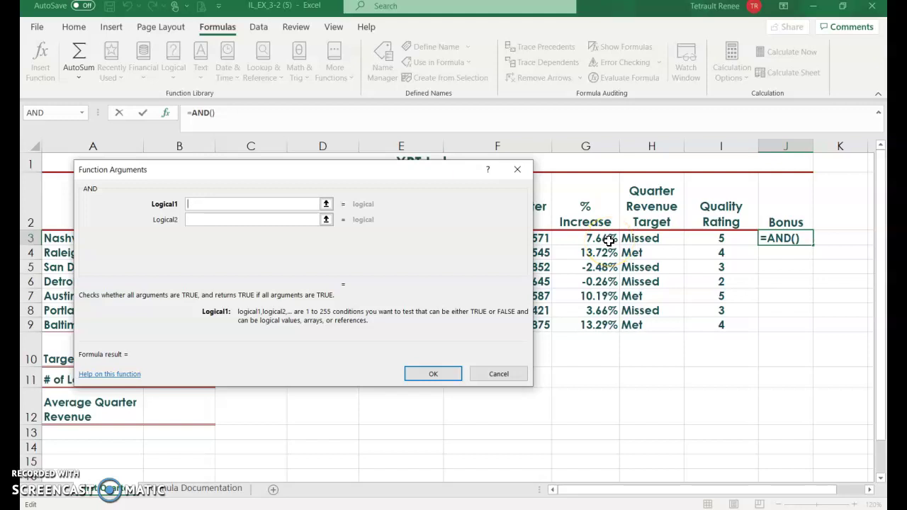
Set the first condition of J3's AND function to H3="Met".
{"action": "type", "text": "3=Met"}
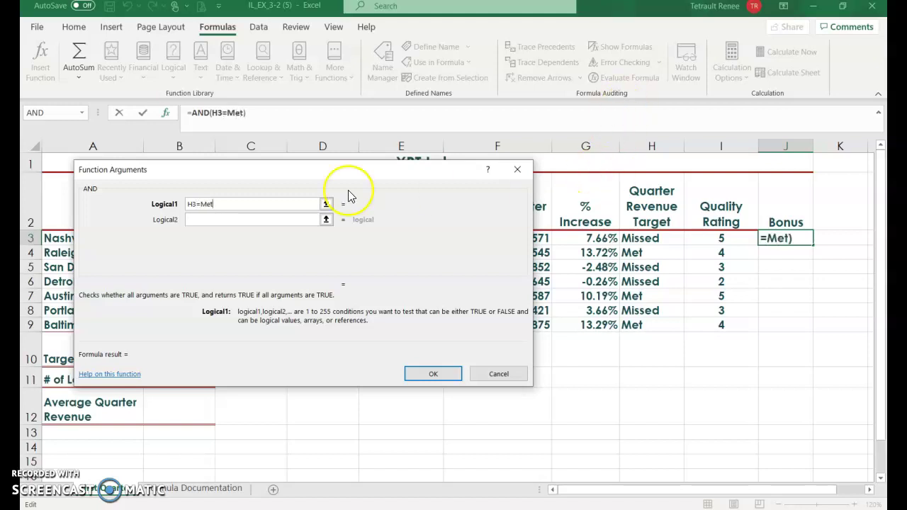
{"action": "left_click", "coordinate": [191, 219]}
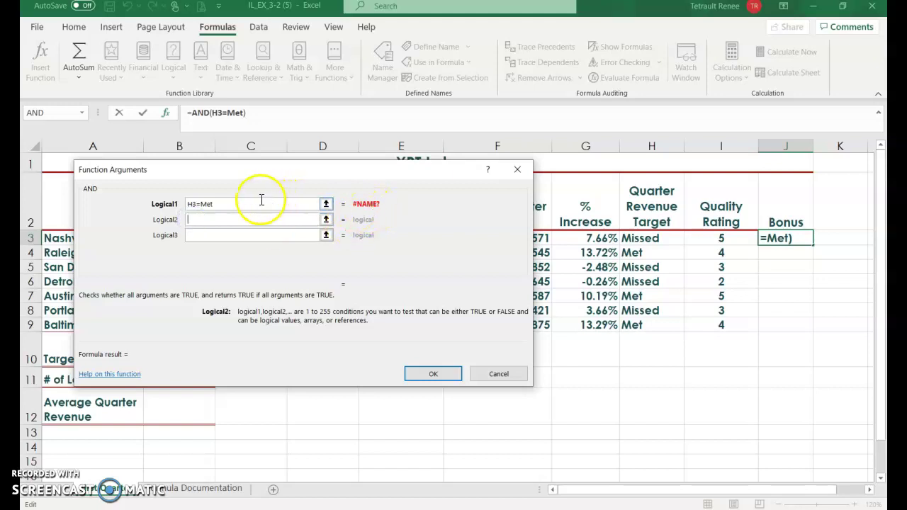
{"action": "left_click", "coordinate": [227, 204]}
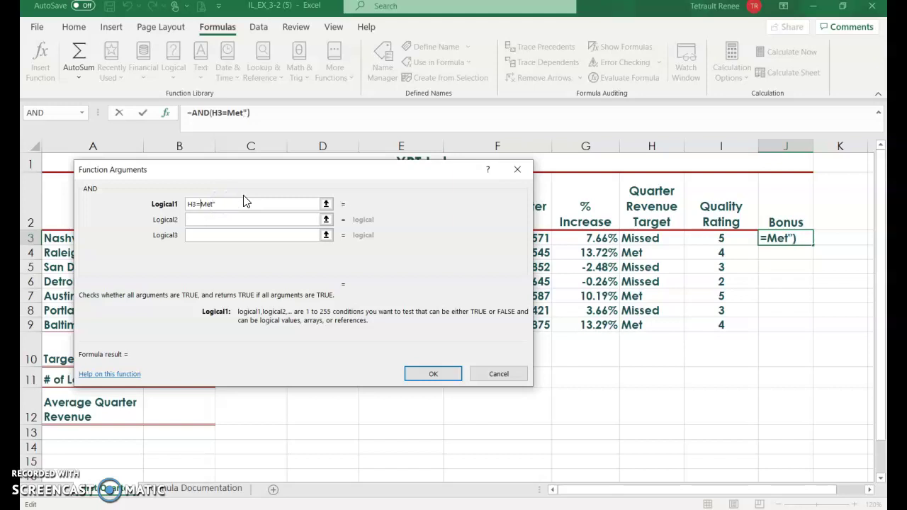
{"action": "type", "text": "\""}
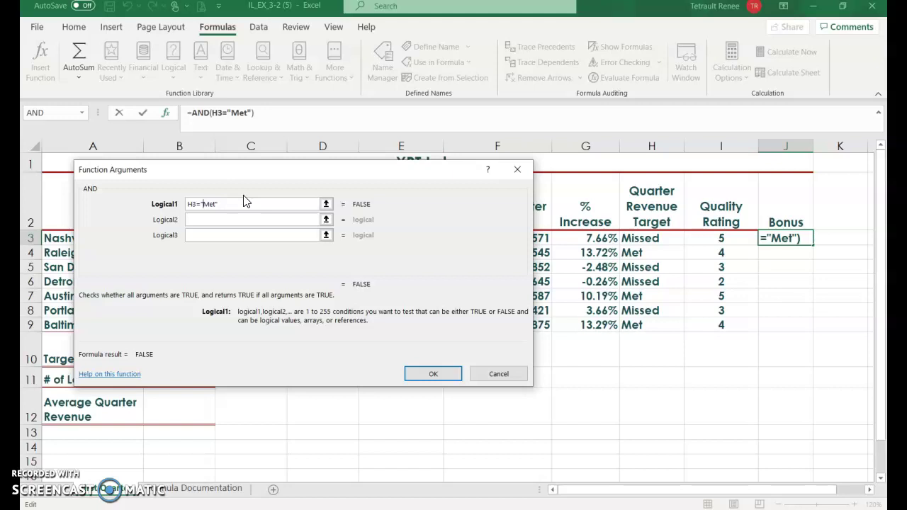
Add I3>=4 as the second AND condition in J3 and copy the formula down through J9.
{"action": "left_click", "coordinate": [220, 220]}
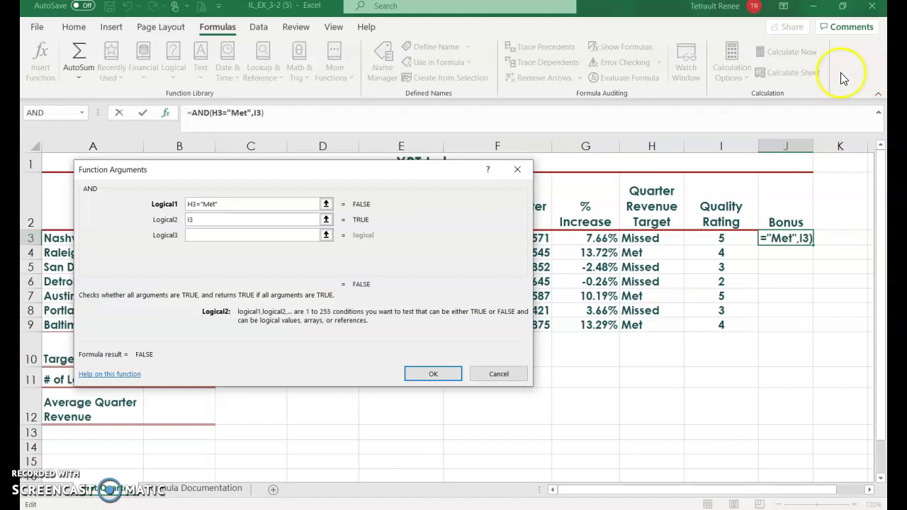
{"action": "left_click", "coordinate": [731, 239]}
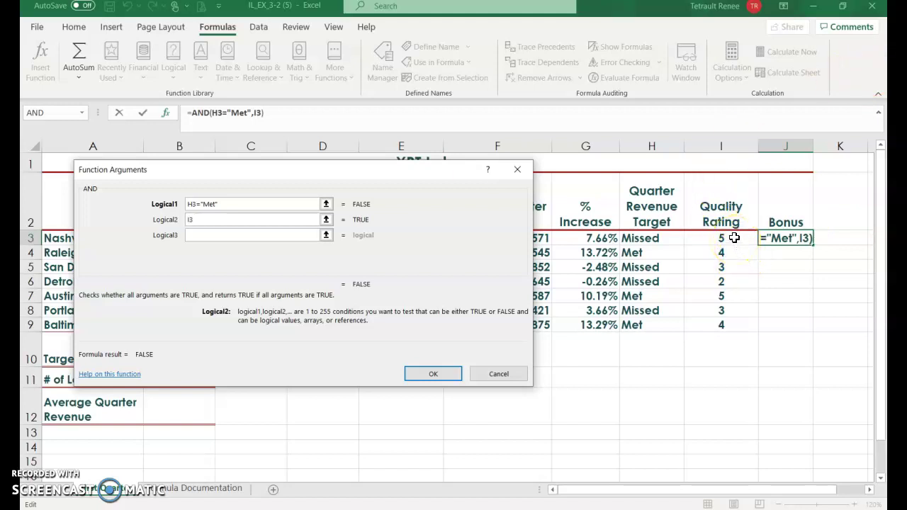
{"action": "type", "text": ">=4"}
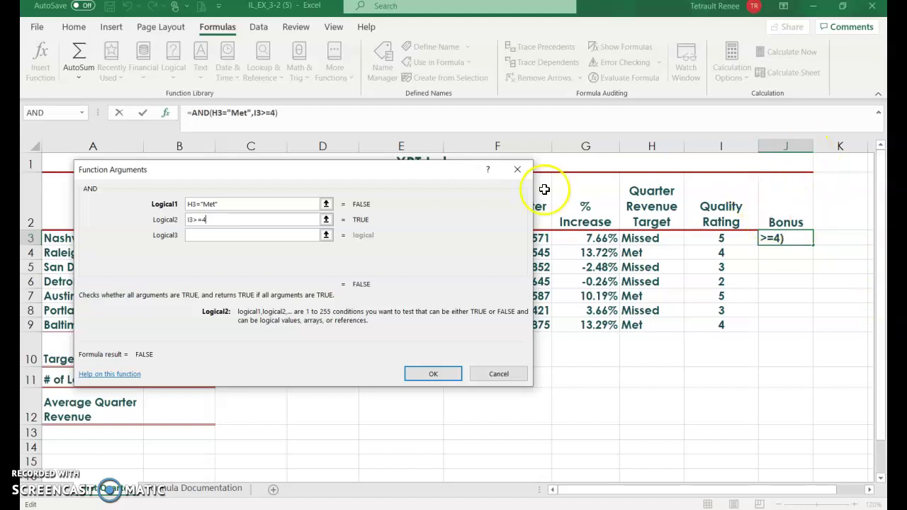
{"action": "left_click", "coordinate": [436, 374]}
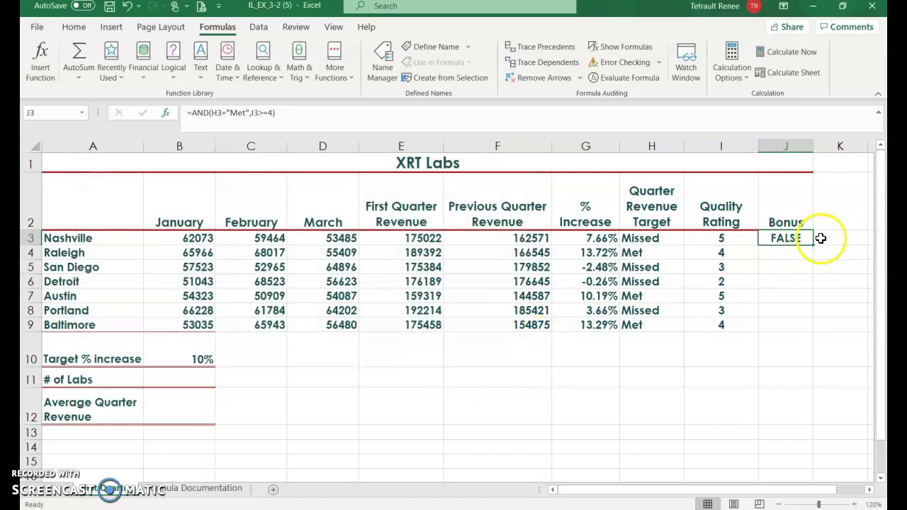
{"action": "left_click_drag", "start_coordinate": [813, 245], "coordinate": [802, 331]}
Compare the Quarter Revenue Target results in column H with each lab's Quality Rating and Bonus.
{"action": "left_click", "coordinate": [658, 239]}
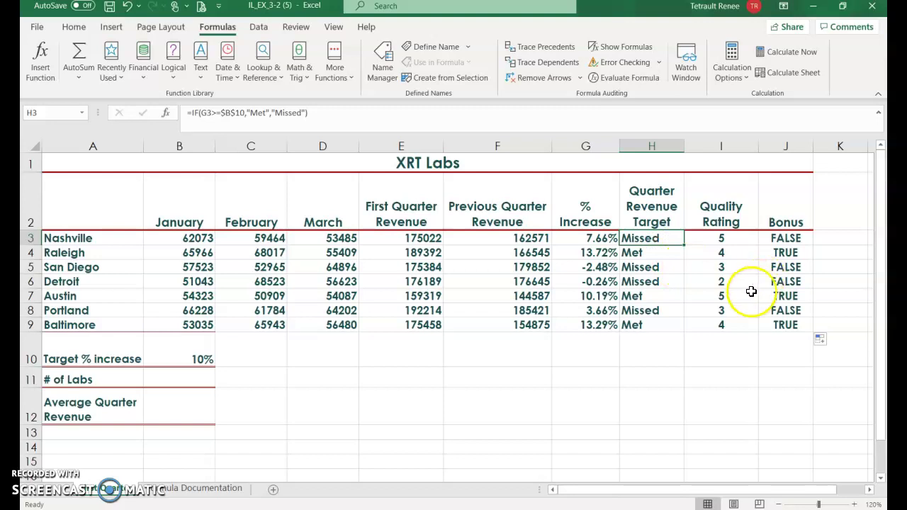
{"action": "left_click", "coordinate": [667, 270]}
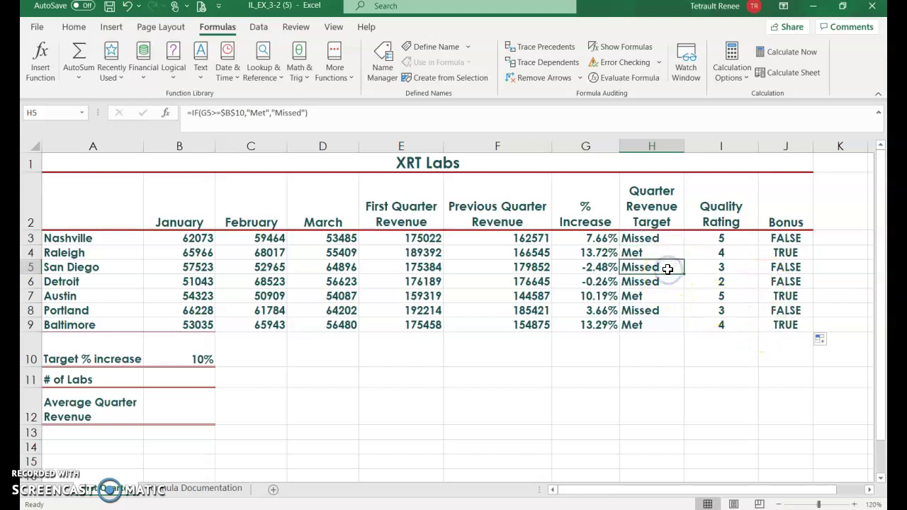
{"action": "left_click", "coordinate": [664, 264]}
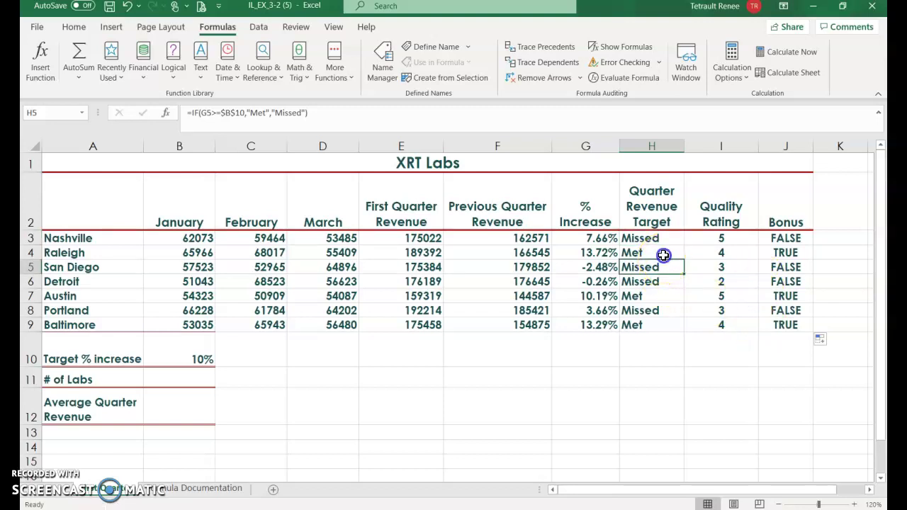
{"action": "left_click", "coordinate": [664, 255]}
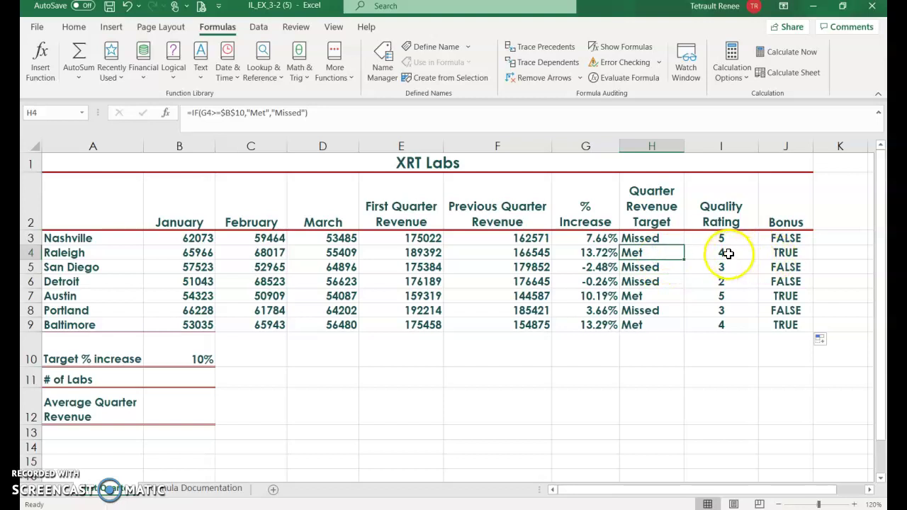
{"action": "left_click", "coordinate": [653, 296]}
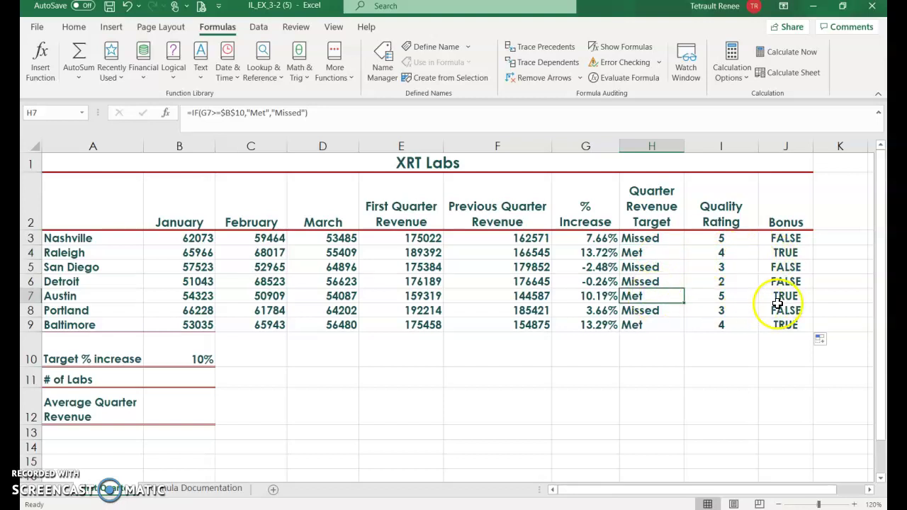
{"action": "left_click", "coordinate": [665, 324]}
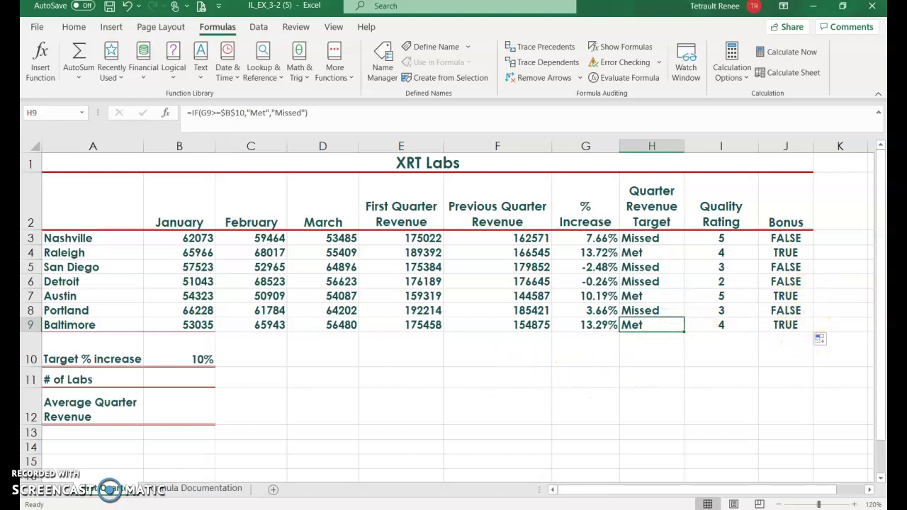
Add a page footer with the author's full name in its center section.
{"action": "left_click", "coordinate": [114, 28]}
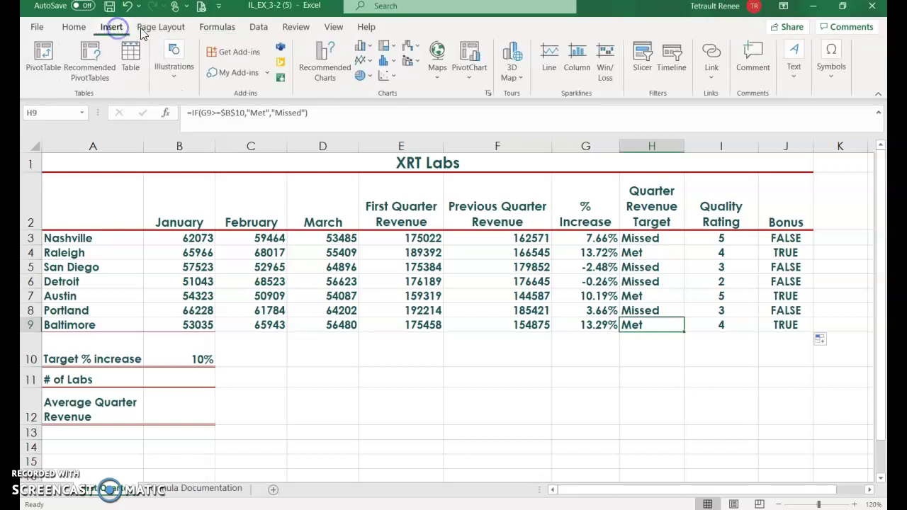
{"action": "left_click", "coordinate": [788, 71]}
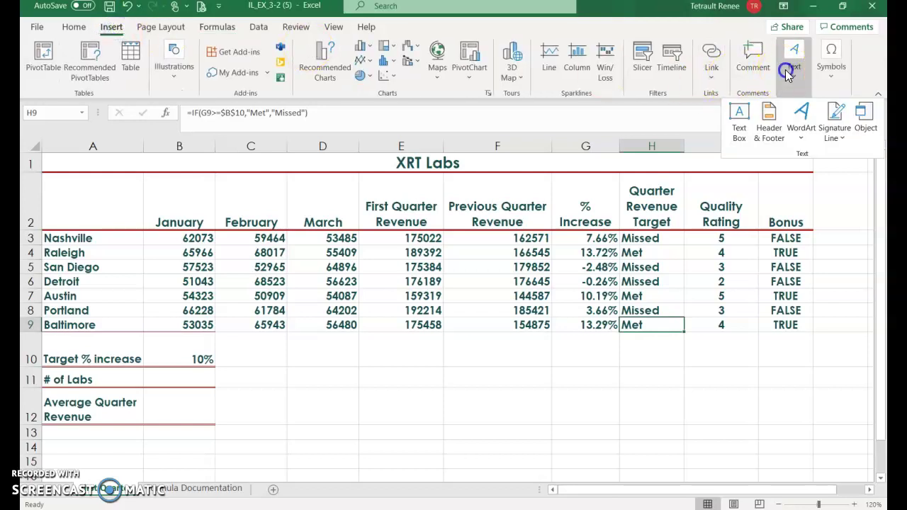
{"action": "left_click", "coordinate": [769, 119]}
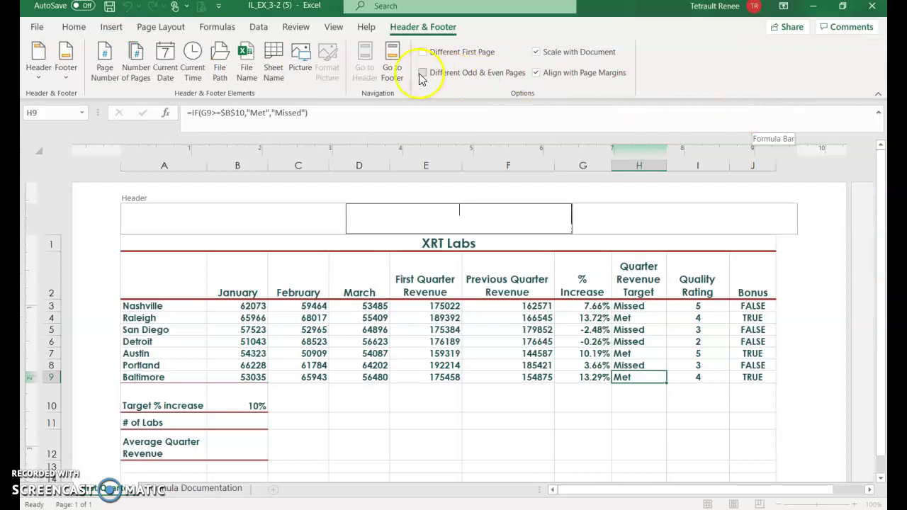
{"action": "left_click", "coordinate": [394, 65]}
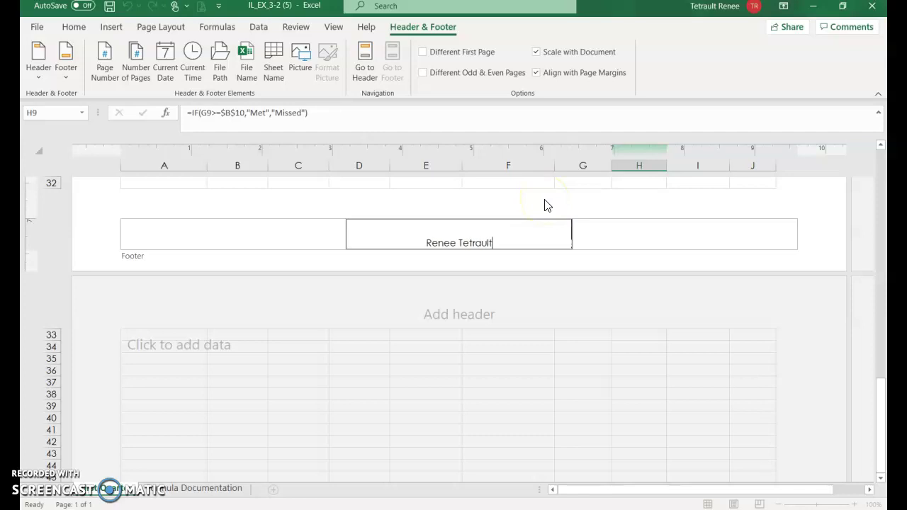
{"action": "left_click", "coordinate": [511, 183]}
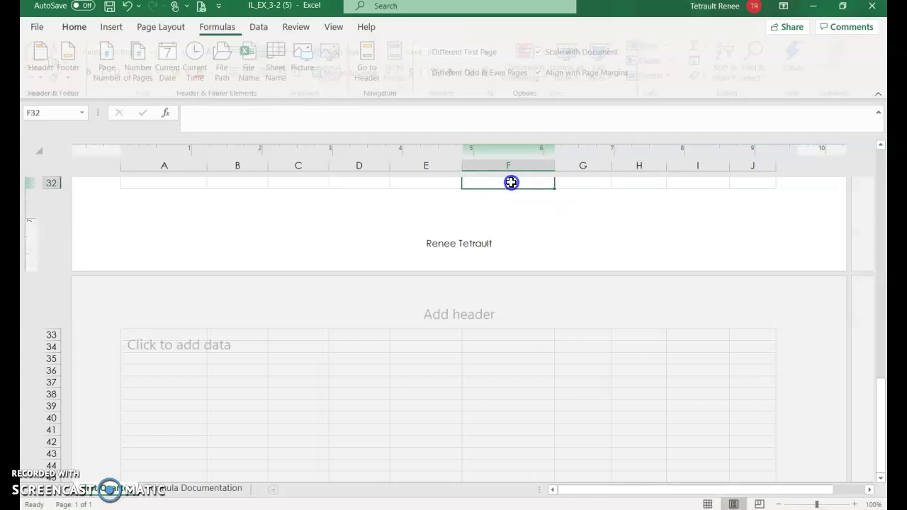
Return the worksheet to Normal view and go to cell A1.
{"action": "left_click", "coordinate": [334, 27]}
{"action": "left_click", "coordinate": [198, 56]}
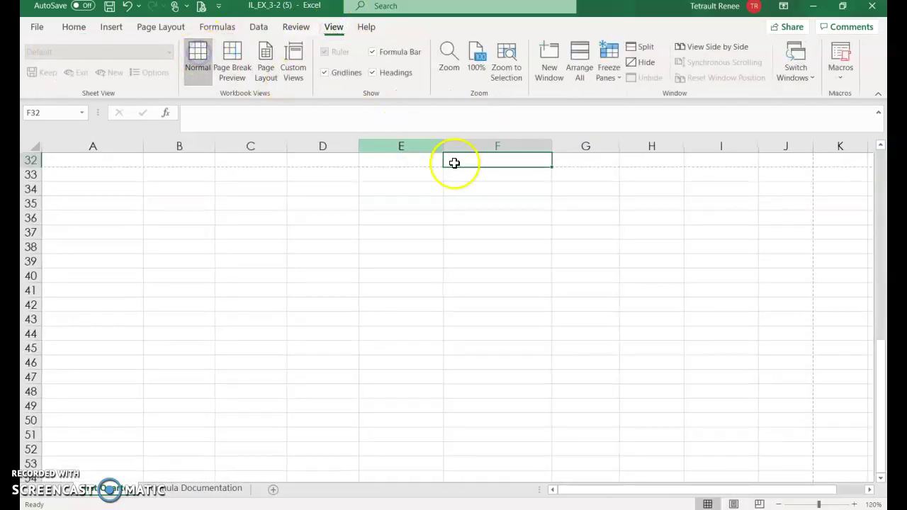
{"action": "key", "text": "ctrl+Home"}
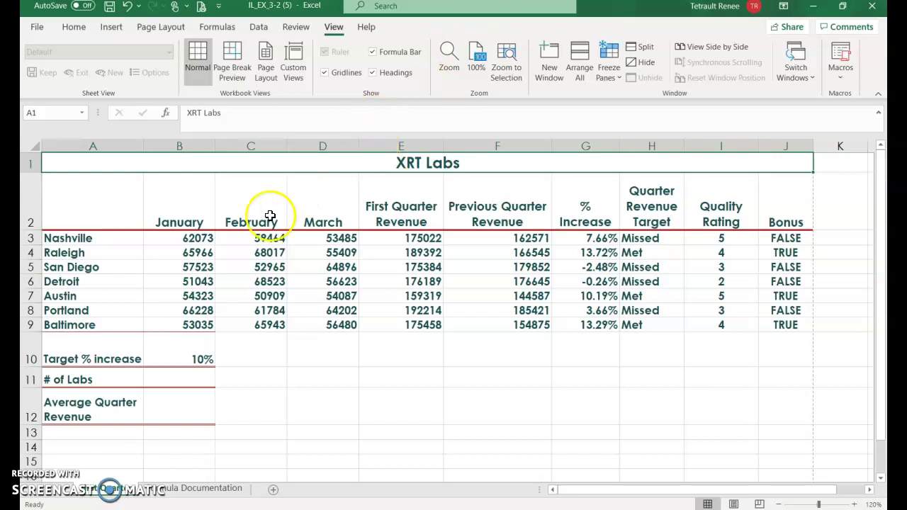
{"action": "left_click", "coordinate": [198, 411]}
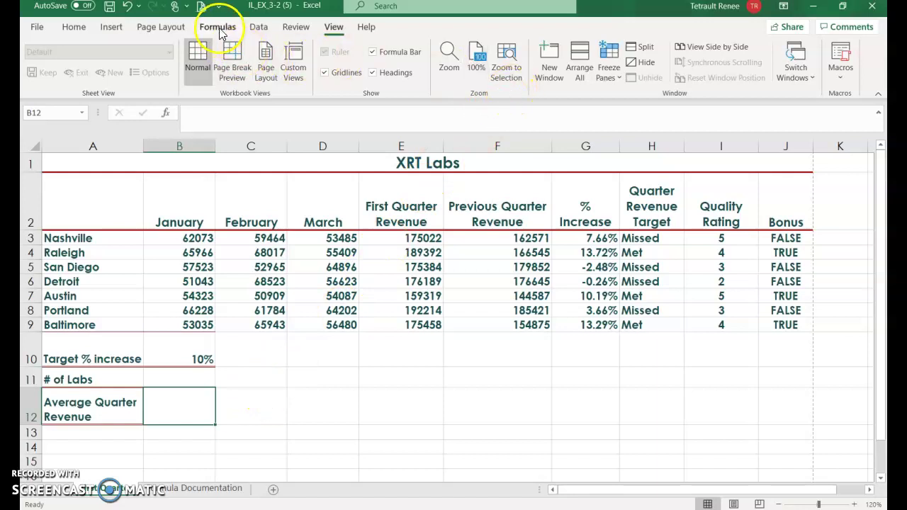
{"action": "left_click", "coordinate": [74, 27]}
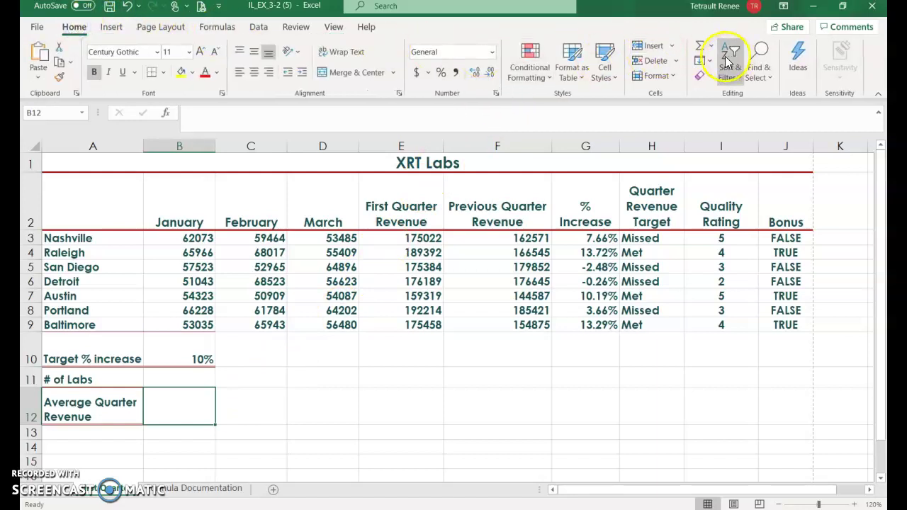
{"action": "left_click", "coordinate": [702, 48]}
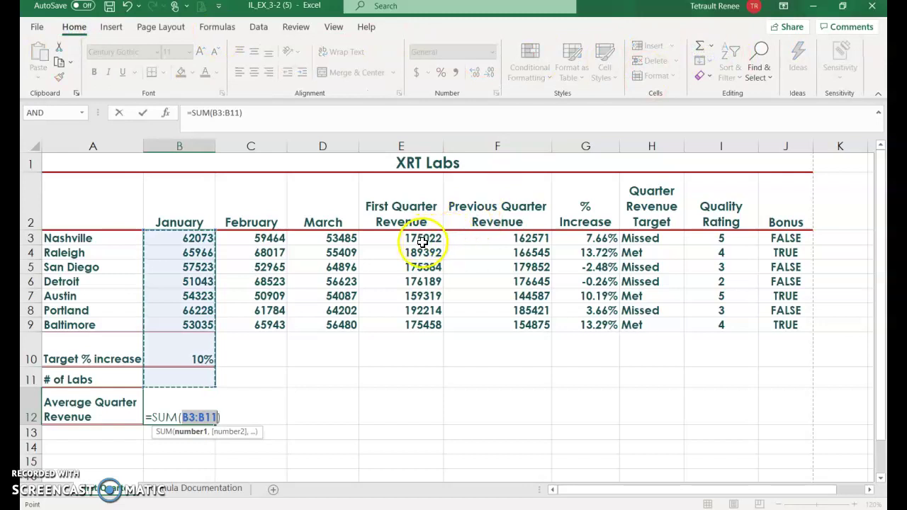
{"action": "left_click_drag", "start_coordinate": [421, 237], "coordinate": [426, 325]}
{"action": "key", "text": "Return"}
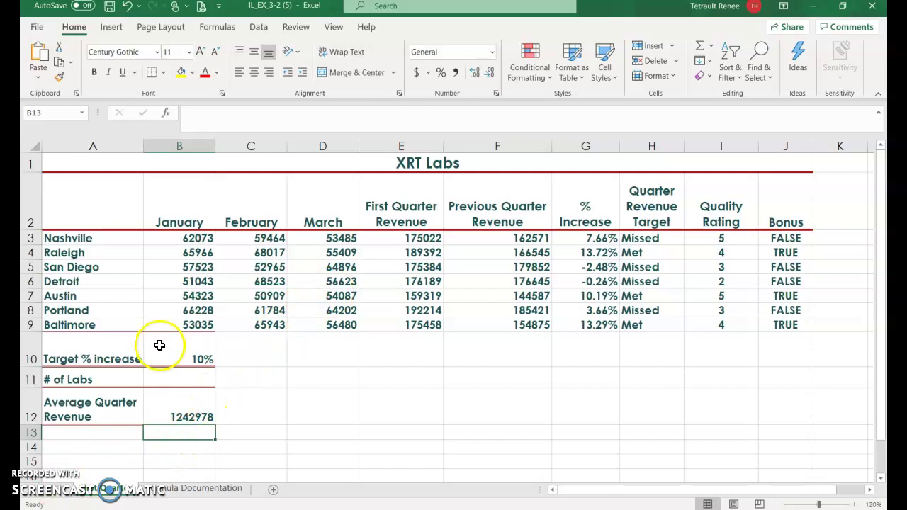
{"action": "left_click", "coordinate": [167, 408]}
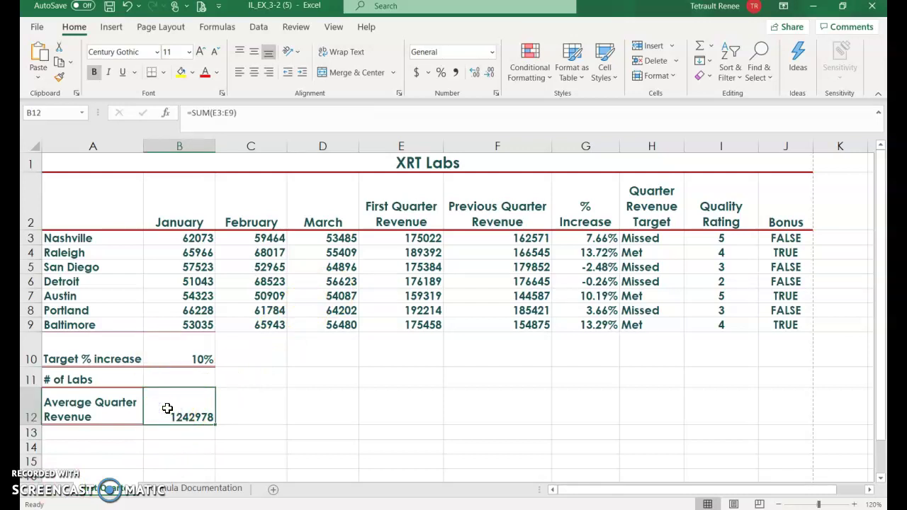
{"action": "key", "text": "Delete"}
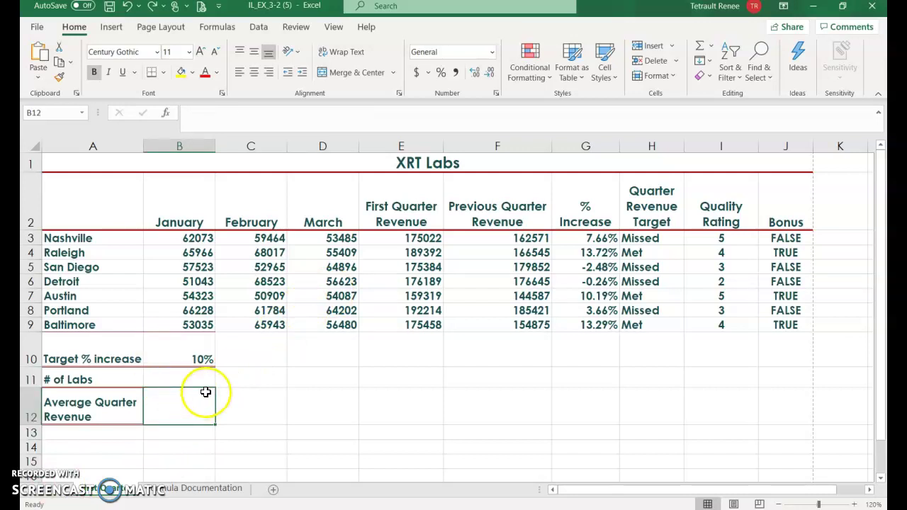
Calculate the Average Quarter Revenue in B12 as the average of the First Quarter Revenue range E3:E9.
{"action": "left_click", "coordinate": [713, 53]}
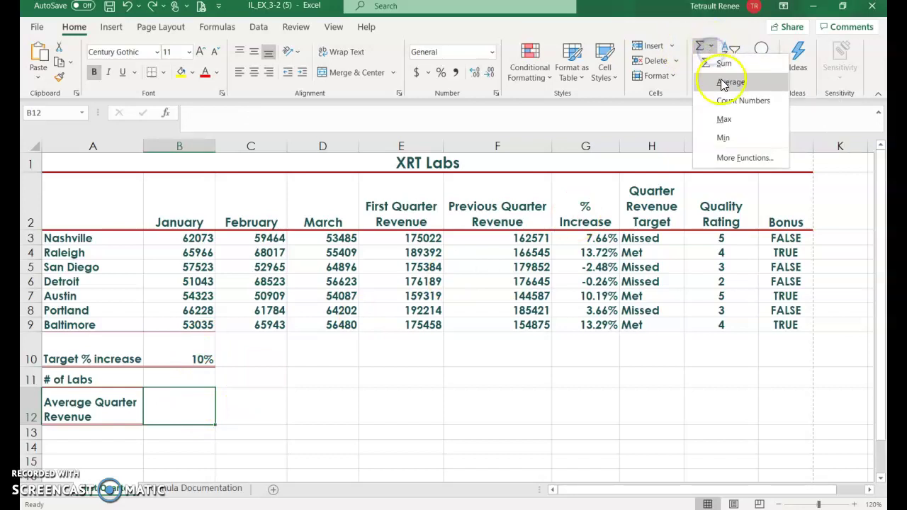
{"action": "left_click", "coordinate": [723, 81]}
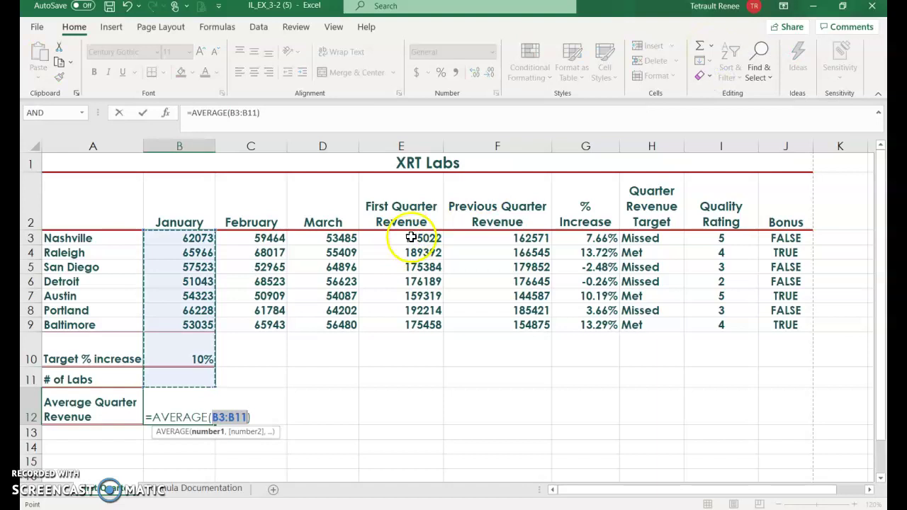
{"action": "left_click_drag", "start_coordinate": [411, 237], "coordinate": [402, 324]}
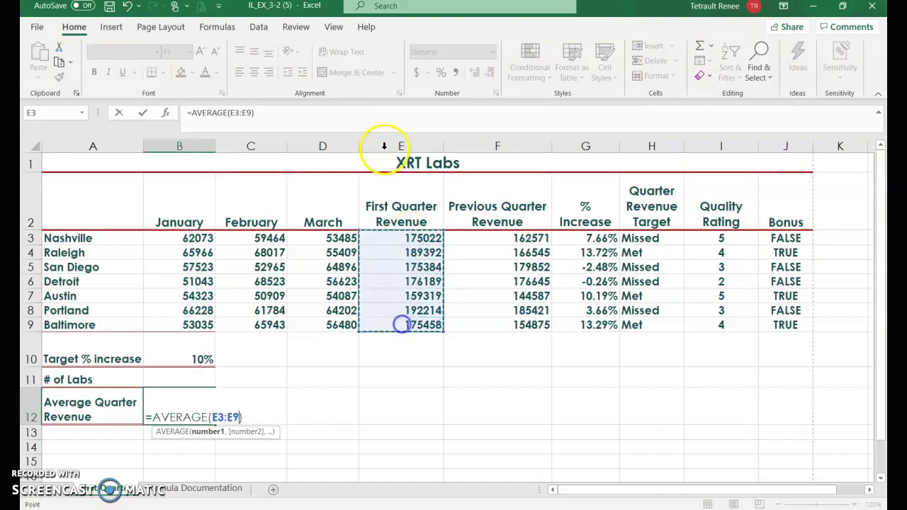
{"action": "key", "text": "Return"}
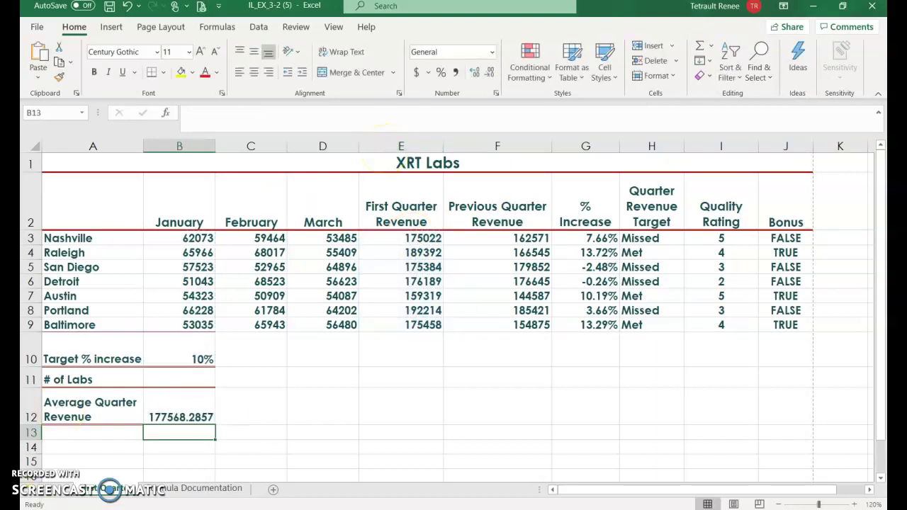
Nest the B12 average inside a ROUND function with 0 decimal places, giving =ROUND(AVERAGE(E3:E9),0).
{"action": "left_click", "coordinate": [195, 402]}
{"action": "left_click", "coordinate": [188, 409]}
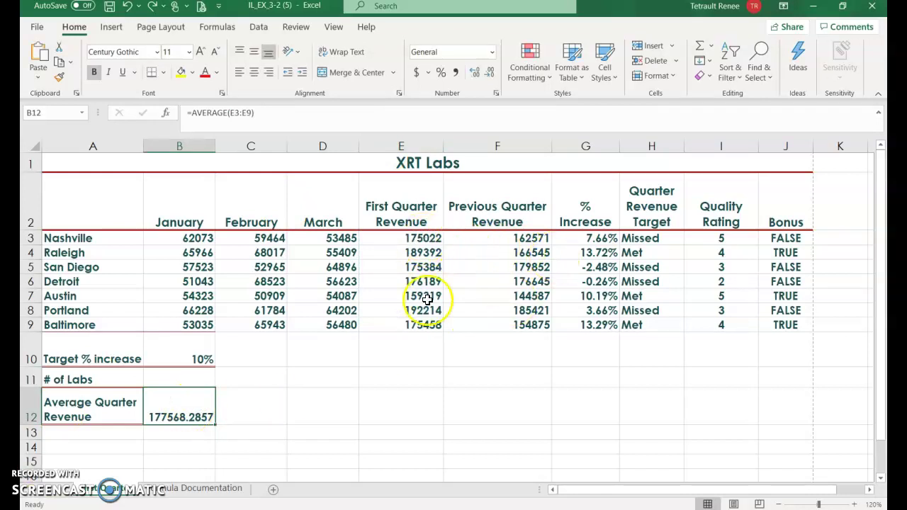
{"action": "left_click", "coordinate": [199, 119]}
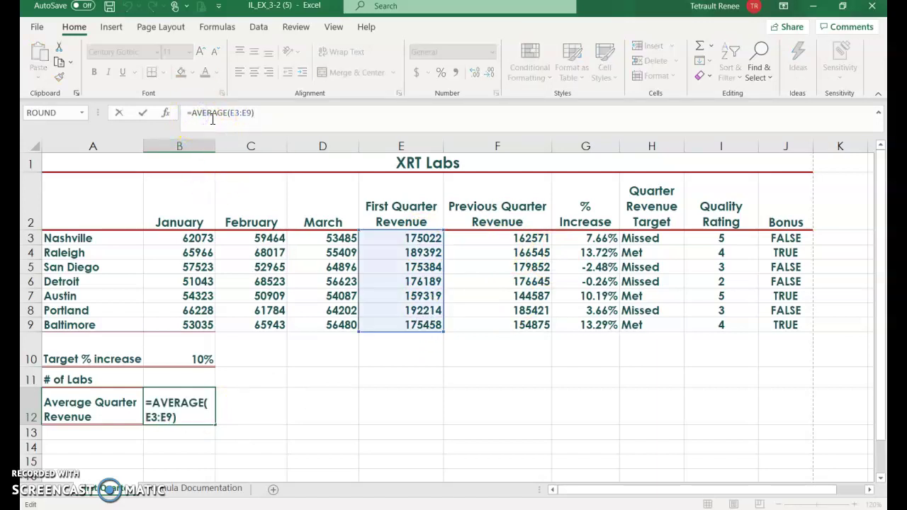
{"action": "type", "text": "ROUND"}
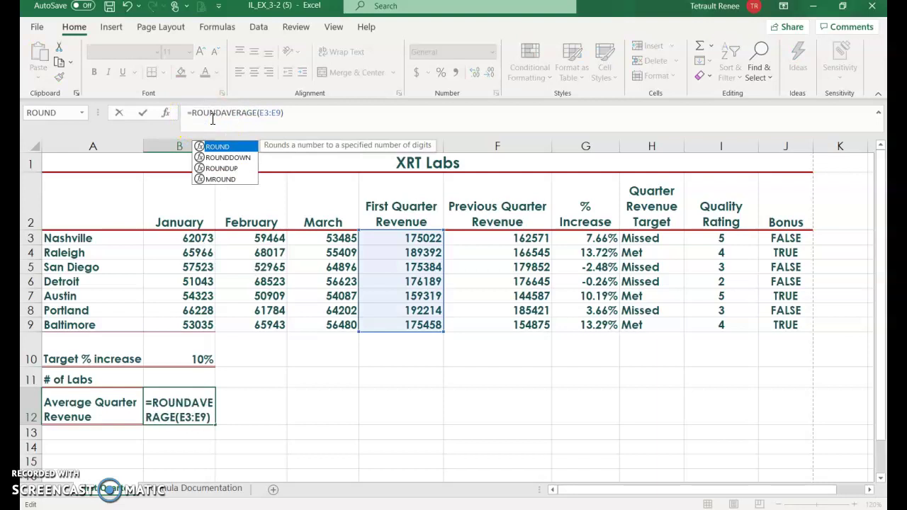
{"action": "type", "text": "("}
{"action": "key", "text": "End"}
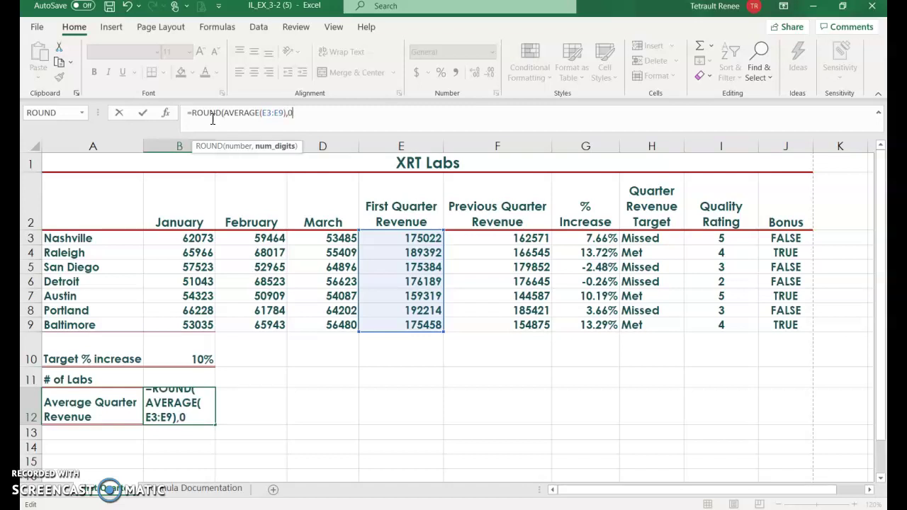
{"action": "type", "text": ",0)"}
{"action": "key", "text": "Return"}
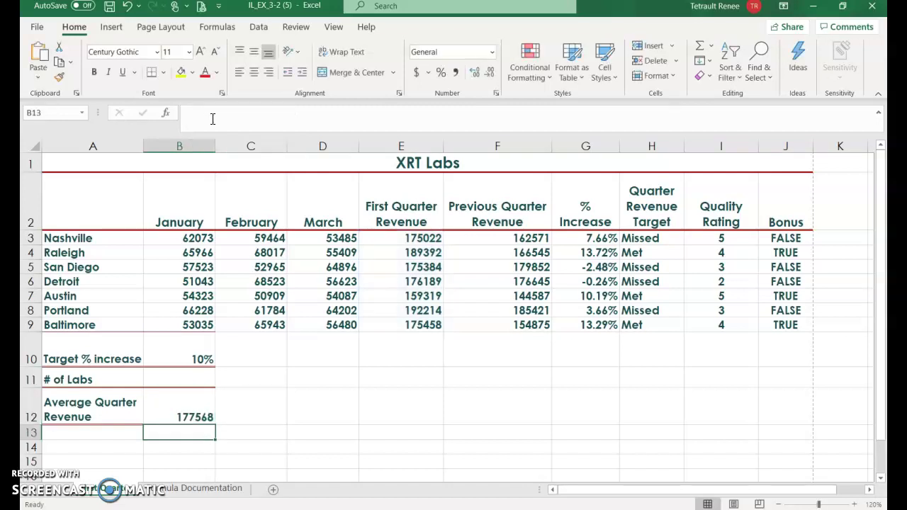
Format B12 as Accounting with dollar sign and no decimal places, and autofit column B to its contents.
{"action": "left_click", "coordinate": [188, 396]}
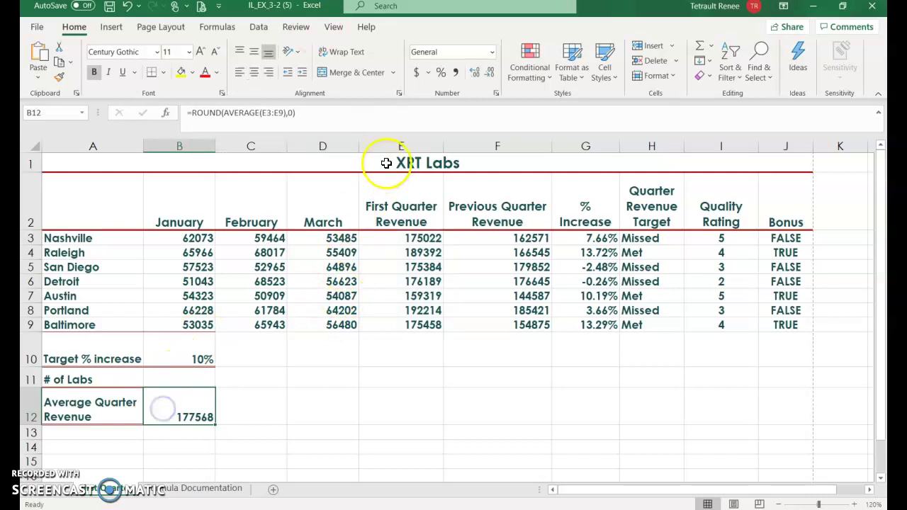
{"action": "left_click", "coordinate": [416, 72]}
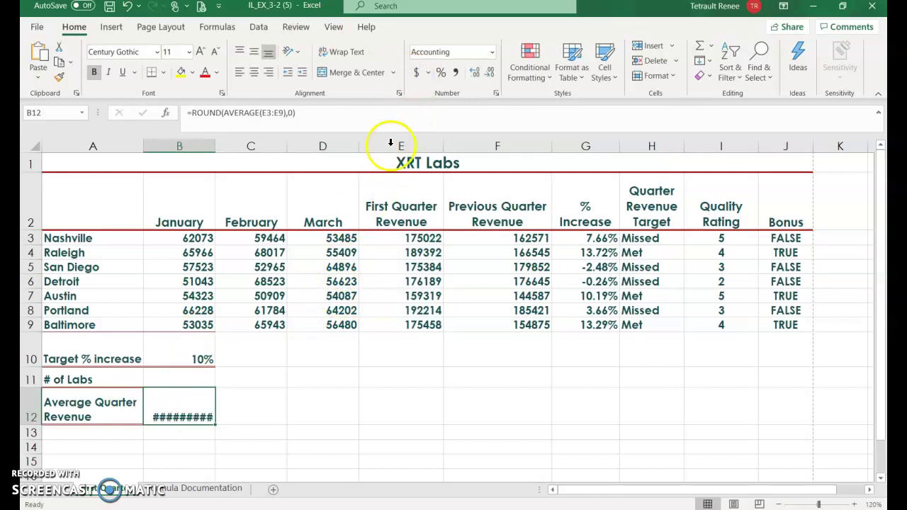
{"action": "double_click", "coordinate": [217, 148]}
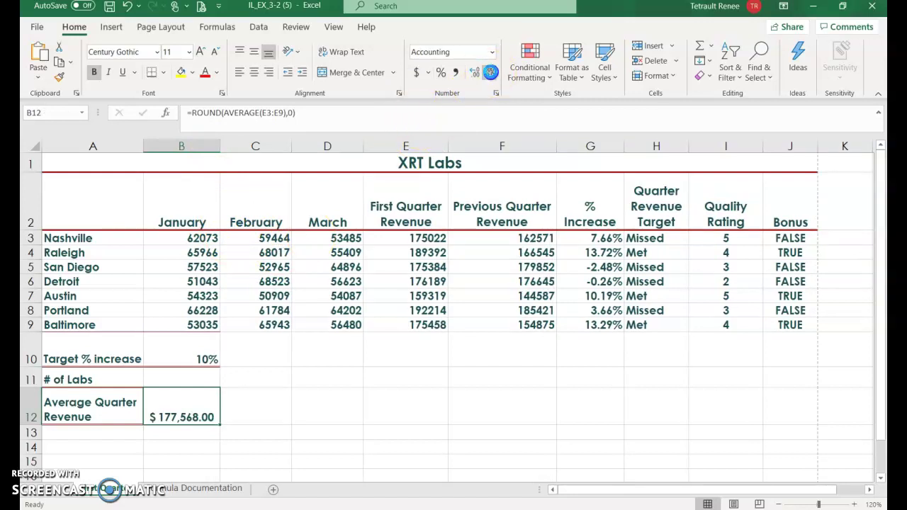
{"action": "left_click", "coordinate": [492, 74]}
{"action": "left_click", "coordinate": [492, 74]}
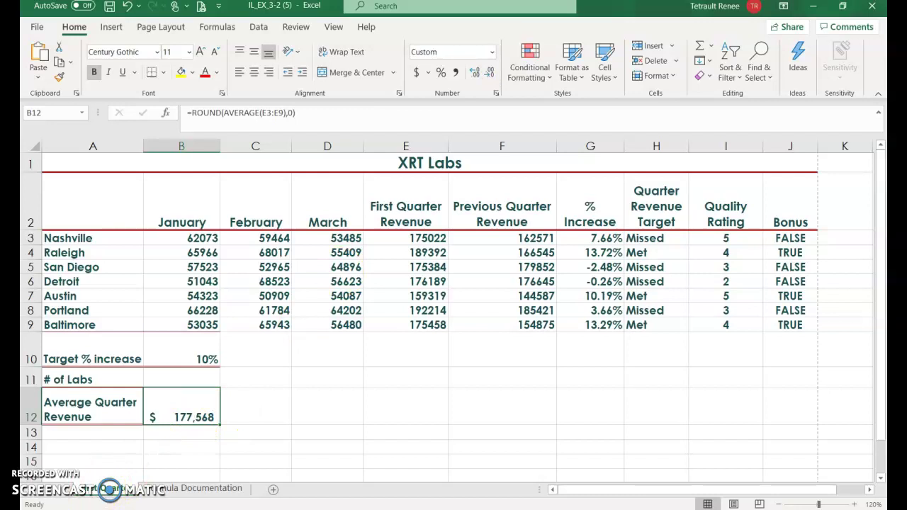
Count the lab names in A3:A9 with a COUNTA formula in the # of Labs cell B11.
{"action": "left_click", "coordinate": [203, 379]}
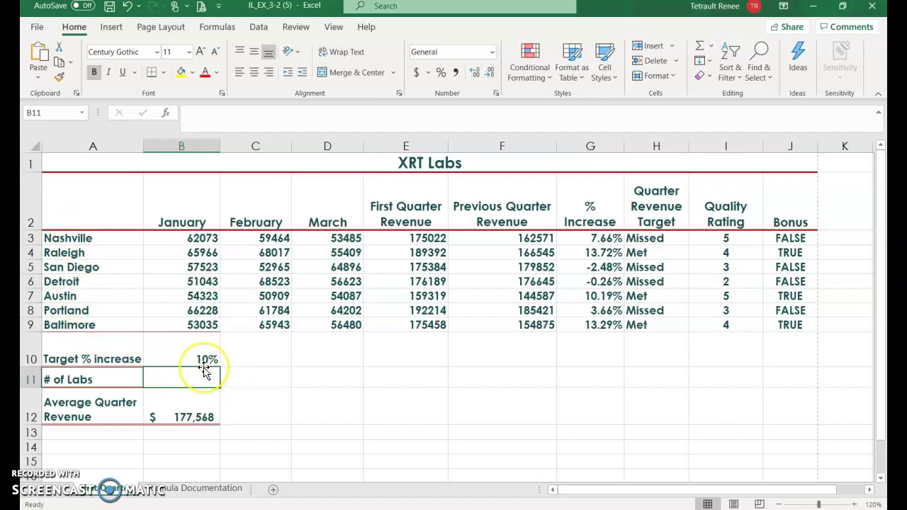
{"action": "type", "text": "="}
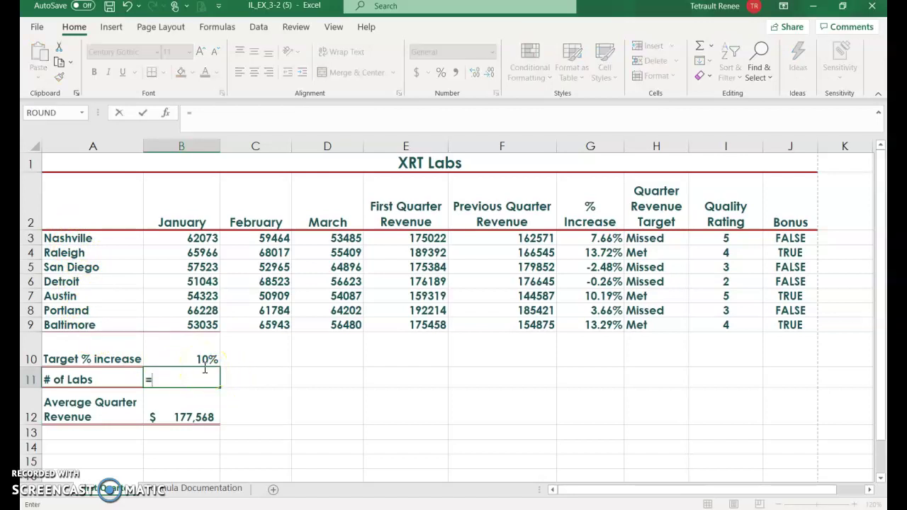
{"action": "type", "text": "coou"}
{"action": "key", "text": "BackSpace"}
{"action": "key", "text": "BackSpace"}
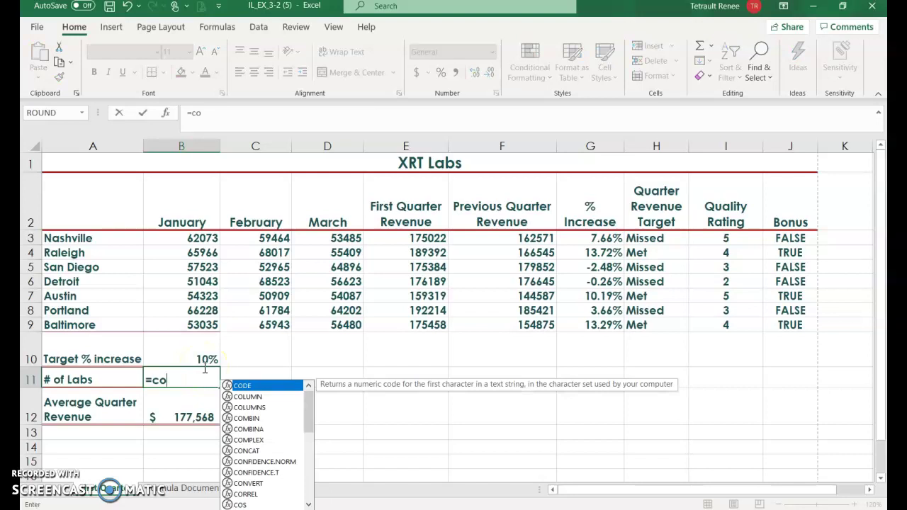
{"action": "type", "text": "i"}
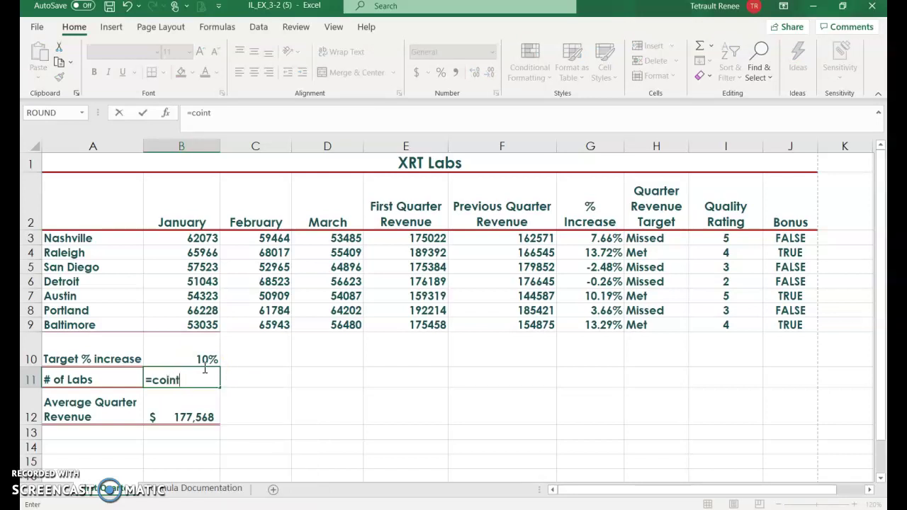
{"action": "key", "text": "BackSpace"}
{"action": "type", "text": "un"}
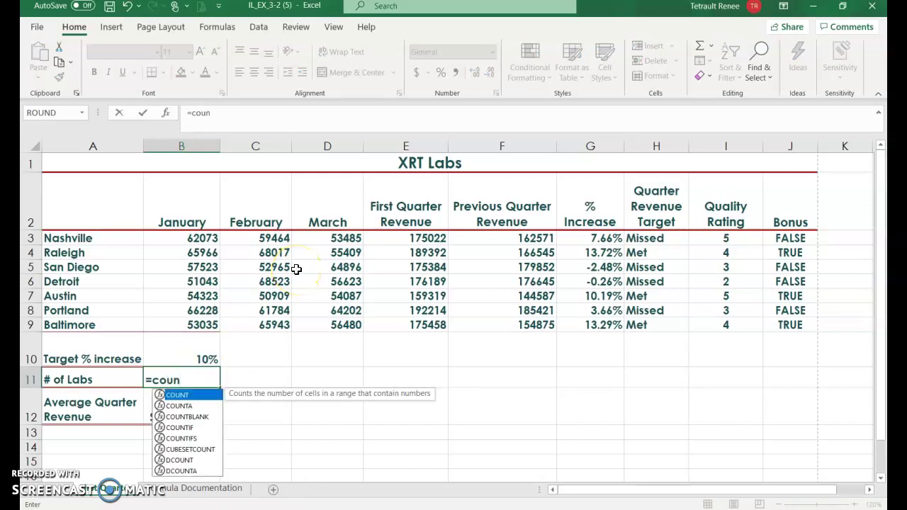
{"action": "left_click", "coordinate": [179, 407]}
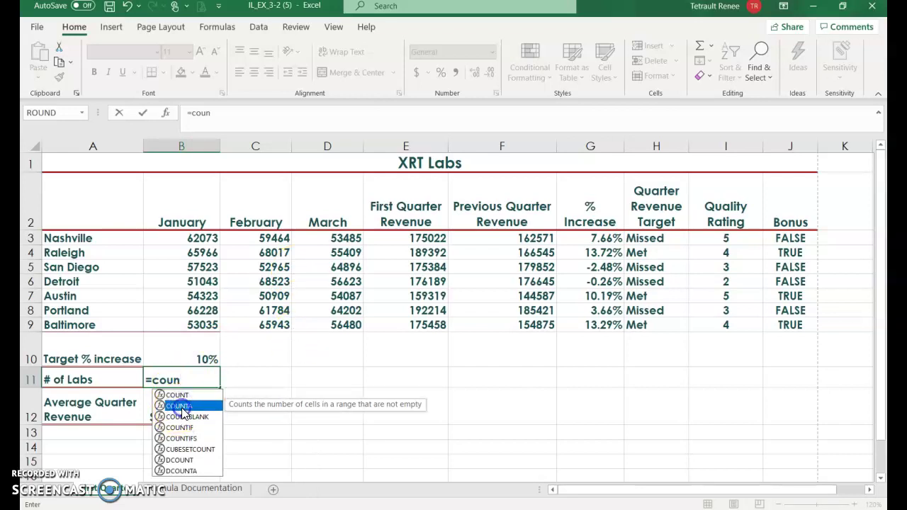
{"action": "double_click", "coordinate": [182, 409]}
{"action": "left_click_drag", "start_coordinate": [61, 239], "coordinate": [93, 322]}
{"action": "key", "text": "Return"}
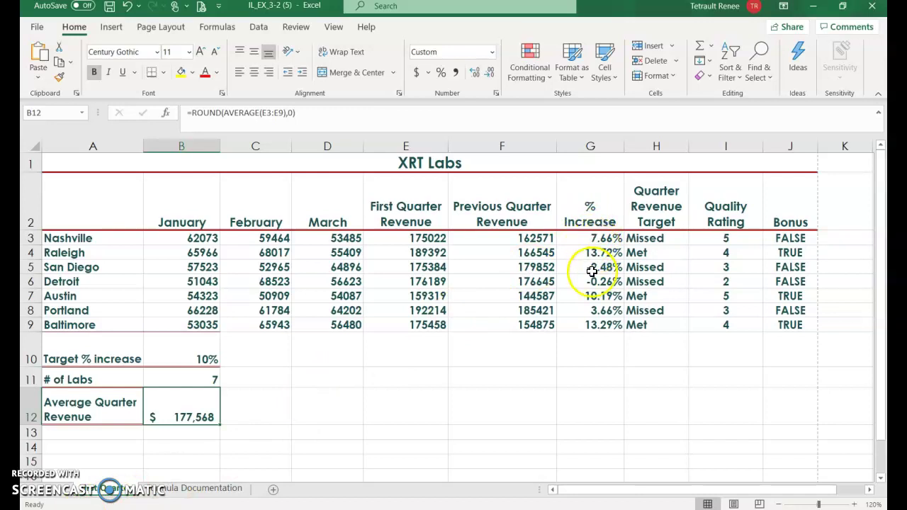
Apply the custom number format 0.00%;[Red](0.005) to the % Increase values in G3:G9.
{"action": "left_click_drag", "start_coordinate": [600, 241], "coordinate": [589, 323]}
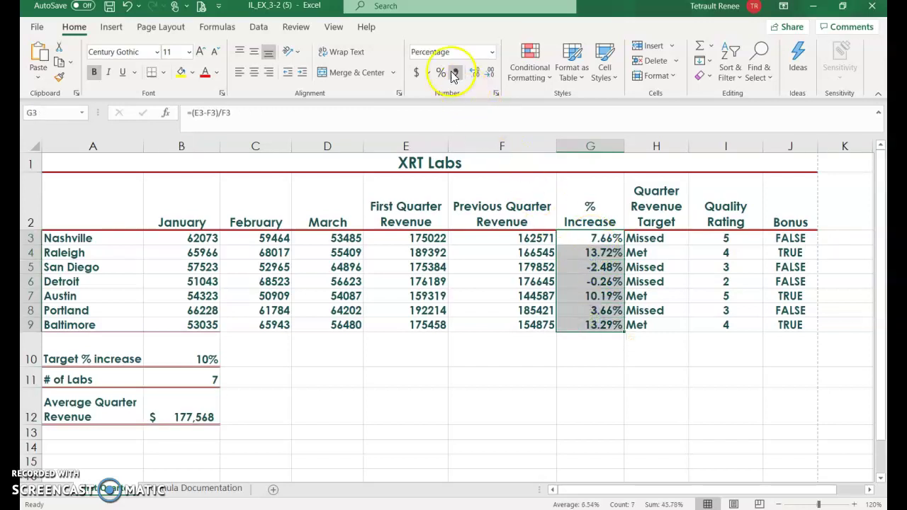
{"action": "left_click", "coordinate": [490, 52]}
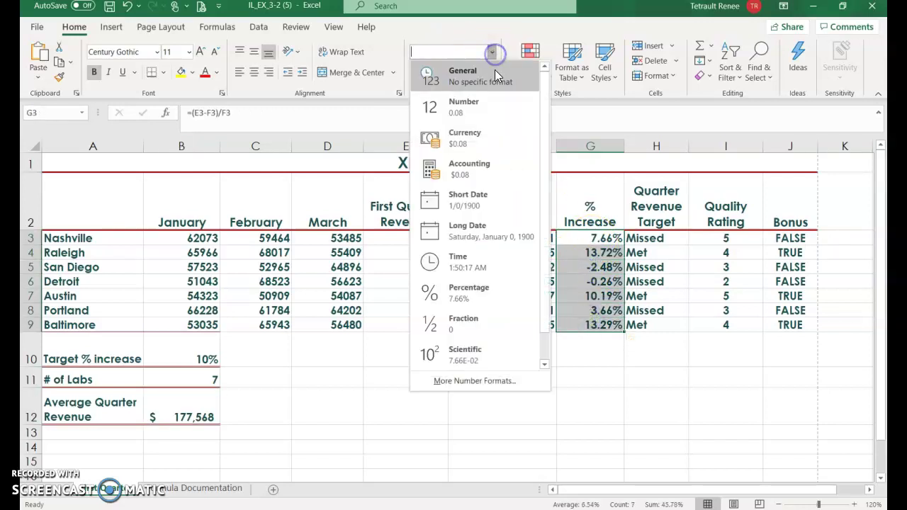
{"action": "left_click", "coordinate": [478, 383]}
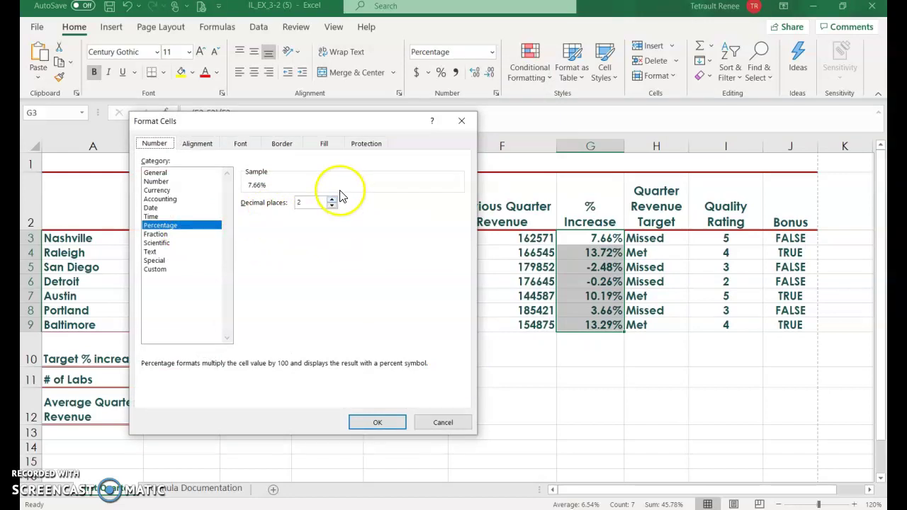
{"action": "left_click", "coordinate": [161, 271]}
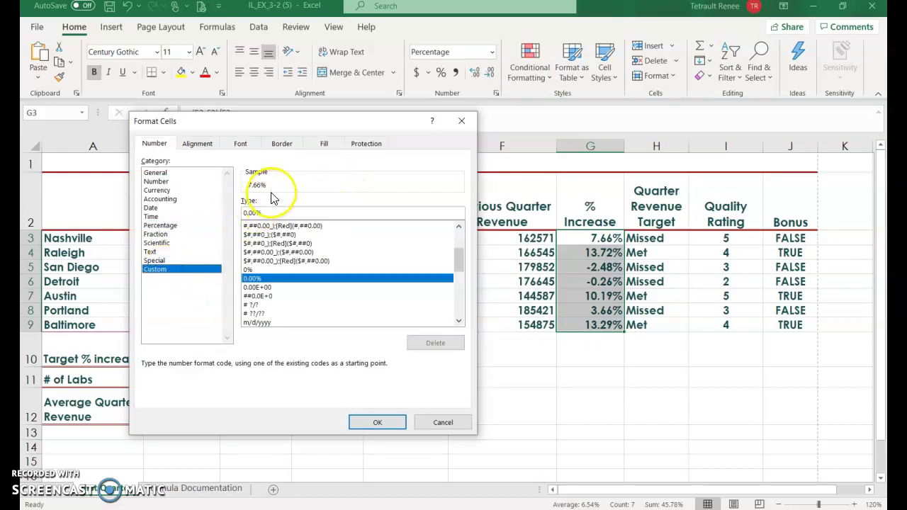
{"action": "left_click", "coordinate": [273, 212]}
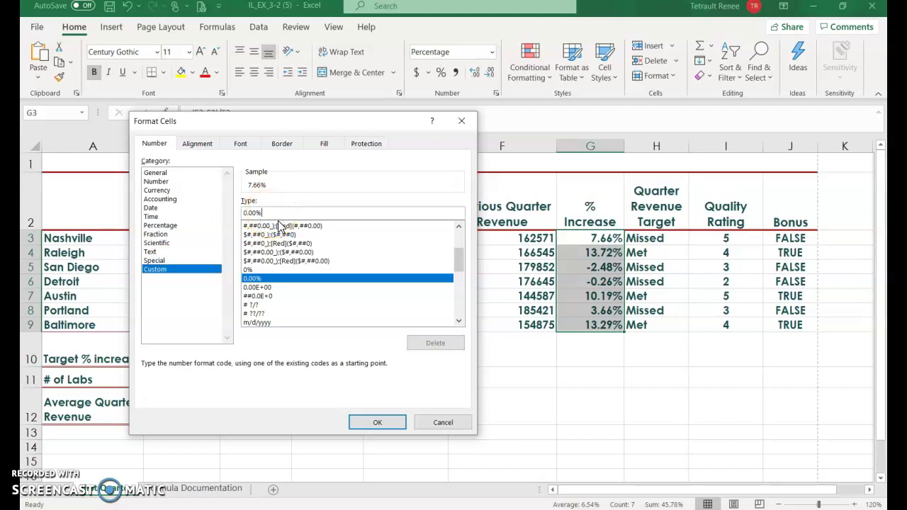
{"action": "type", "text": ";[Red](0.005"}
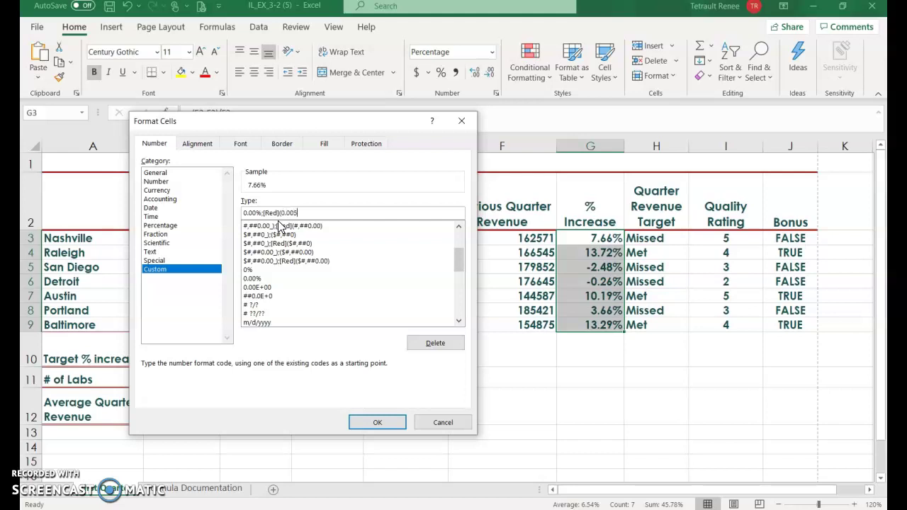
{"action": "left_click", "coordinate": [387, 428]}
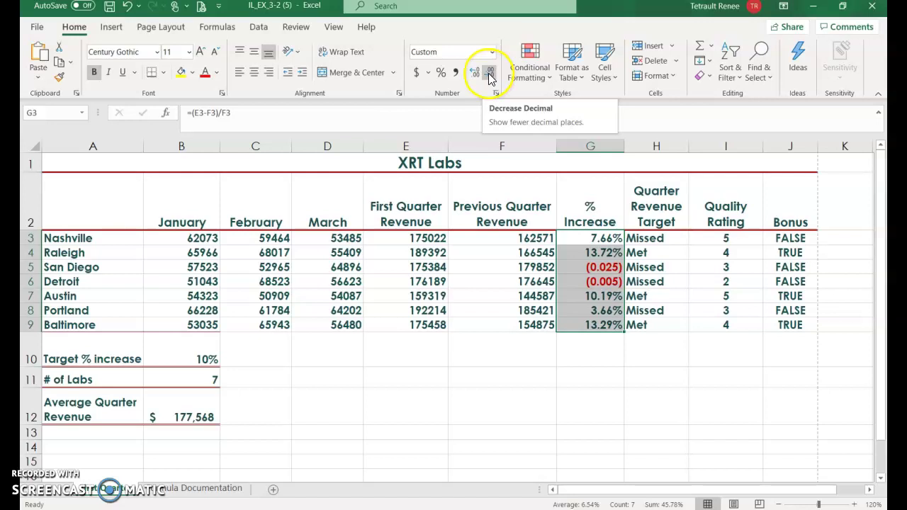
Correct the custom number format of G3:G9 to 0.00%;[Red](0.00%).
{"action": "left_click", "coordinate": [492, 52]}
{"action": "left_click", "coordinate": [482, 384]}
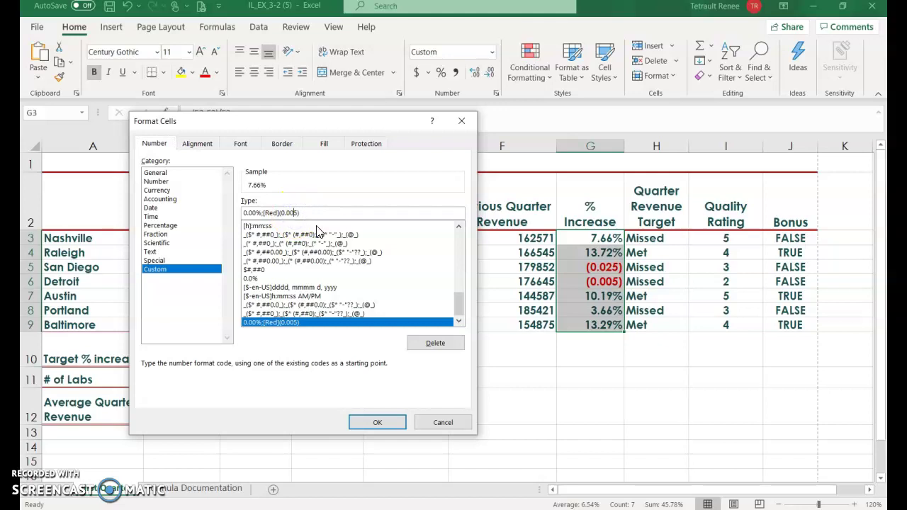
{"action": "key", "text": "BackSpace"}
{"action": "key", "text": "BackSpace"}
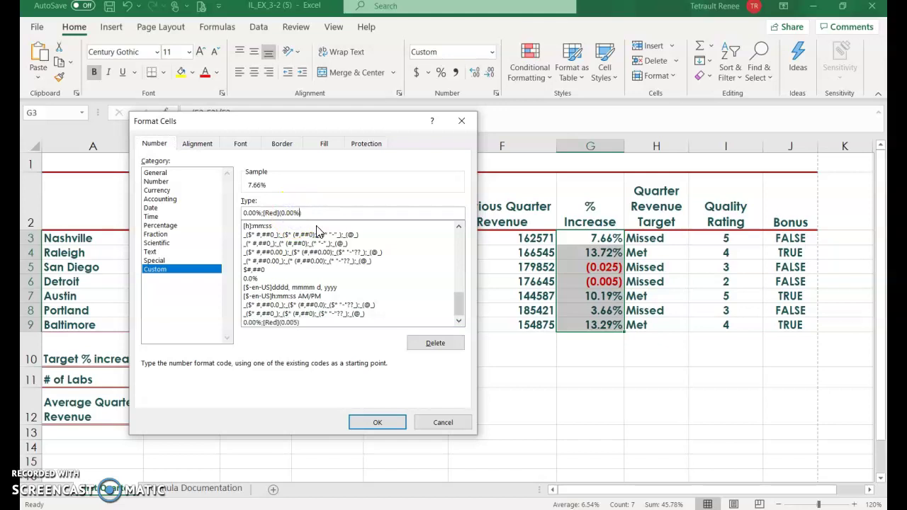
{"action": "type", "text": "%)"}
{"action": "key", "text": "Return"}
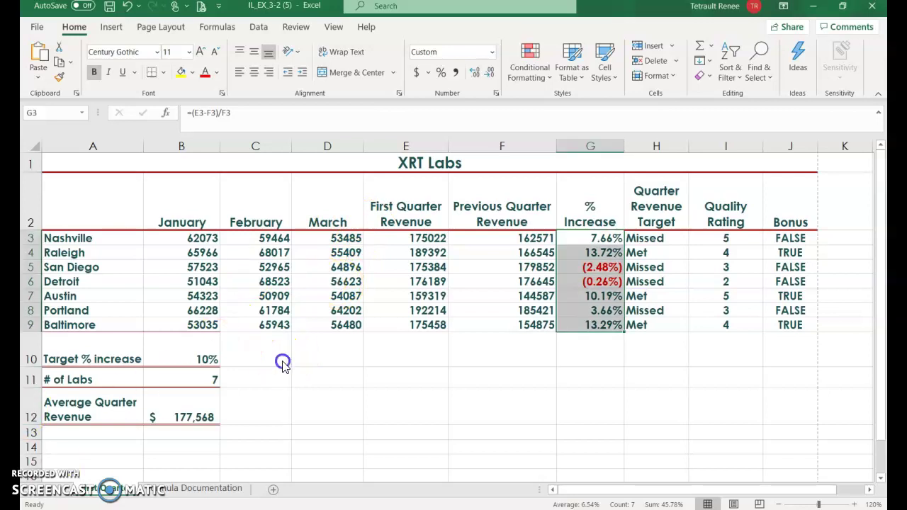
Format the revenue figures in B3:F9 together with B12 as Accounting with dollar signs and no decimal places.
{"action": "left_click_drag", "start_coordinate": [199, 238], "coordinate": [474, 326]}
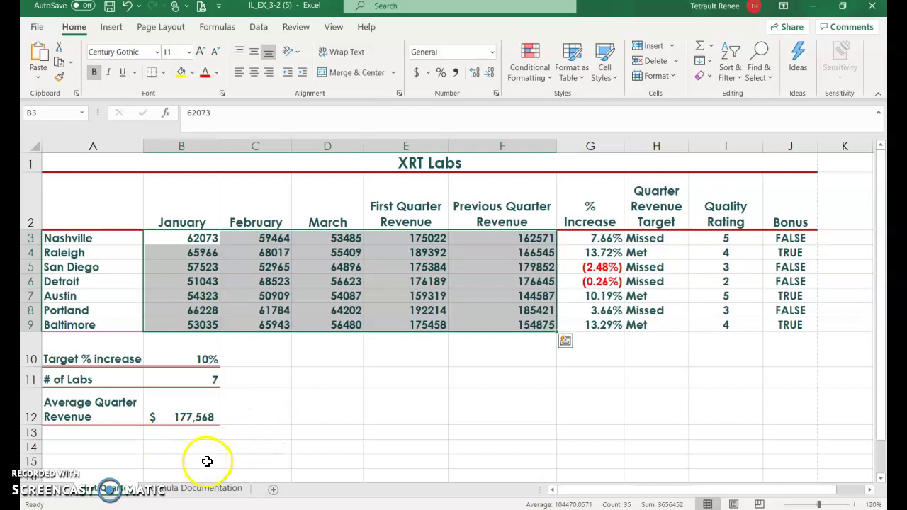
{"action": "left_click", "coordinate": [197, 417]}
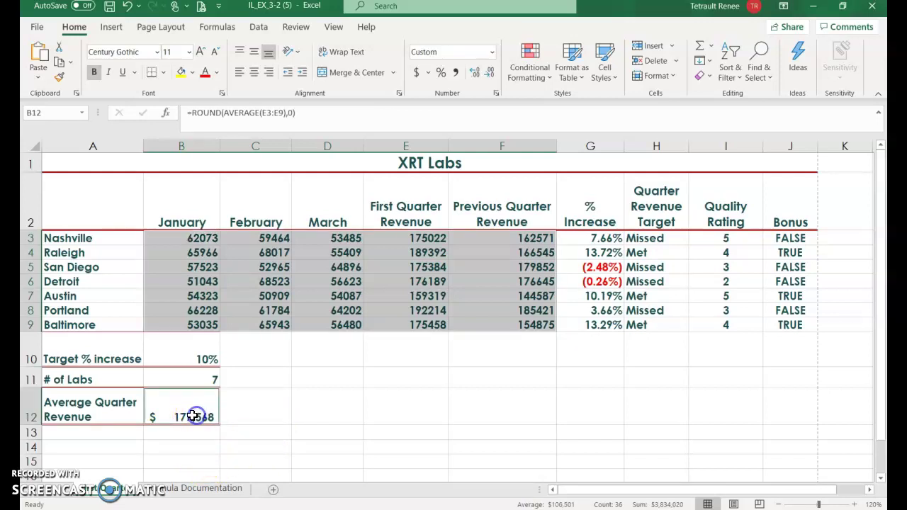
{"action": "left_click", "coordinate": [417, 74]}
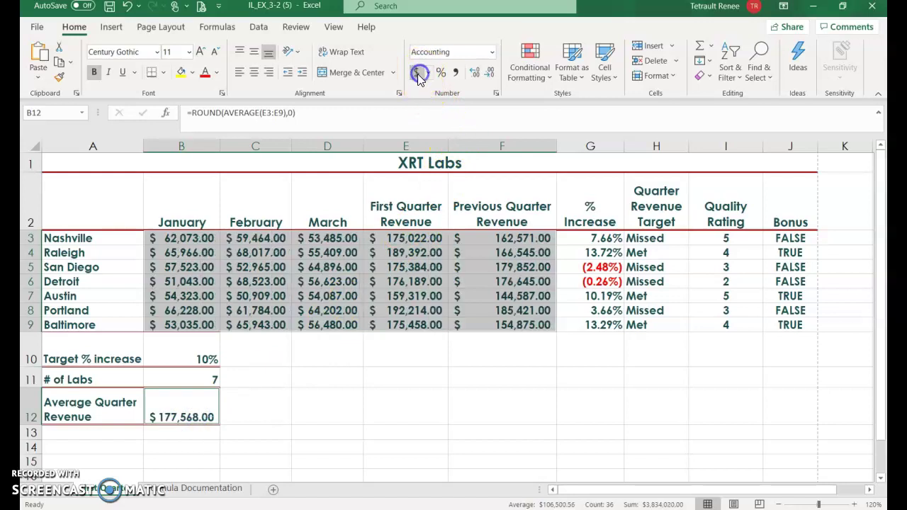
{"action": "left_click", "coordinate": [491, 74]}
{"action": "left_click", "coordinate": [494, 78]}
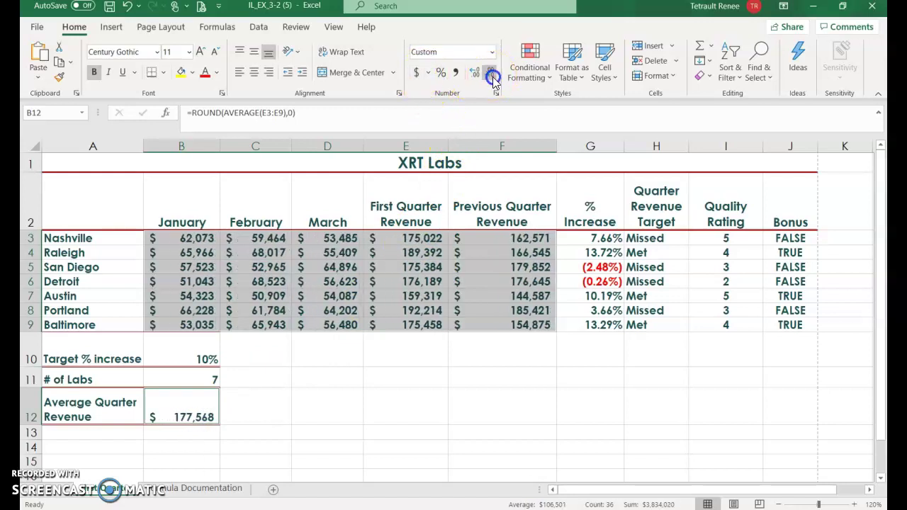
{"action": "left_click", "coordinate": [321, 398]}
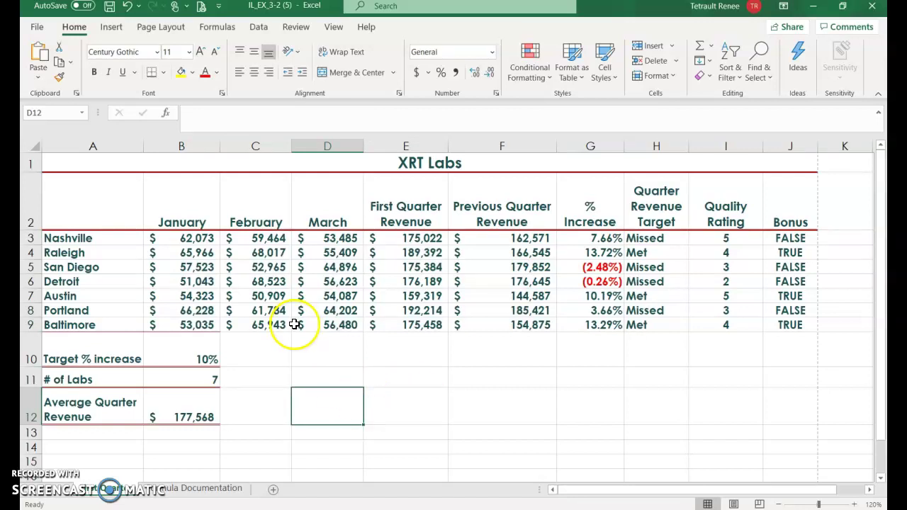
Enter the label Report Date in cell D12.
{"action": "type", "text": "Report D"}
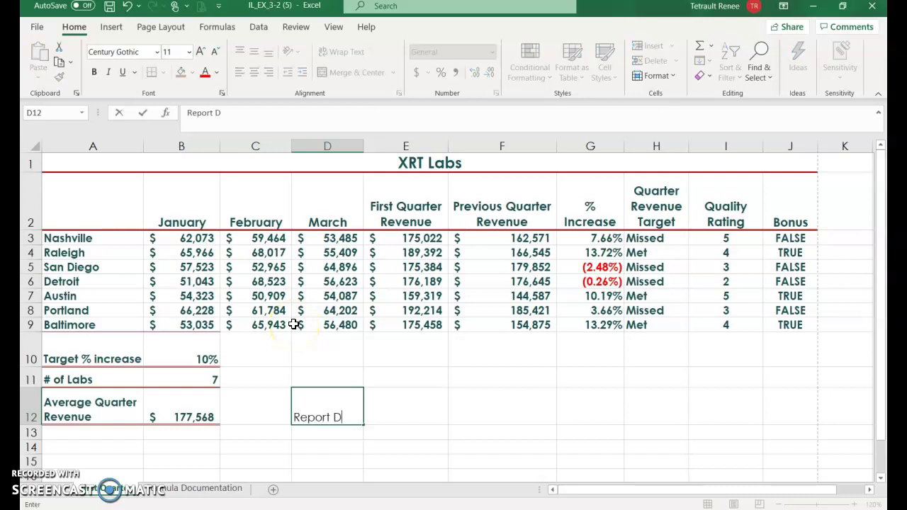
{"action": "type", "text": "ate"}
{"action": "key", "text": "Tab"}
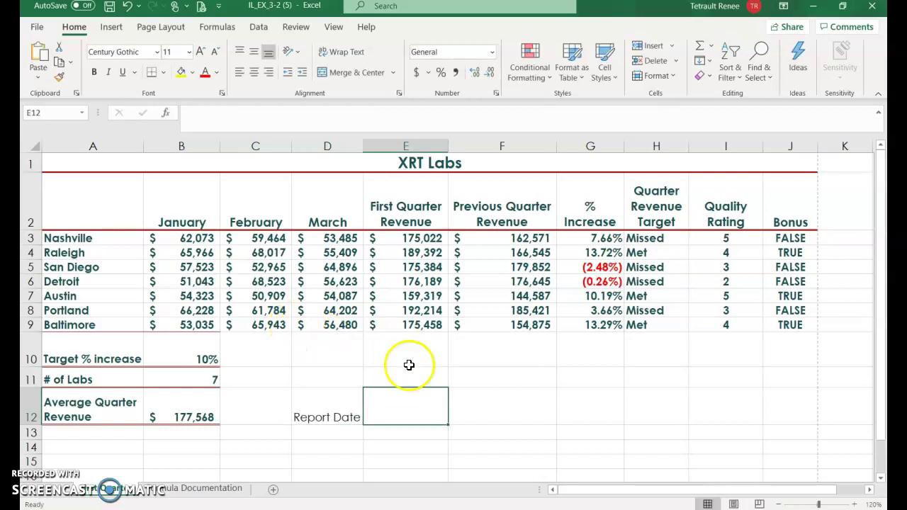
Insert the current date in E12 with the TODAY function.
{"action": "left_click", "coordinate": [207, 27]}
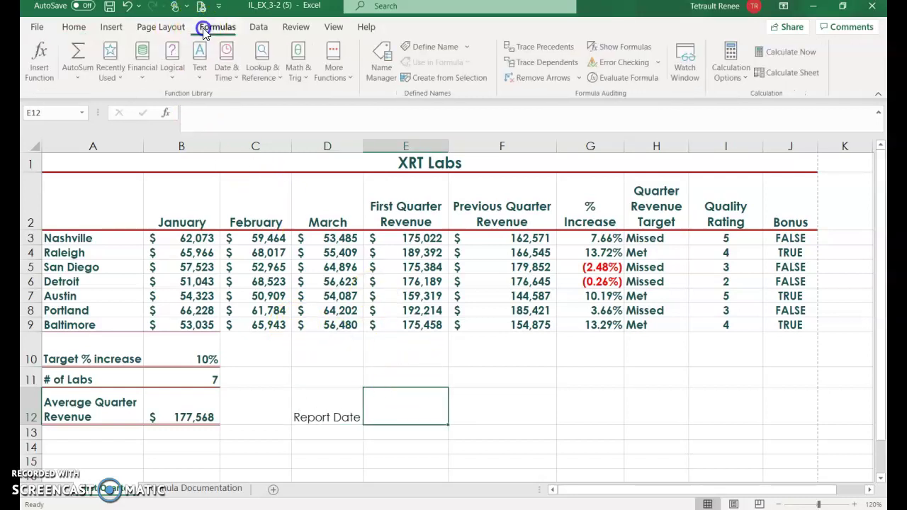
{"action": "left_click", "coordinate": [221, 71]}
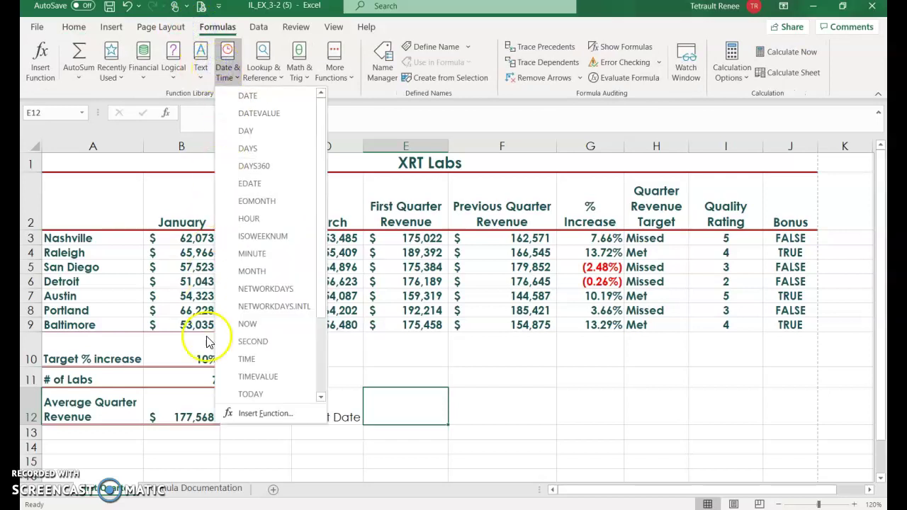
{"action": "left_click", "coordinate": [249, 397]}
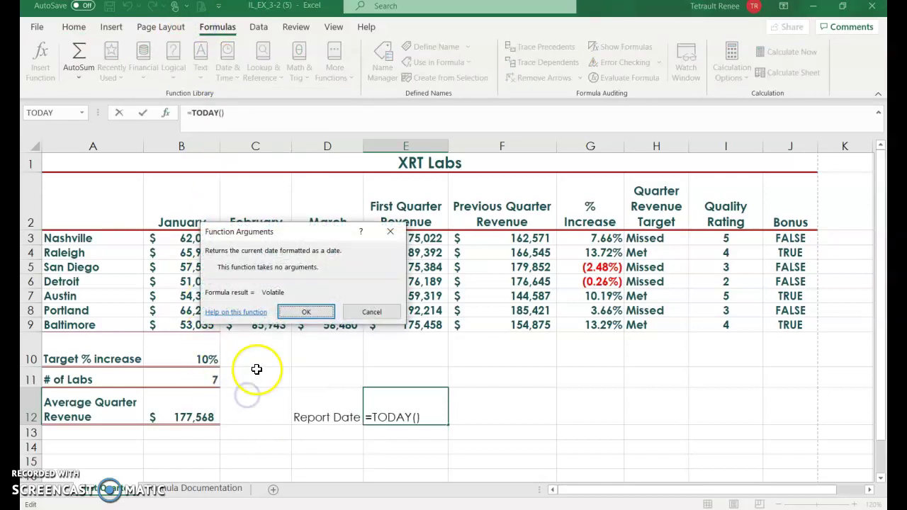
{"action": "key", "text": "Return"}
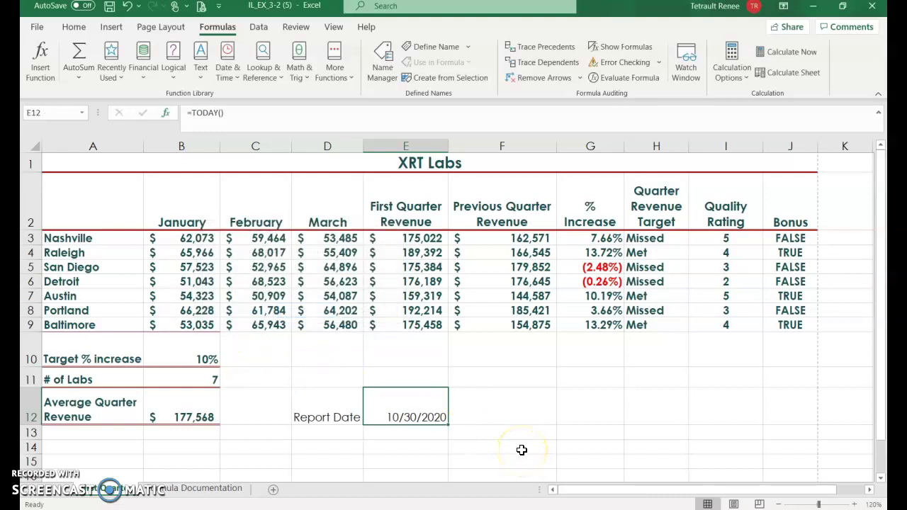
Replace the contents of E12 with a DATE function using year 2021, month 4 and day 3.
{"action": "key", "text": "Delete"}
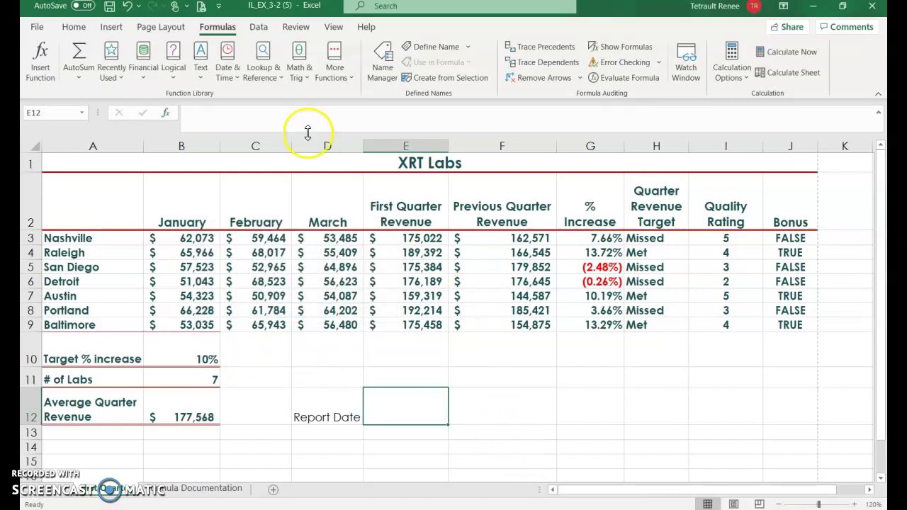
{"action": "left_click", "coordinate": [231, 71]}
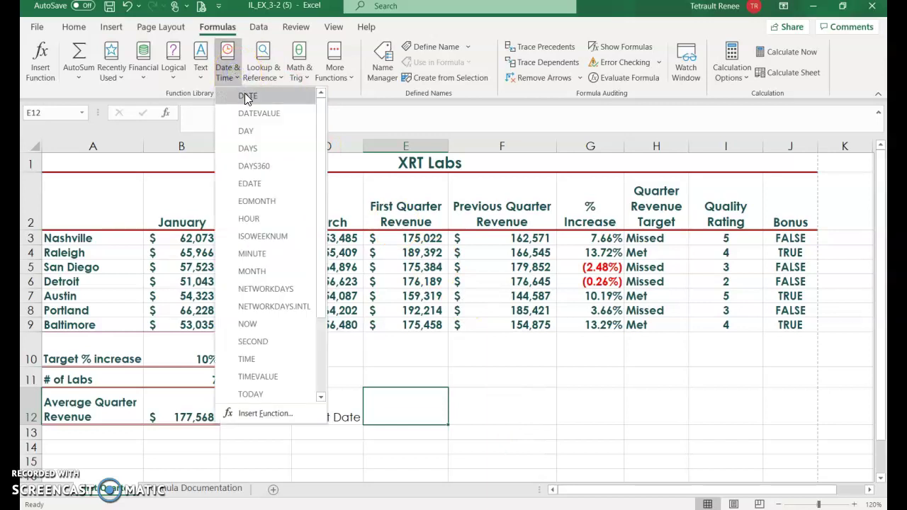
{"action": "left_click", "coordinate": [246, 97]}
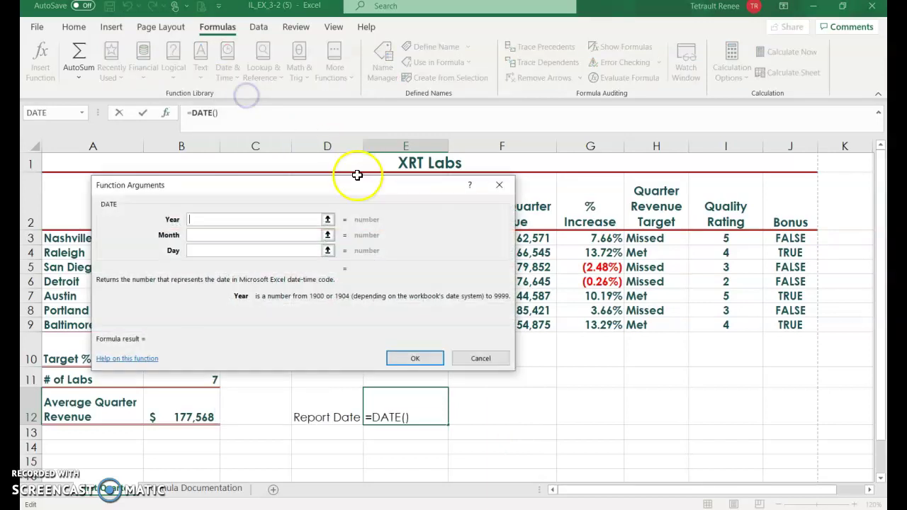
{"action": "type", "text": "2021"}
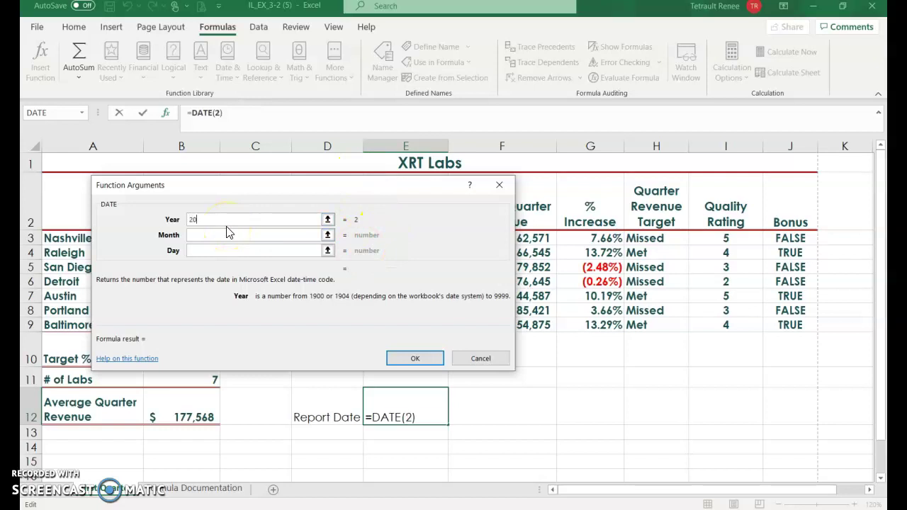
{"action": "left_click", "coordinate": [211, 238]}
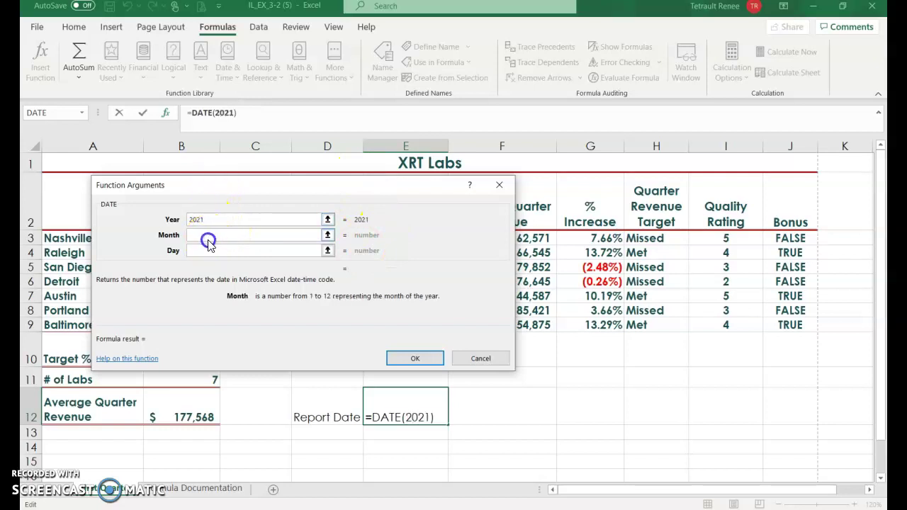
{"action": "type", "text": "4"}
{"action": "left_click", "coordinate": [206, 251]}
{"action": "type", "text": "3"}
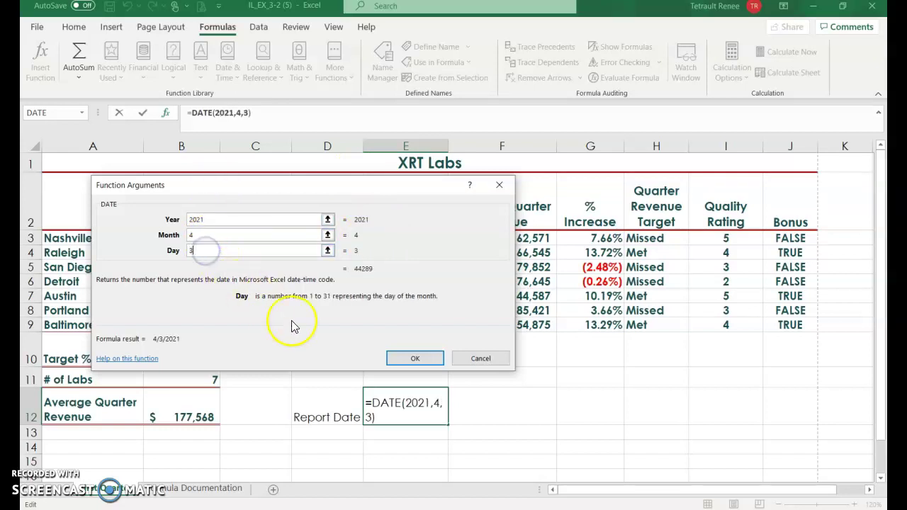
{"action": "left_click", "coordinate": [415, 359]}
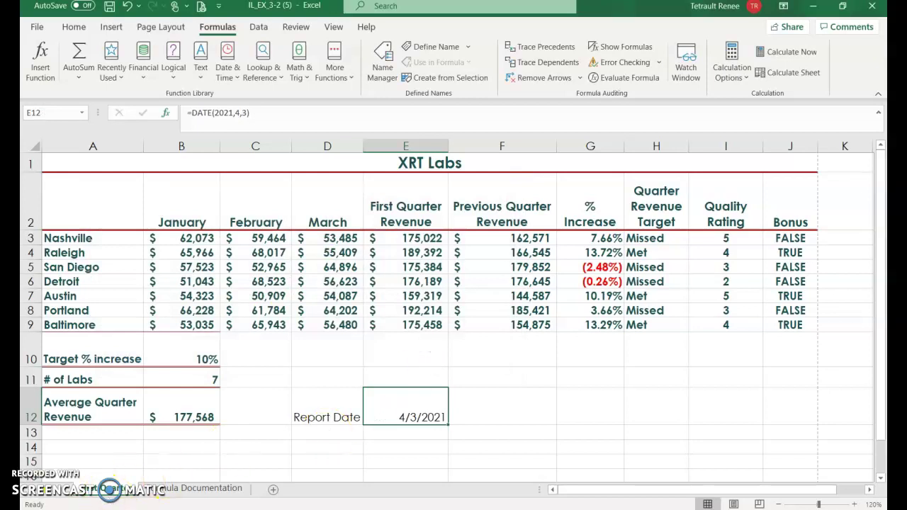
Apply the 20% - Accent1 cell style to the report date cells D12:E12.
{"action": "left_click_drag", "start_coordinate": [330, 414], "coordinate": [391, 414]}
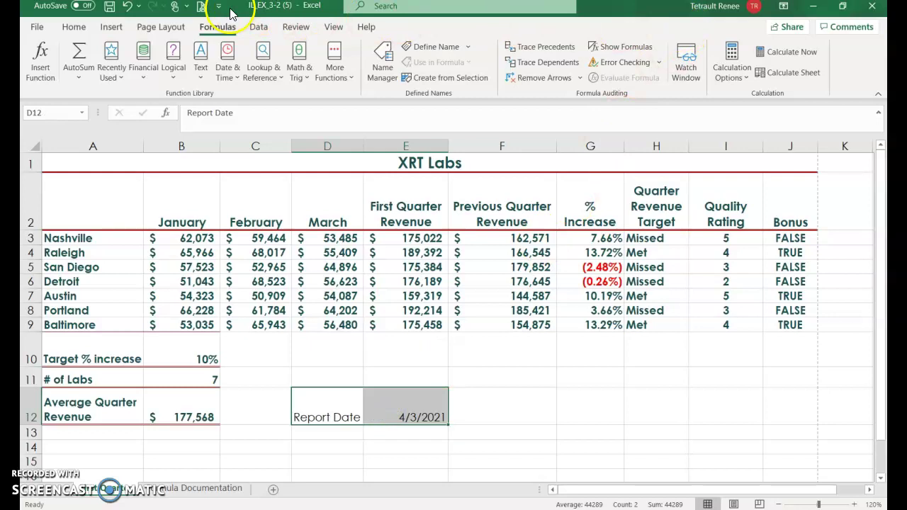
{"action": "left_click", "coordinate": [80, 28]}
{"action": "left_click", "coordinate": [604, 67]}
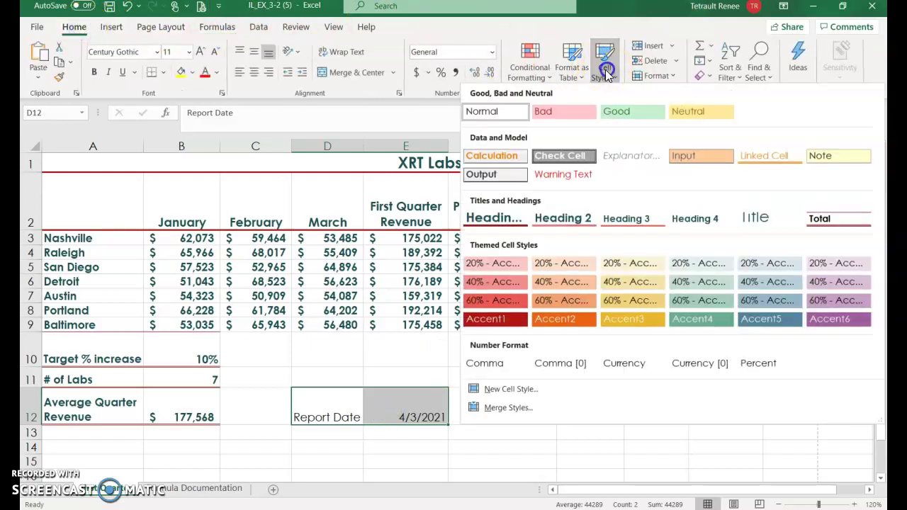
{"action": "left_click", "coordinate": [493, 263]}
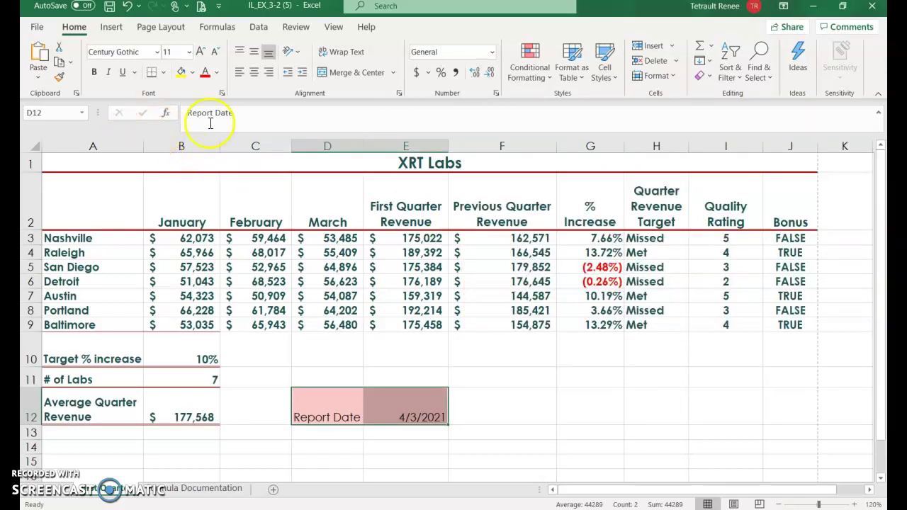
{"action": "left_click", "coordinate": [215, 160]}
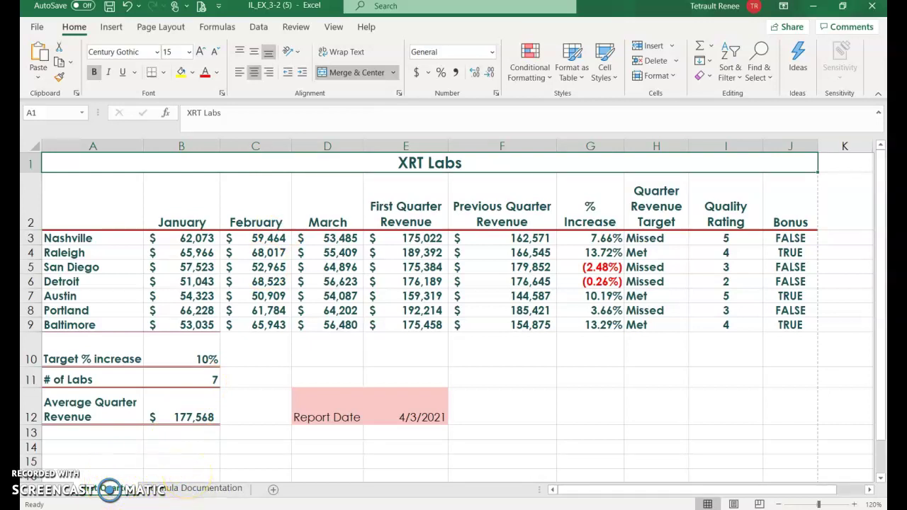
Insert a new equation containing an empty stacked fraction on the Formula Documentation sheet.
{"action": "left_click", "coordinate": [191, 493]}
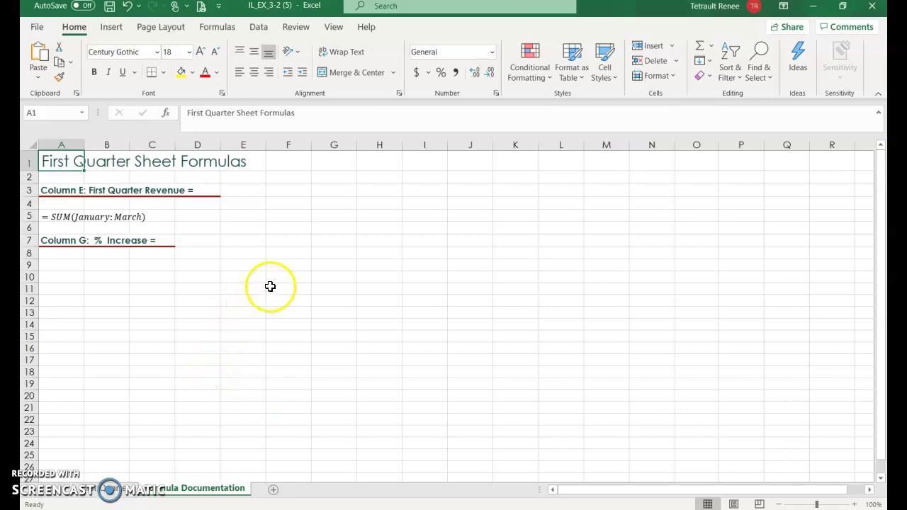
{"action": "left_click", "coordinate": [113, 28]}
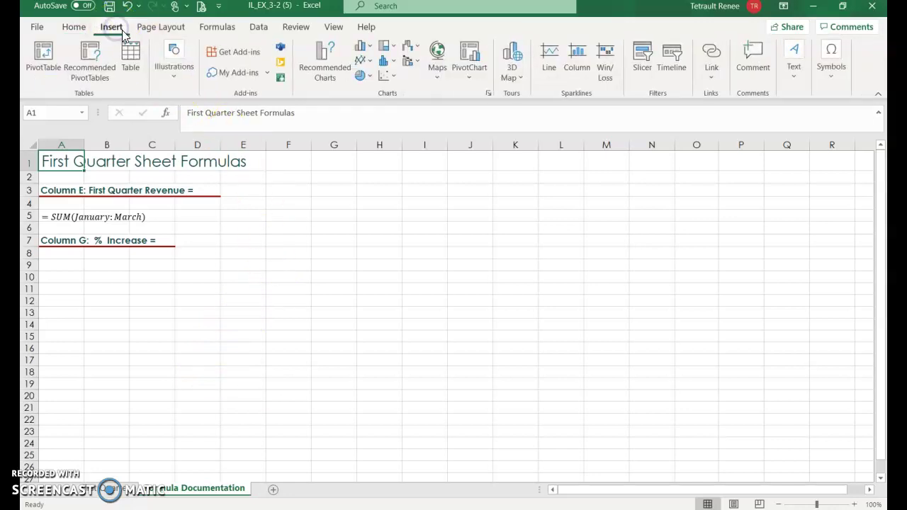
{"action": "left_click", "coordinate": [832, 62]}
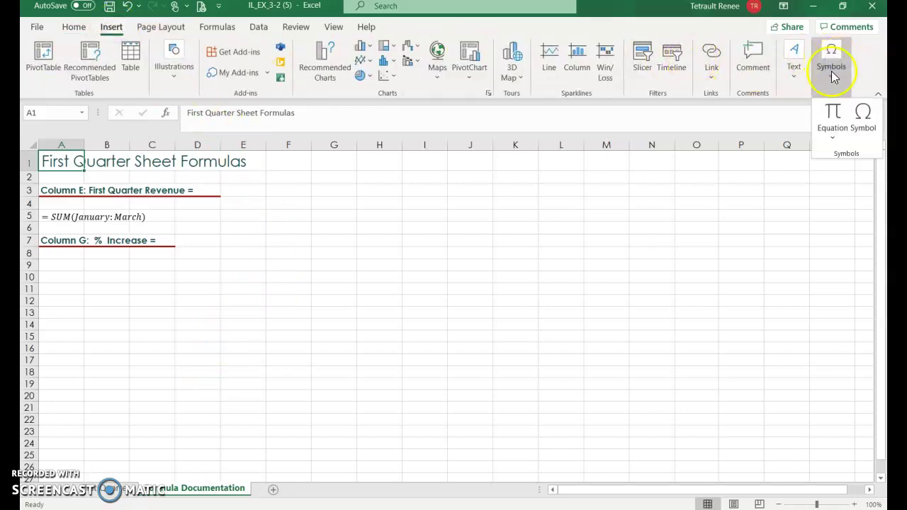
{"action": "left_click", "coordinate": [830, 119]}
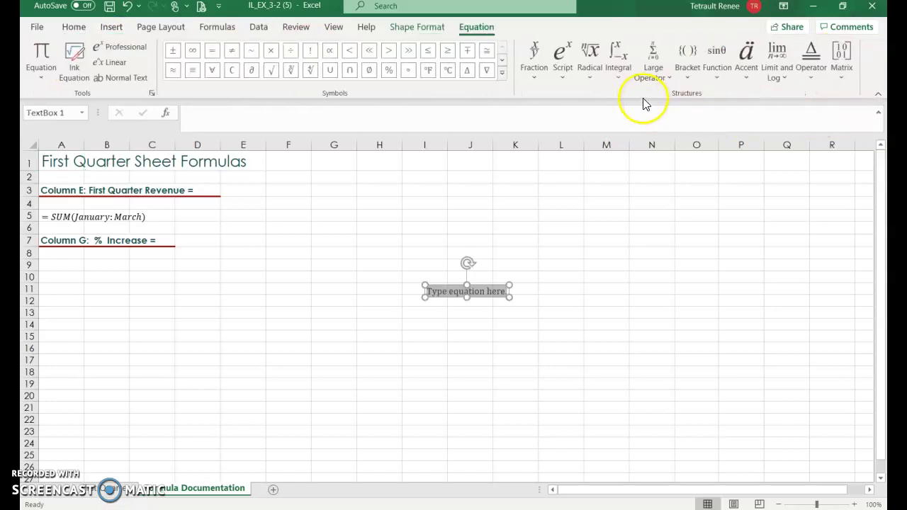
{"action": "left_click", "coordinate": [536, 61]}
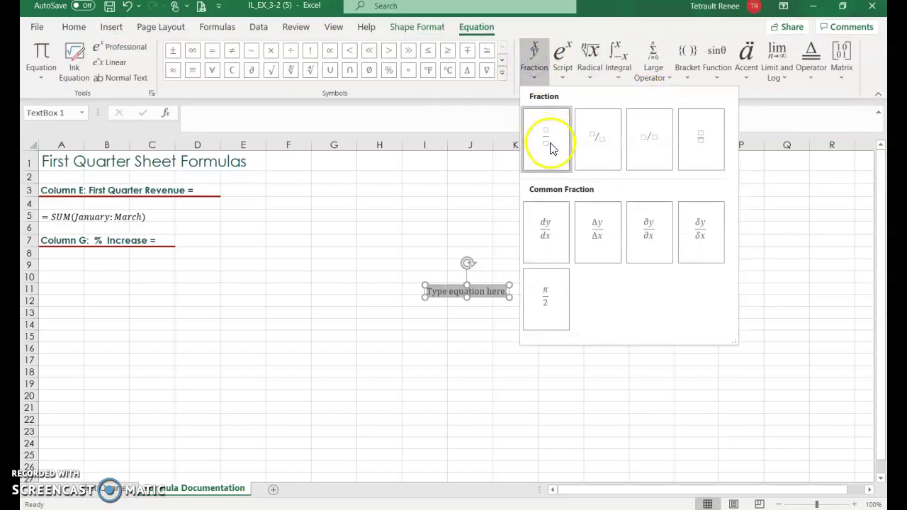
{"action": "left_click", "coordinate": [548, 148]}
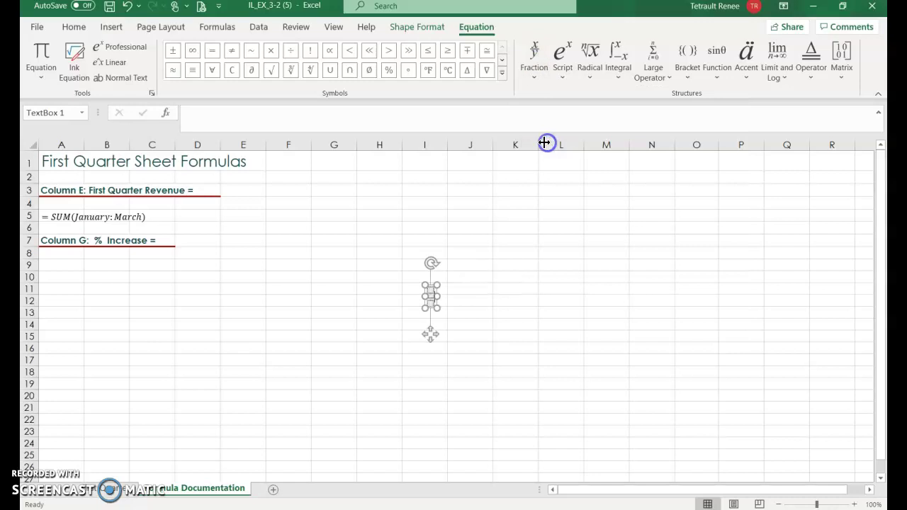
Widen the equation box so that it spans from column I to column M.
{"action": "left_click", "coordinate": [524, 315]}
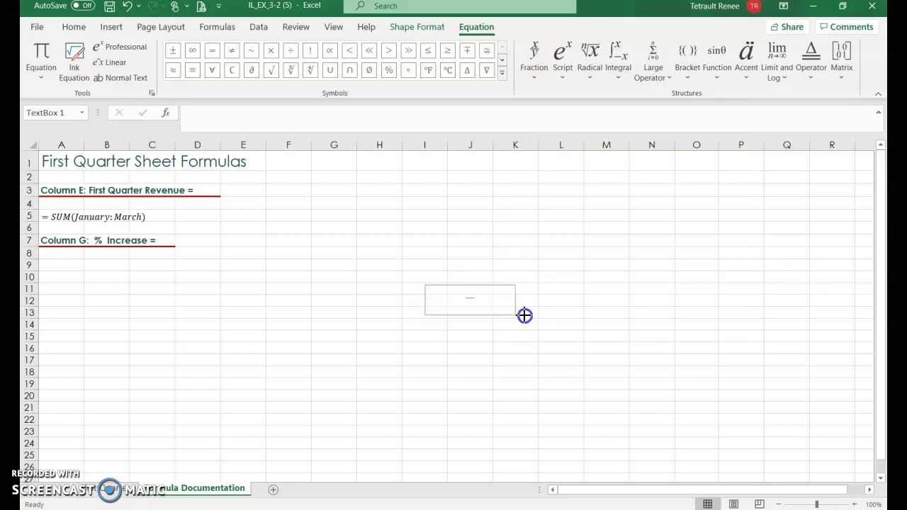
{"action": "left_click", "coordinate": [543, 312]}
{"action": "left_click", "coordinate": [491, 300]}
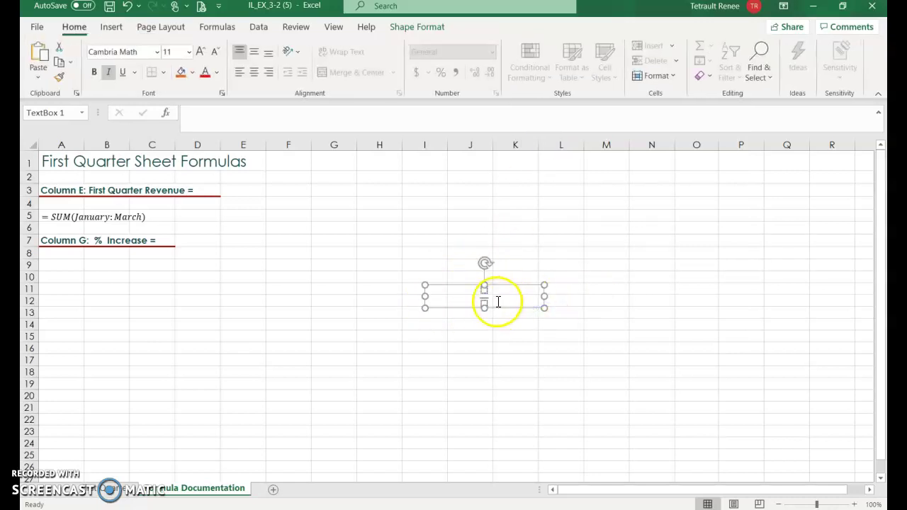
{"action": "left_click_drag", "start_coordinate": [545, 307], "coordinate": [620, 308]}
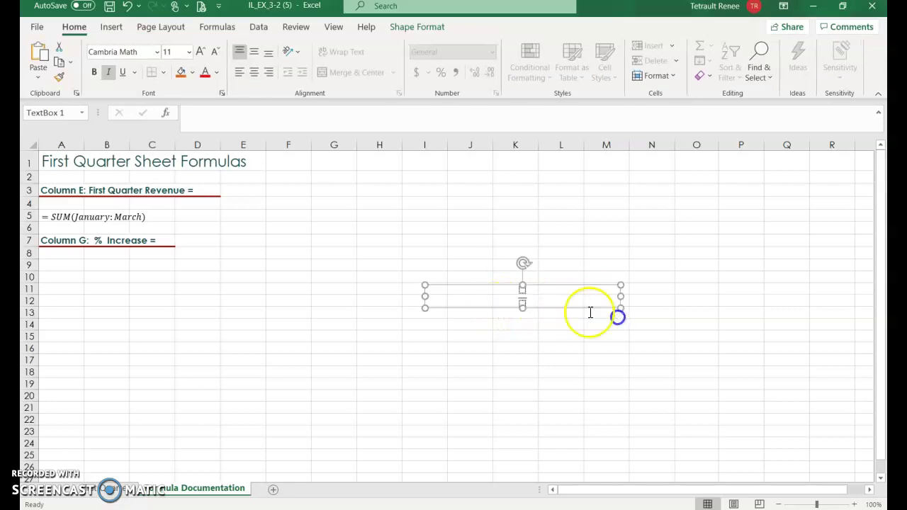
Start the fraction's numerator with the text (First Quarter Revenue - Previous Quarter R.
{"action": "left_click", "coordinate": [523, 290]}
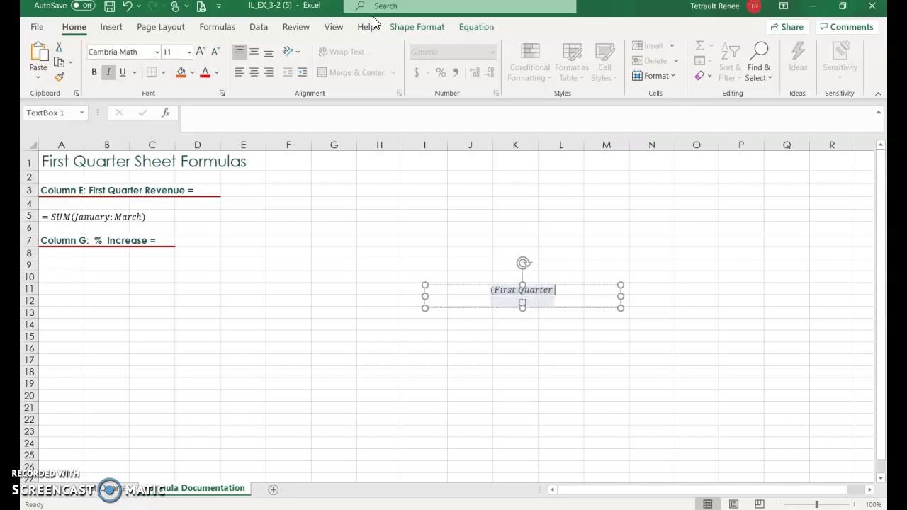
{"action": "type", "text": "venue -"}
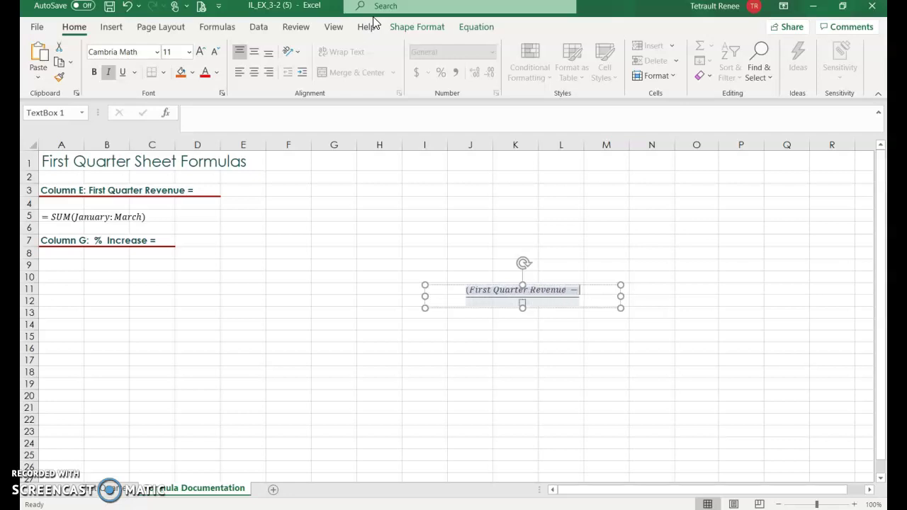
{"action": "type", "text": " Previou"}
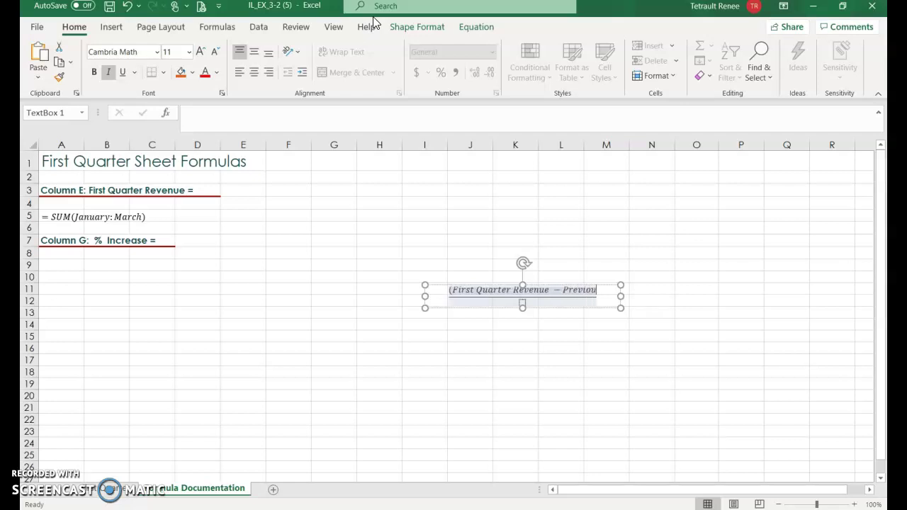
{"action": "type", "text": "s Quarter R"}
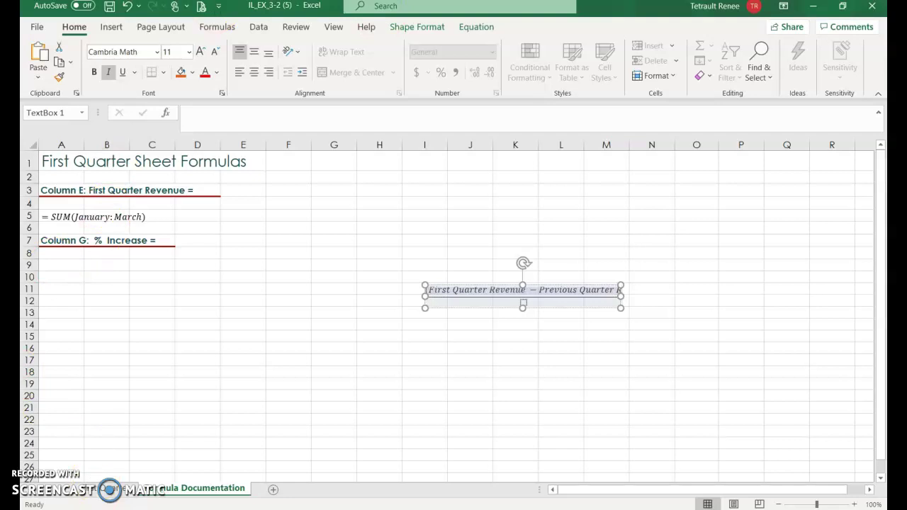
Complete the fraction's numerator as (First Quarter Revenue − Previous Quarter Revenue and enter Previous Quarter Revenue as its denominator.
{"action": "left_click", "coordinate": [565, 291]}
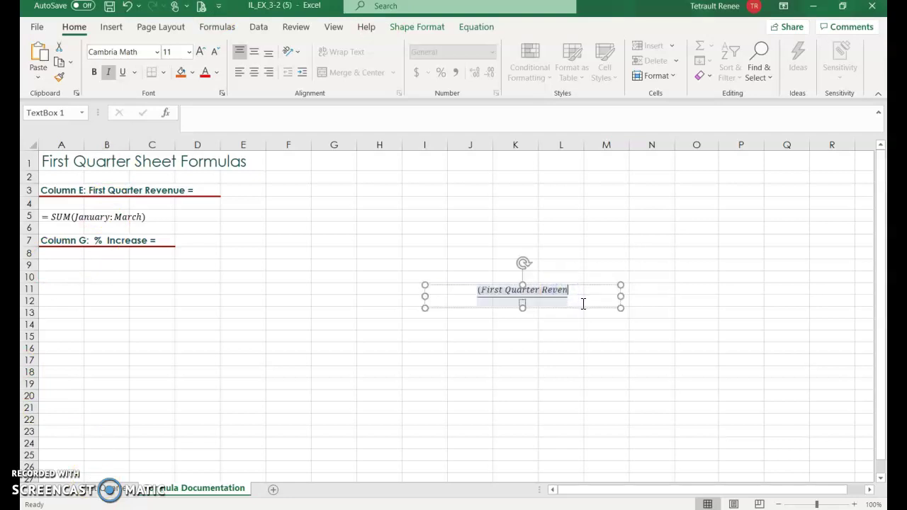
{"action": "type", "text": "ue"}
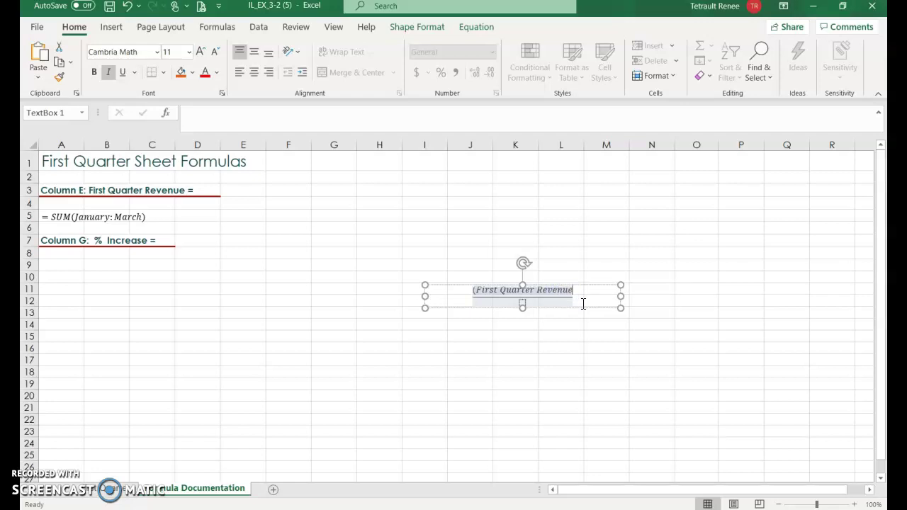
{"action": "type", "text": " -"}
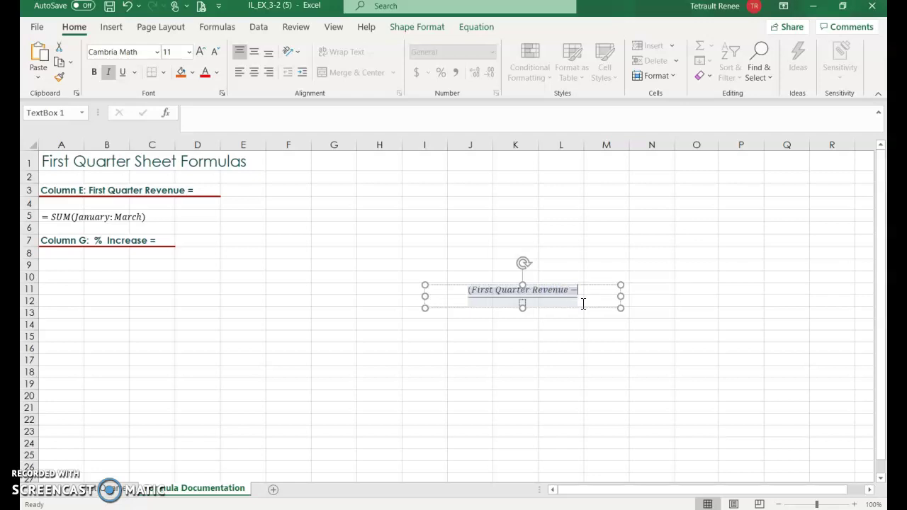
{"action": "type", "text": " P"}
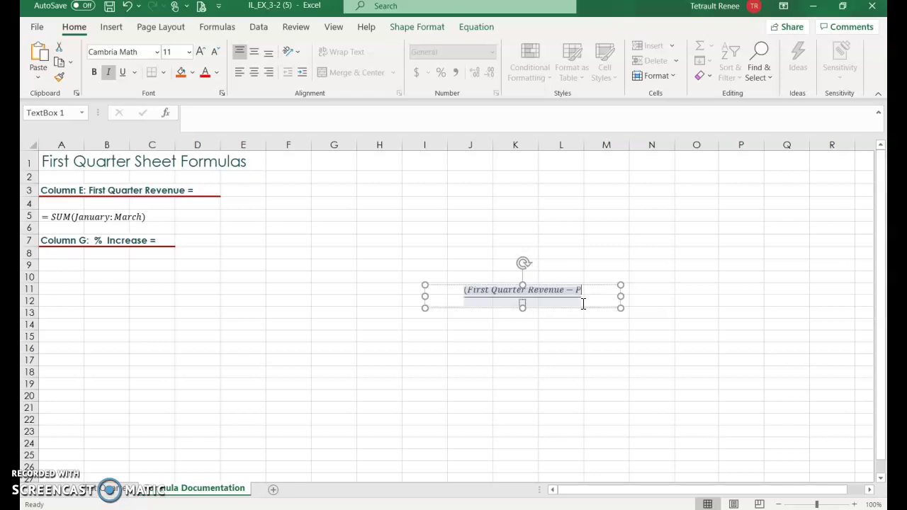
{"action": "type", "text": "revious"}
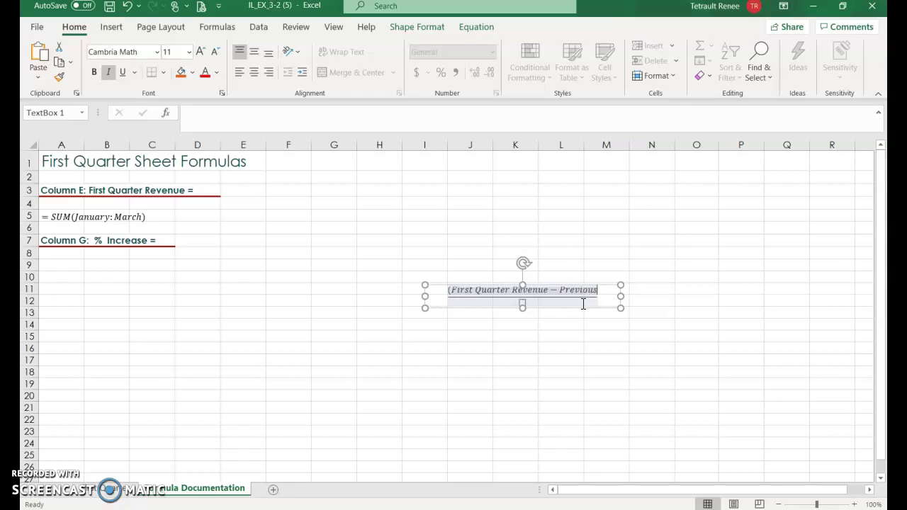
{"action": "type", "text": " Quarter"}
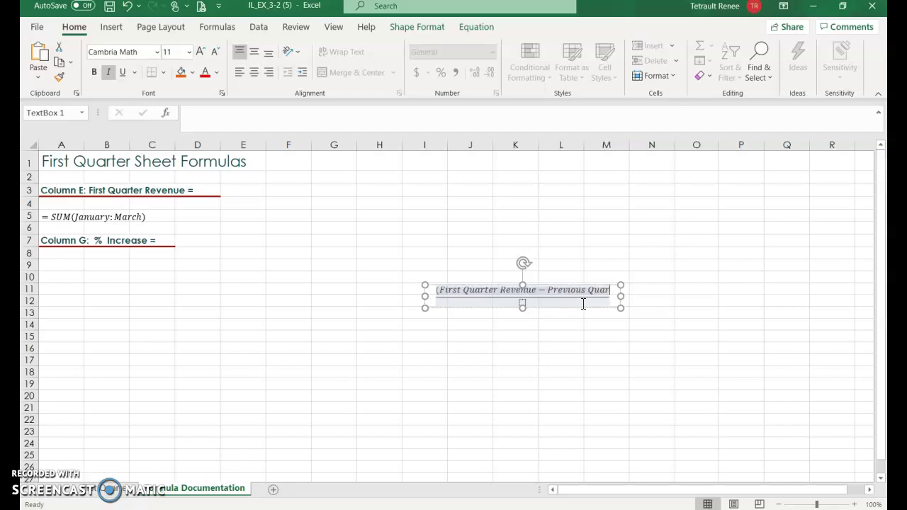
{"action": "type", "text": " Revenue"}
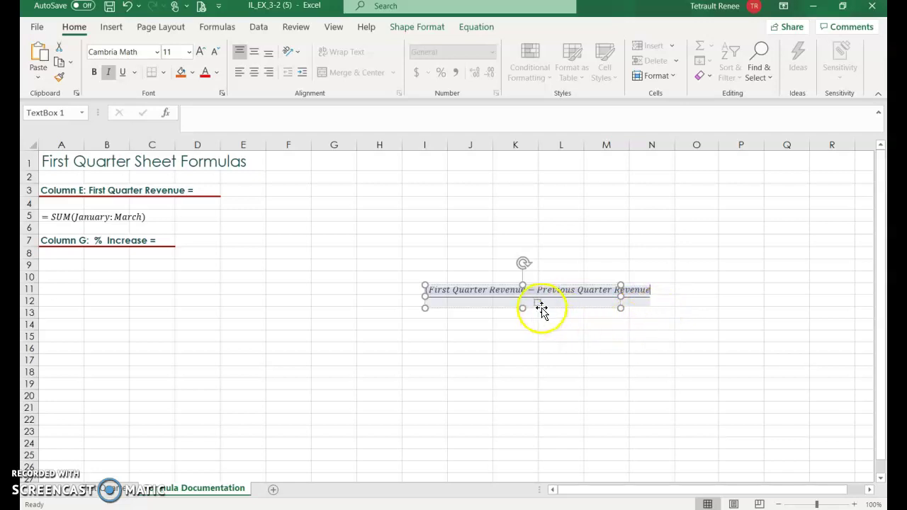
{"action": "type", "text": "Previous Quarter Revenue"}
{"action": "left_click", "coordinate": [599, 303]}
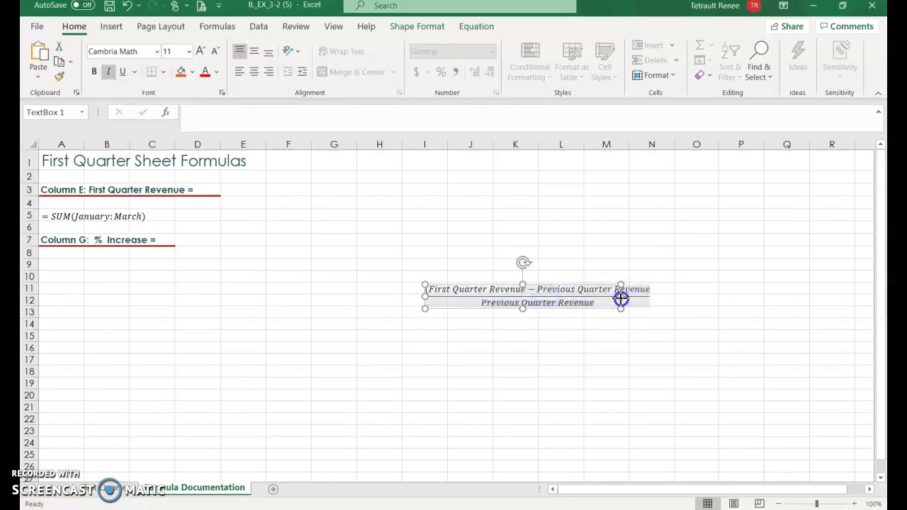
Widen the equation box through column N and add the closing parenthesis to the numerator.
{"action": "left_click_drag", "start_coordinate": [621, 298], "coordinate": [666, 296]}
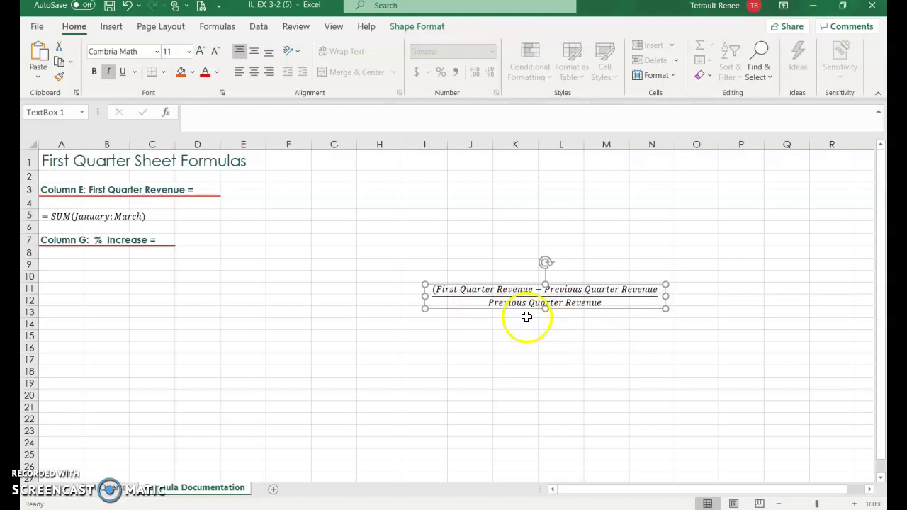
{"action": "left_click", "coordinate": [660, 289]}
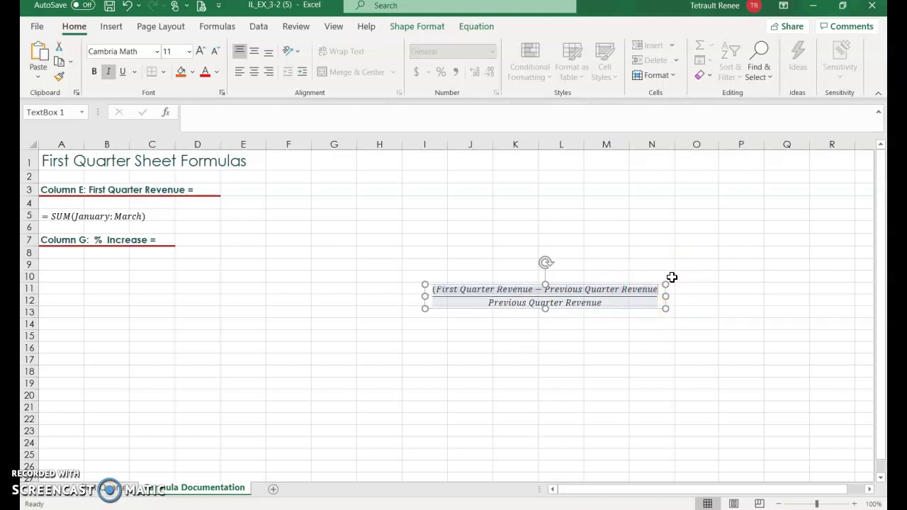
{"action": "type", "text": ")"}
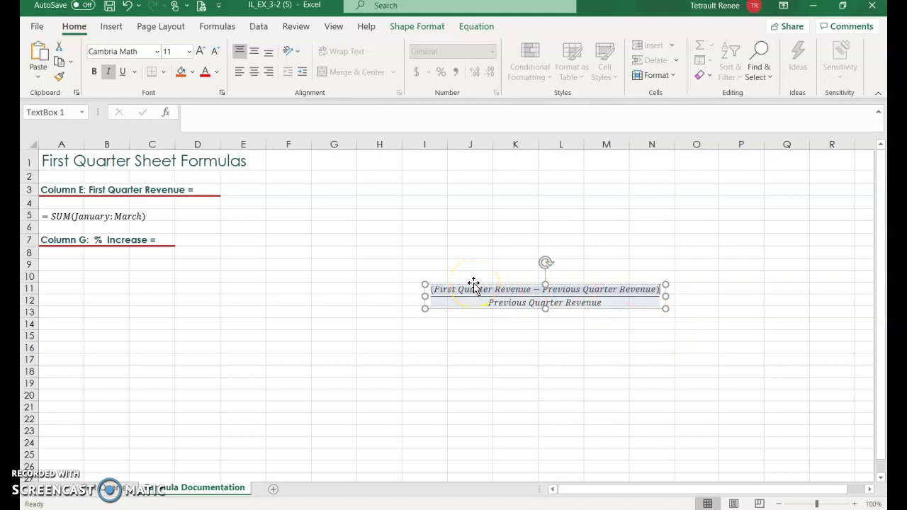
Move the equation below the Column G: % Increase label around A9, and select cell A1.
{"action": "left_click_drag", "start_coordinate": [474, 285], "coordinate": [58, 261]}
{"action": "left_click", "coordinate": [163, 165]}
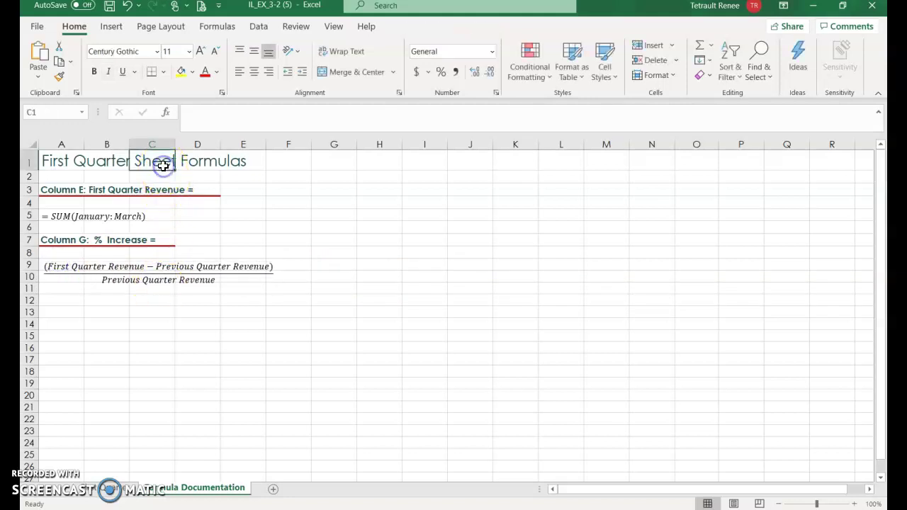
{"action": "left_click", "coordinate": [76, 161]}
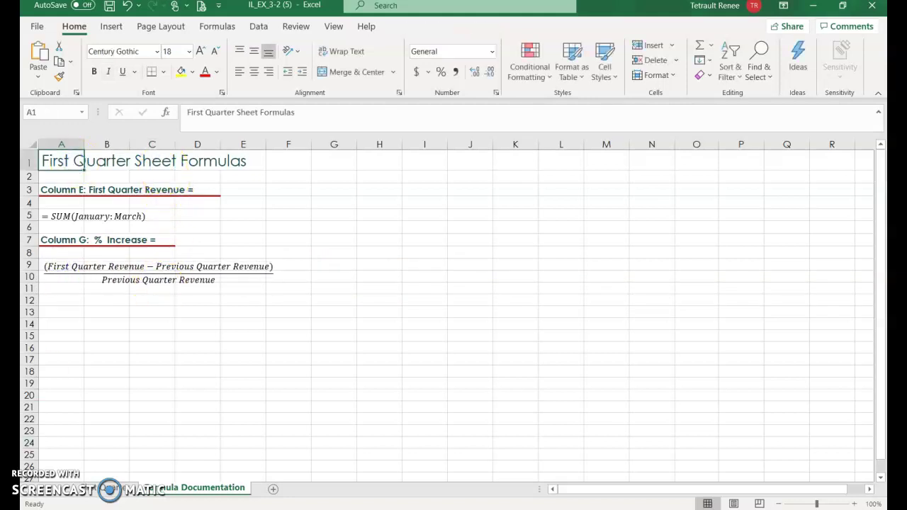
Switch to the First Quarter sheet.
{"action": "left_click", "coordinate": [119, 491]}
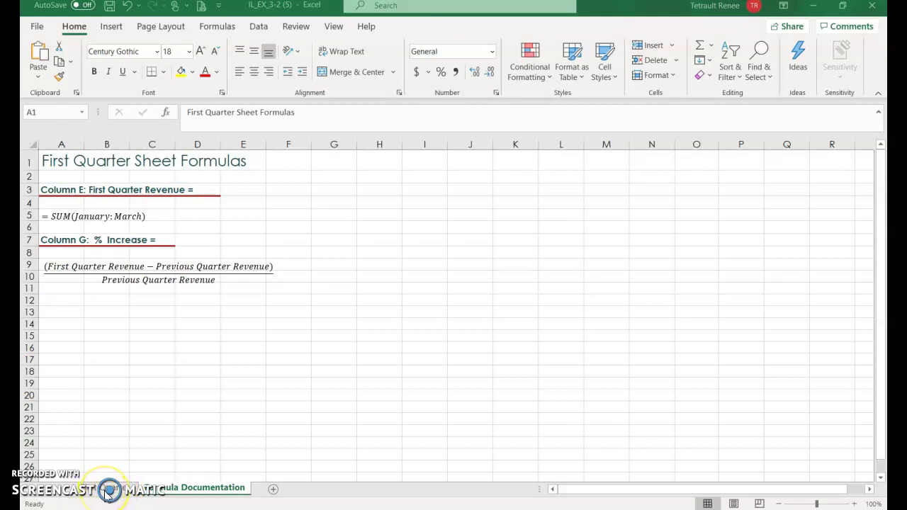
{"action": "left_click_drag", "start_coordinate": [107, 495], "coordinate": [107, 494]}
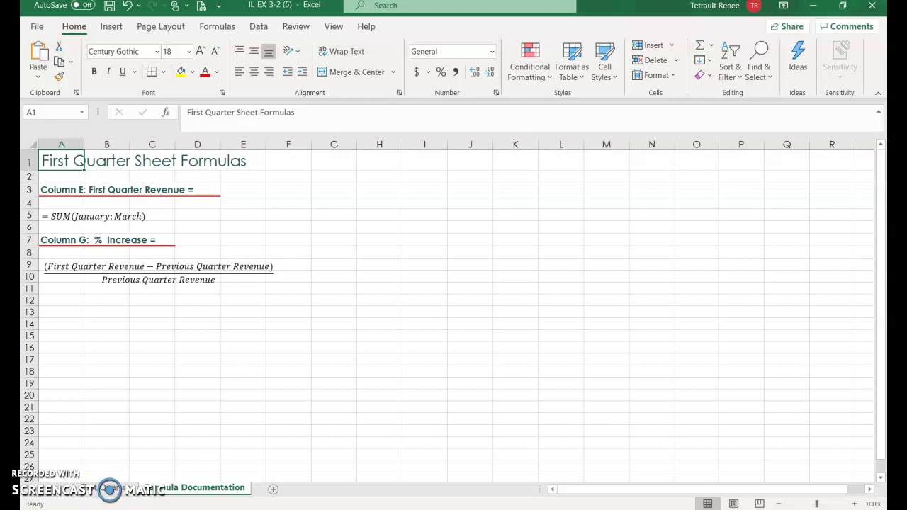
{"action": "left_click", "coordinate": [103, 497]}
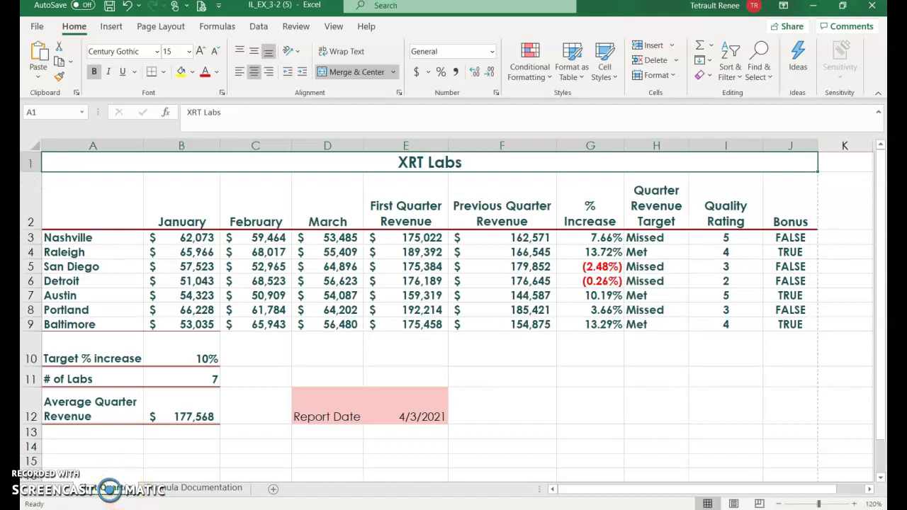
Set the workbook calculation option to Manual, with recalculation before saving left enabled.
{"action": "key", "text": "alt+m"}
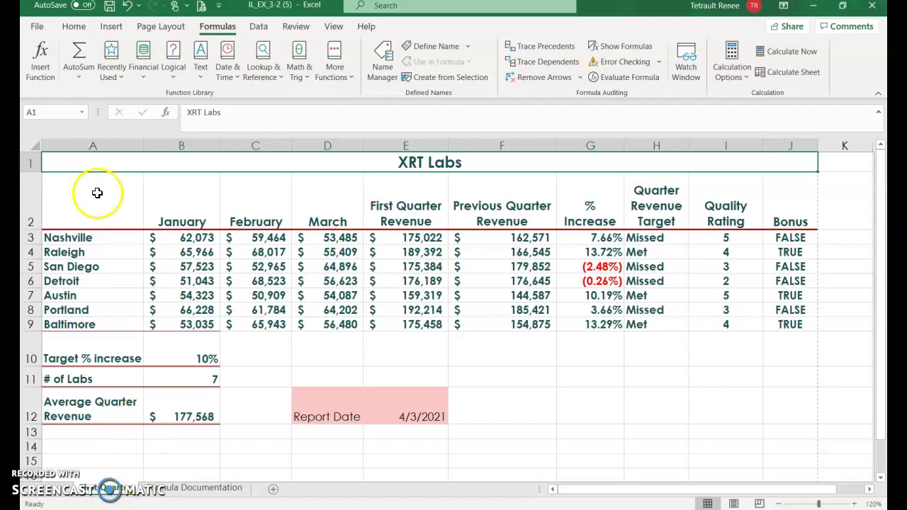
{"action": "left_click", "coordinate": [35, 26]}
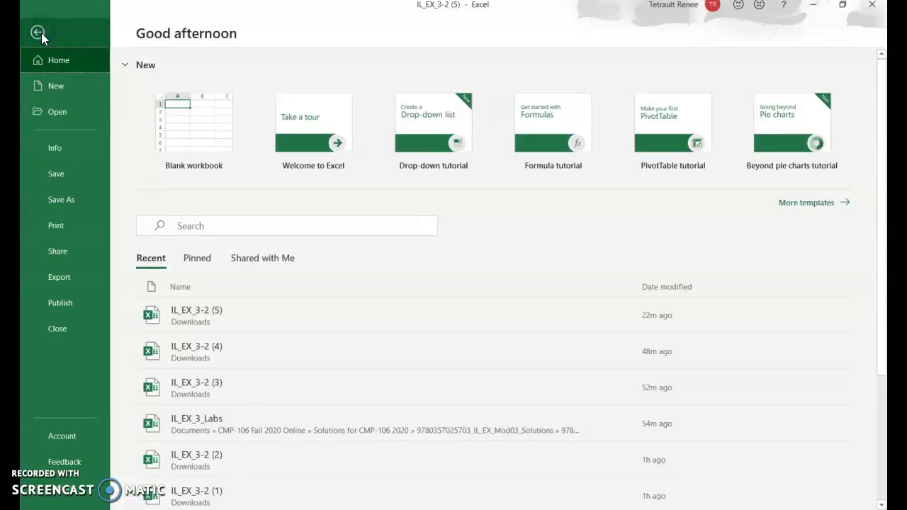
{"action": "left_click", "coordinate": [71, 495]}
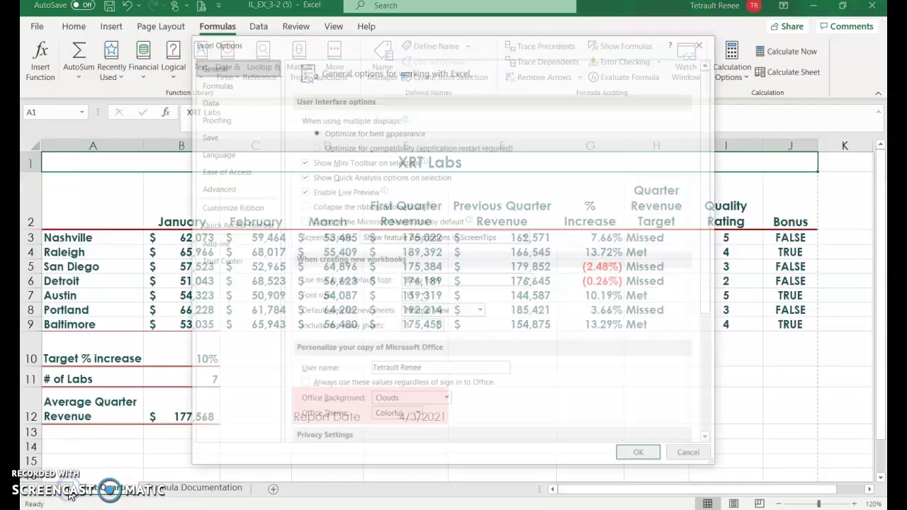
{"action": "left_click", "coordinate": [220, 86]}
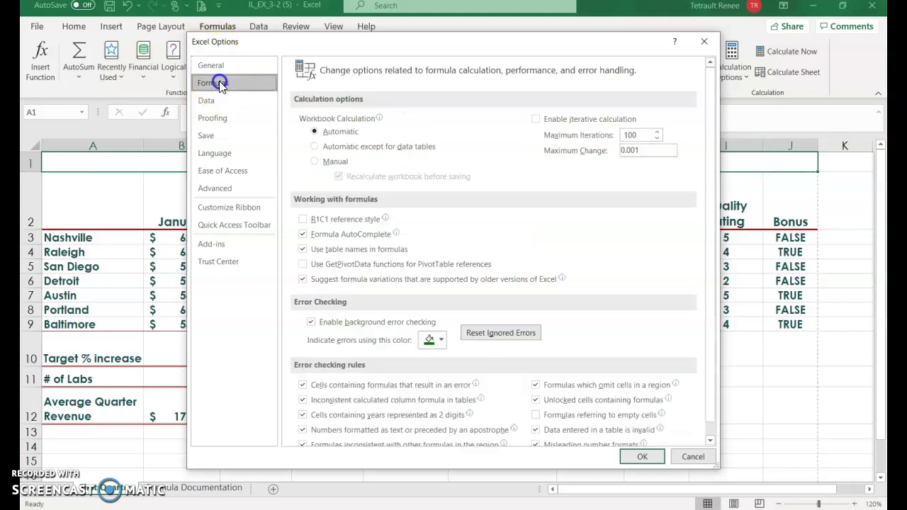
{"action": "mouse_move", "coordinate": [349, 134]}
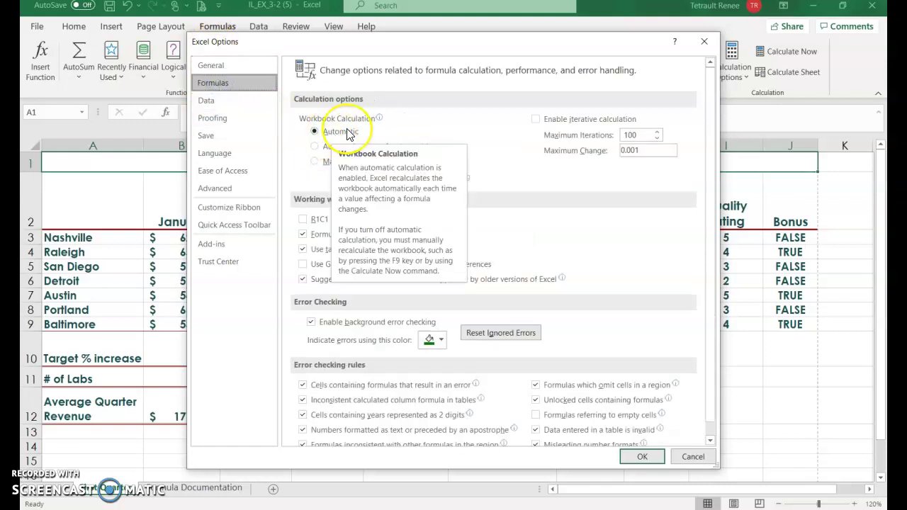
{"action": "left_click", "coordinate": [317, 162]}
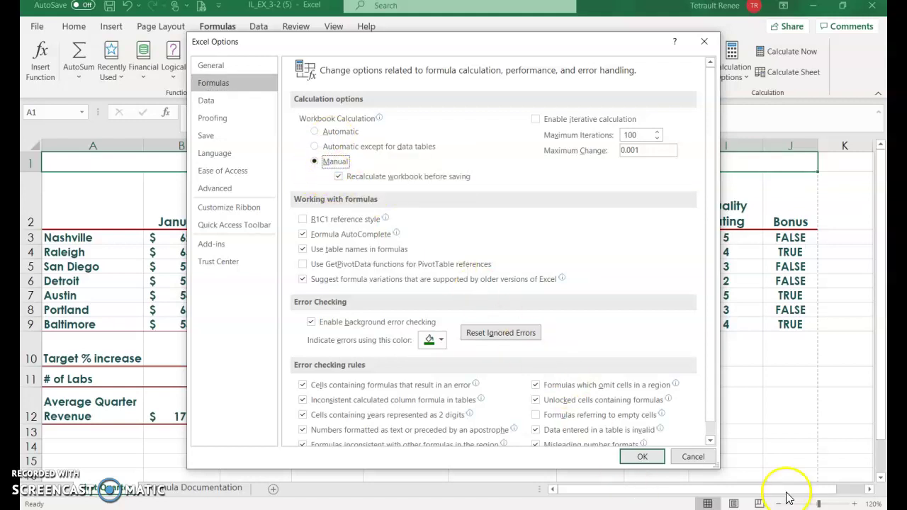
{"action": "left_click", "coordinate": [642, 457]}
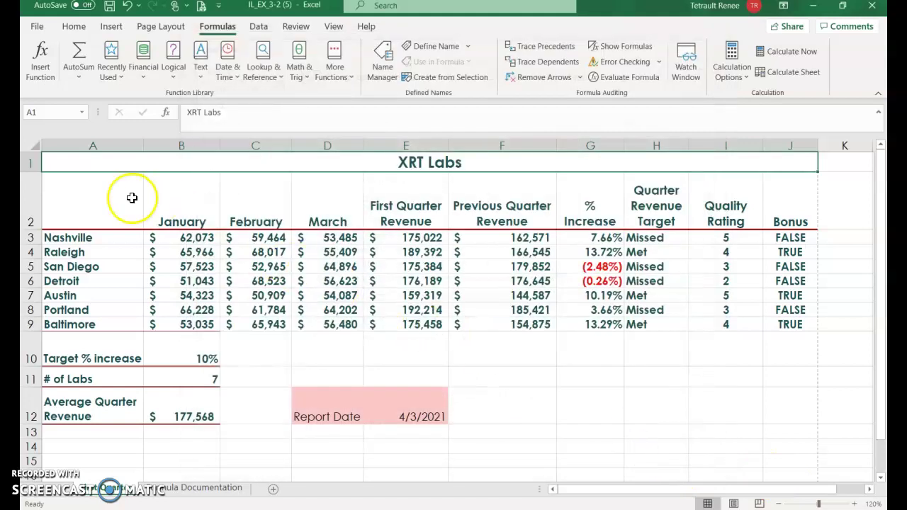
Try a January revenue of 72000 for Nashville in B3, and undo the entry.
{"action": "left_click", "coordinate": [177, 232]}
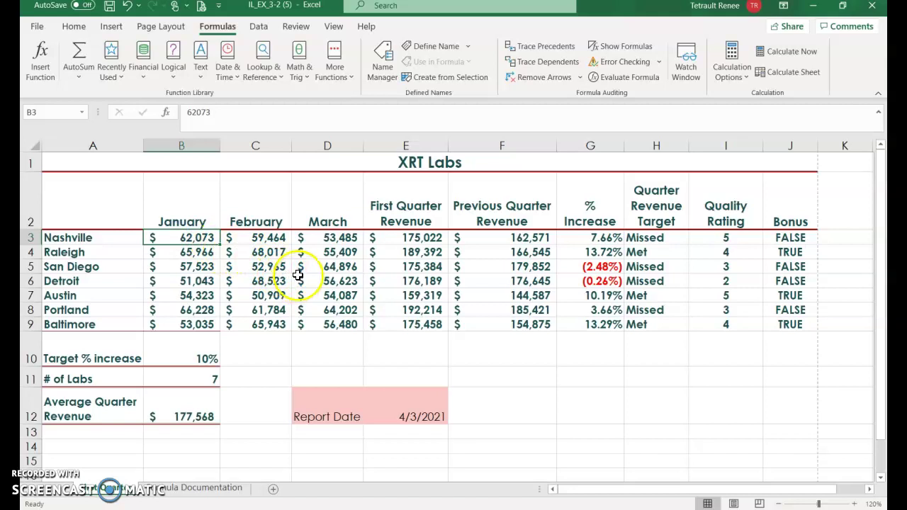
{"action": "type", "text": "7"}
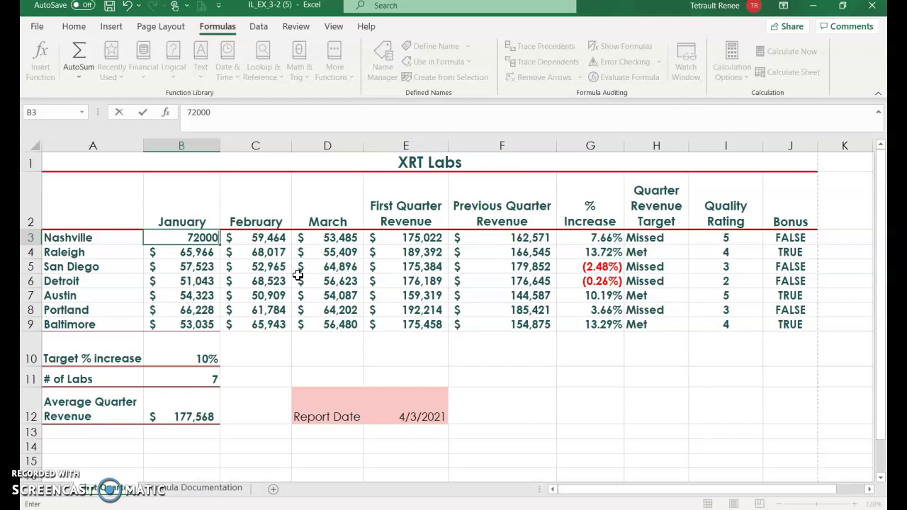
{"action": "type", "text": "2000"}
{"action": "key", "text": "Return"}
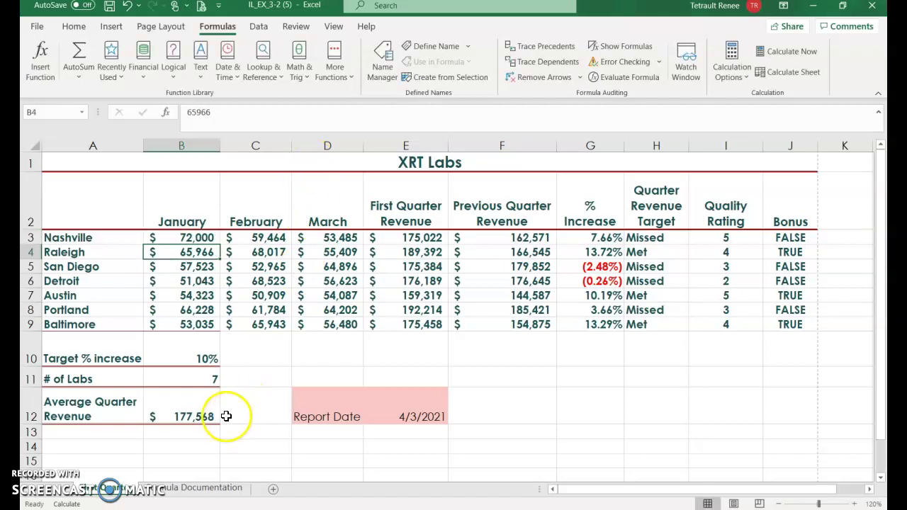
{"action": "key", "text": "ctrl+z"}
Set Nashville's January revenue in B3 to 72000.
{"action": "left_click", "coordinate": [198, 242]}
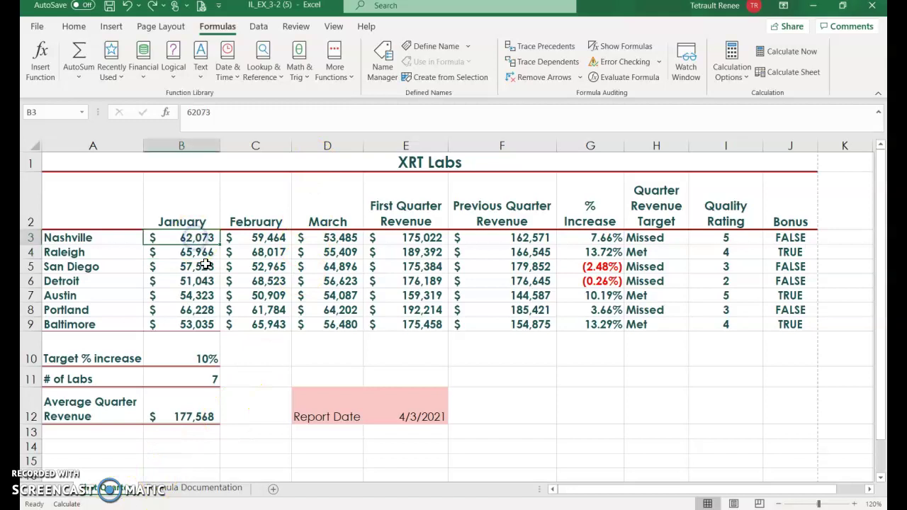
{"action": "type", "text": "72000"}
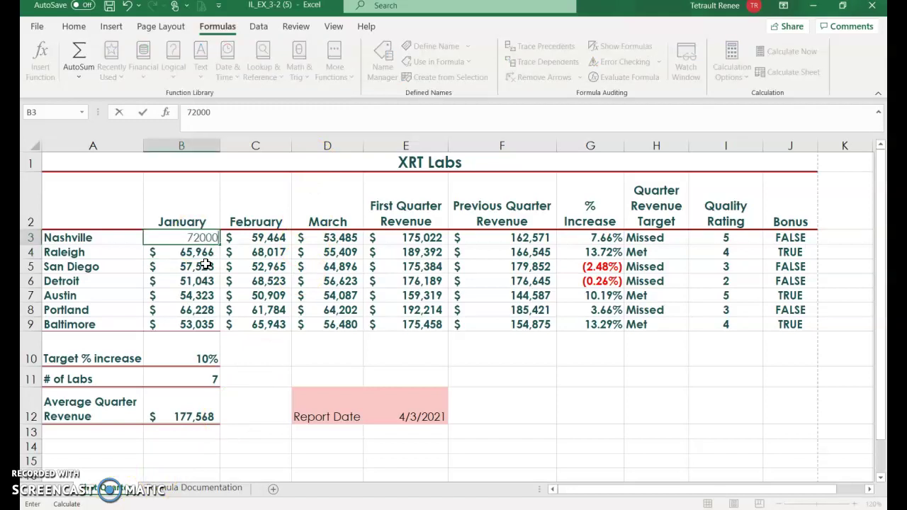
{"action": "key", "text": "Return"}
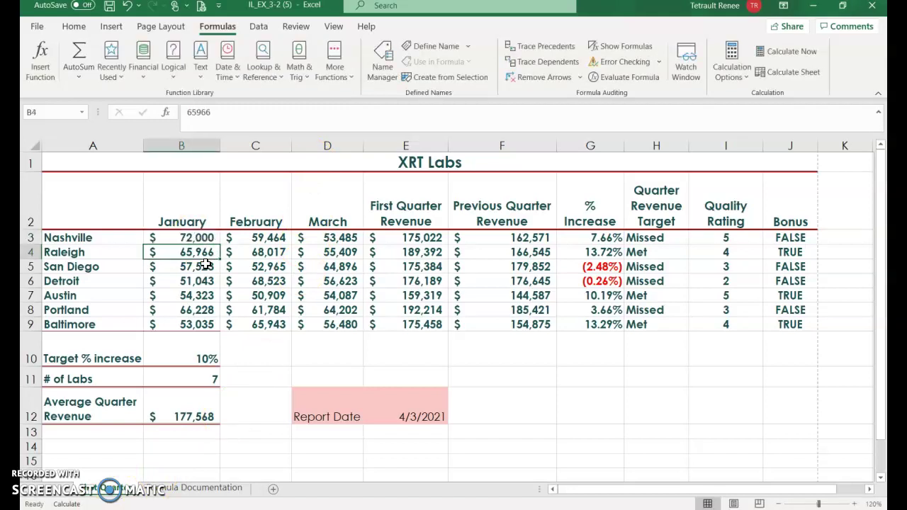
Recalculate Nashville's First Quarter Revenue in E3 and % Increase in G3 by re-entering their existing formulas.
{"action": "left_click", "coordinate": [431, 240]}
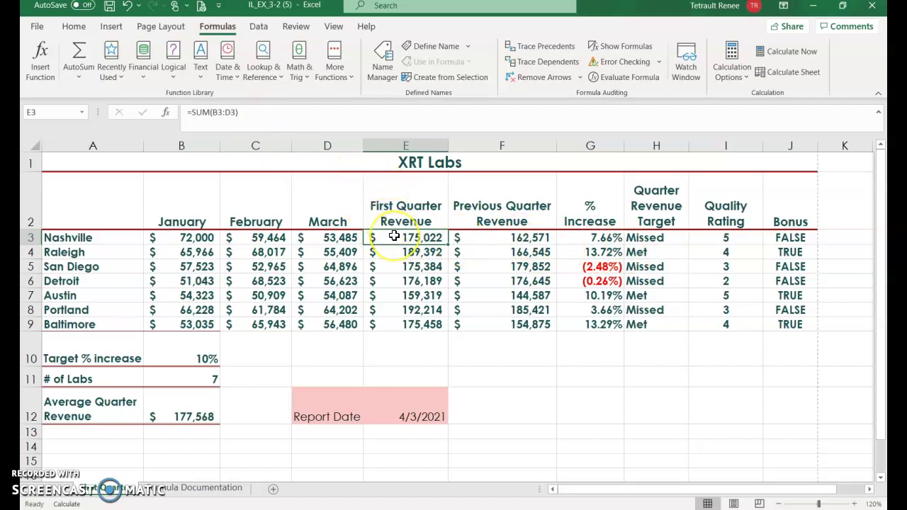
{"action": "double_click", "coordinate": [394, 236]}
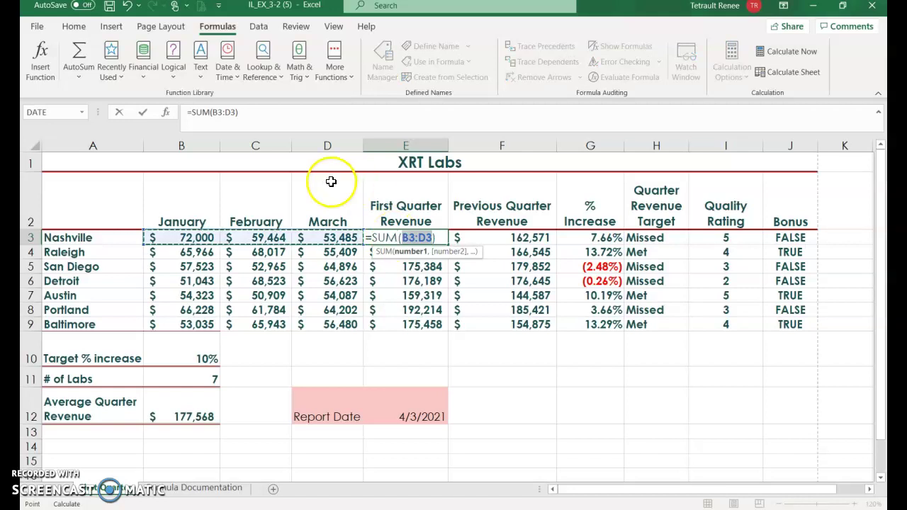
{"action": "key", "text": "Return"}
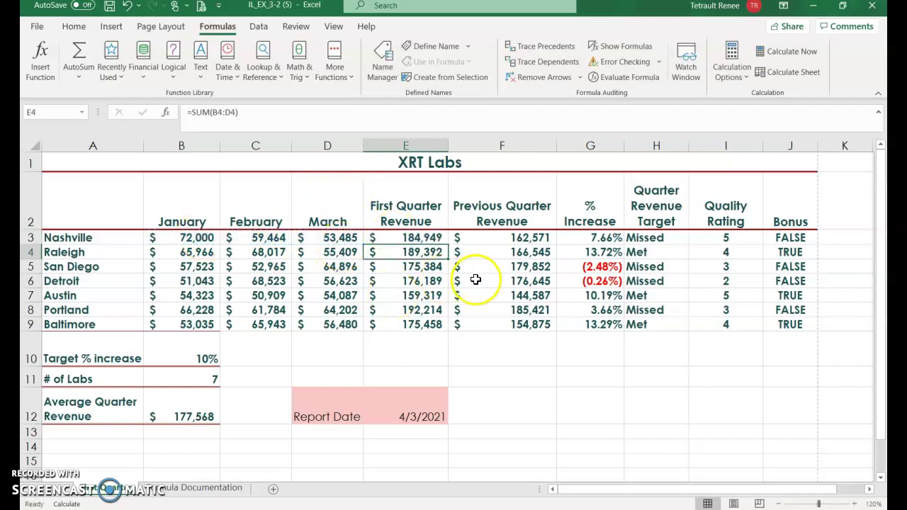
{"action": "left_click", "coordinate": [584, 237]}
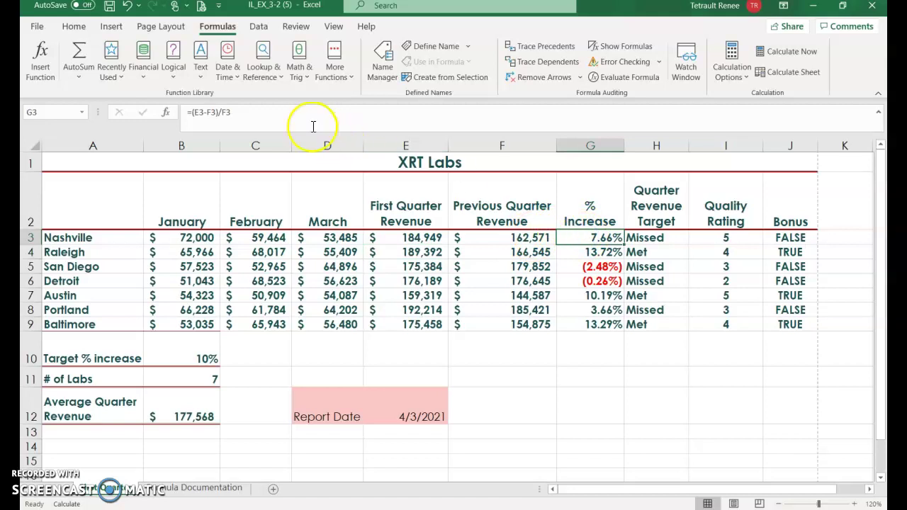
{"action": "left_click", "coordinate": [252, 112]}
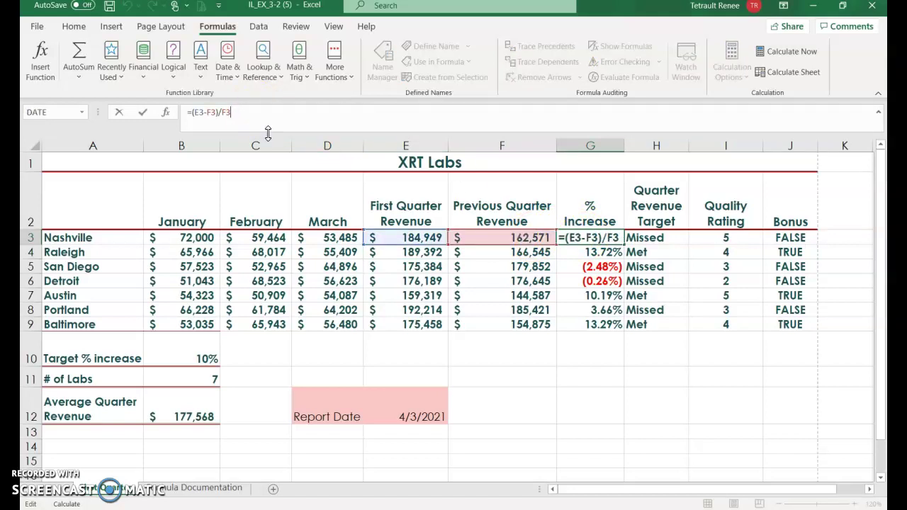
{"action": "key", "text": "Return"}
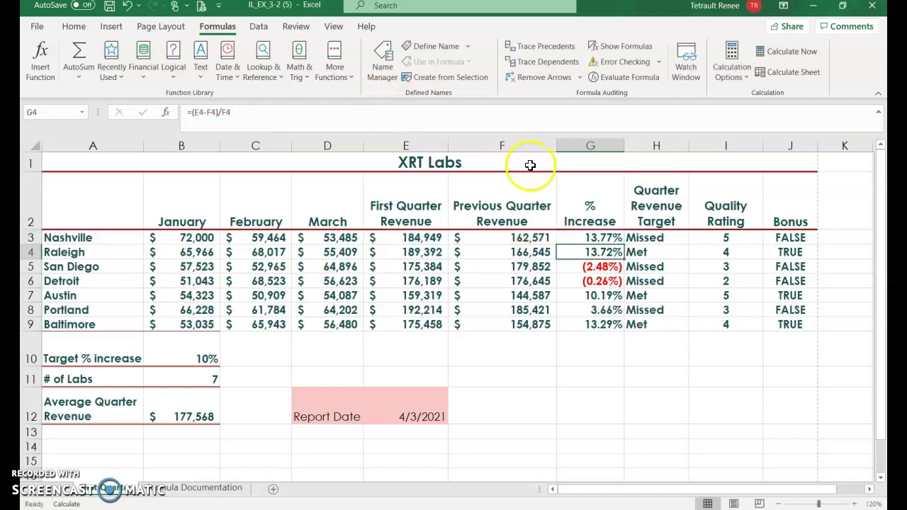
Recalculate Nashville's Quarter Revenue Target in H3 and Bonus in J3 by re-entering their existing formulas.
{"action": "left_click", "coordinate": [667, 241]}
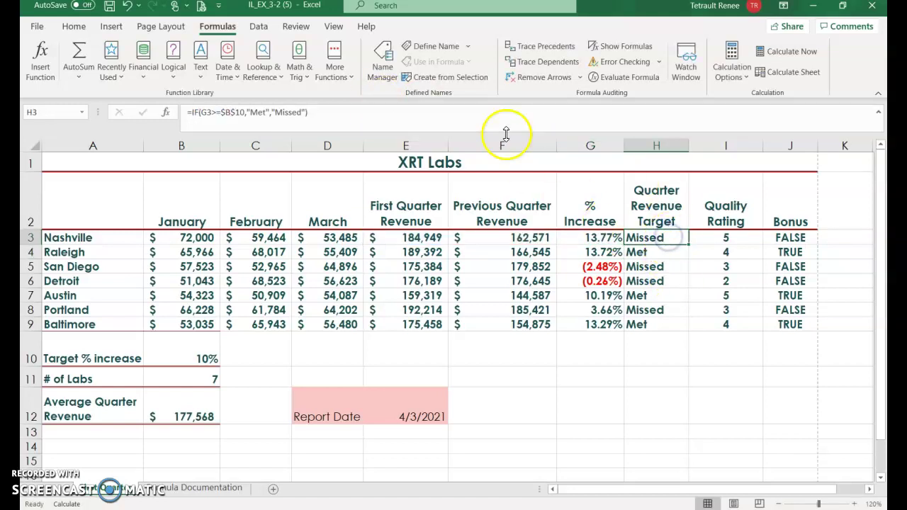
{"action": "left_click", "coordinate": [348, 108]}
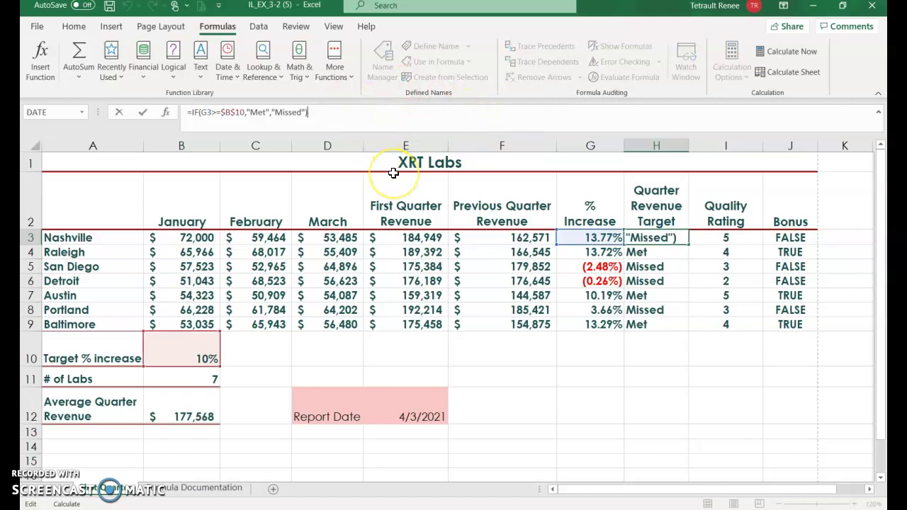
{"action": "key", "text": "Return"}
{"action": "left_click", "coordinate": [746, 239]}
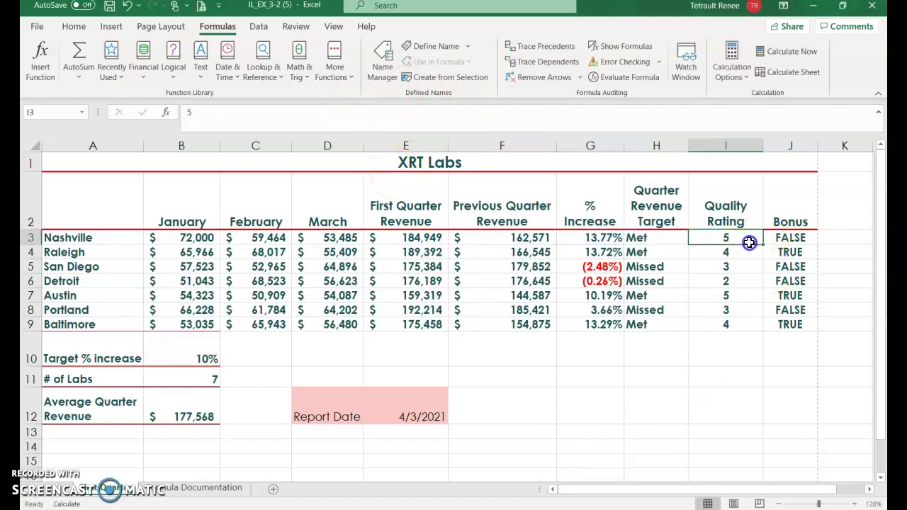
{"action": "left_click", "coordinate": [788, 238]}
{"action": "left_click", "coordinate": [255, 106]}
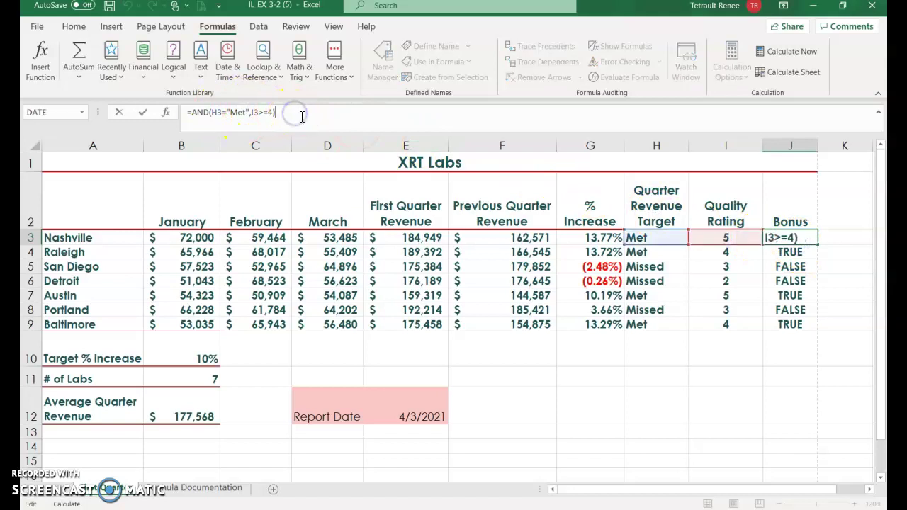
{"action": "key", "text": "Return"}
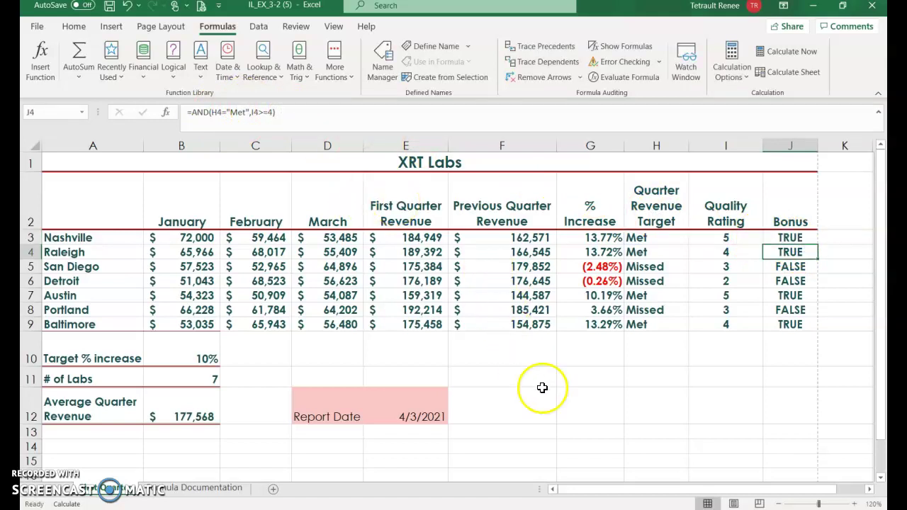
Recalculate the Average Quarter Revenue in B12 by re-entering its existing formula.
{"action": "left_click", "coordinate": [213, 417]}
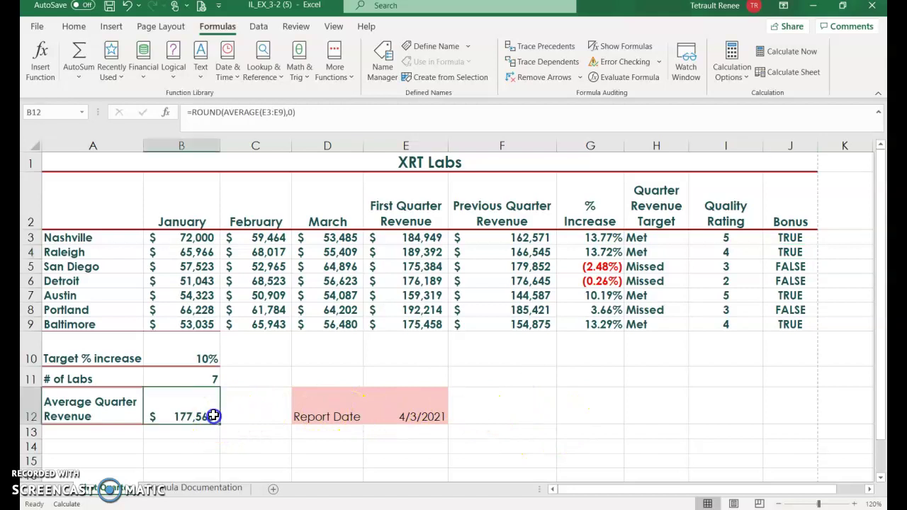
{"action": "left_click", "coordinate": [305, 112]}
{"action": "key", "text": "Return"}
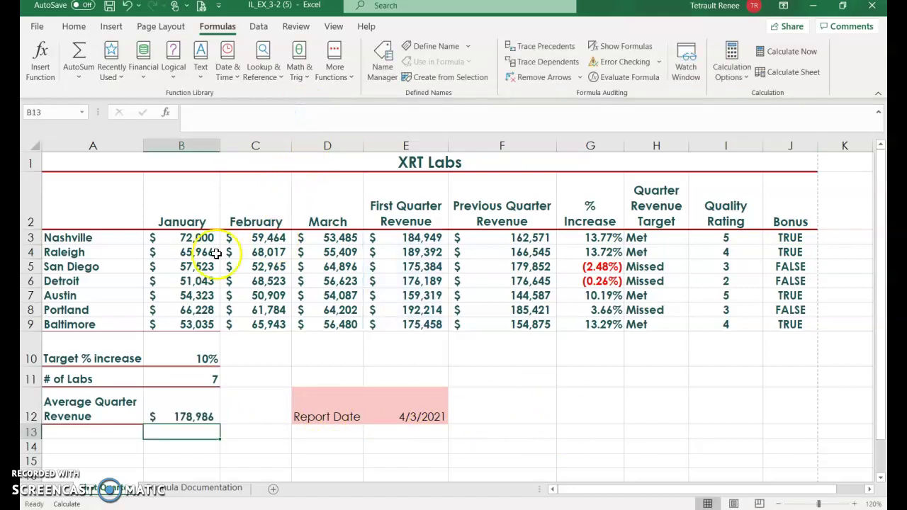
Set the workbook calculation option to Automatic, and reopen the formula calculation options to check the setting.
{"action": "left_click", "coordinate": [190, 411]}
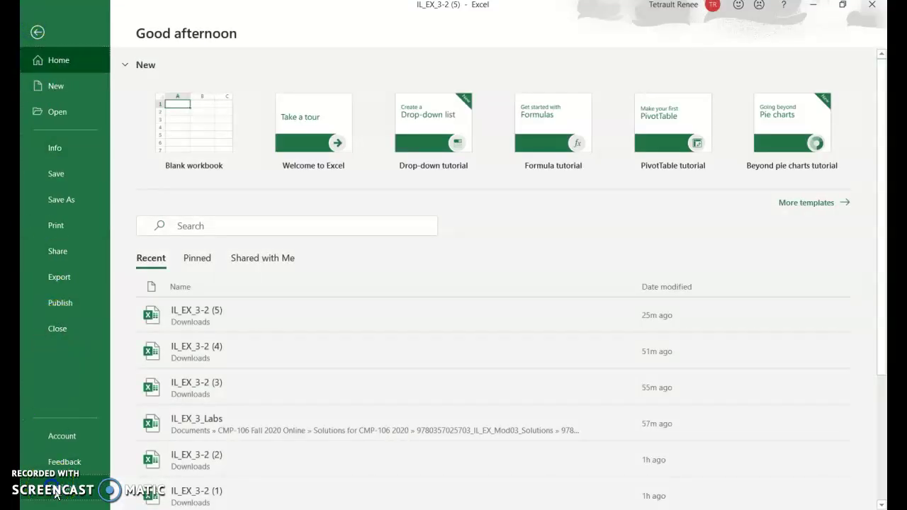
{"action": "left_click", "coordinate": [55, 494]}
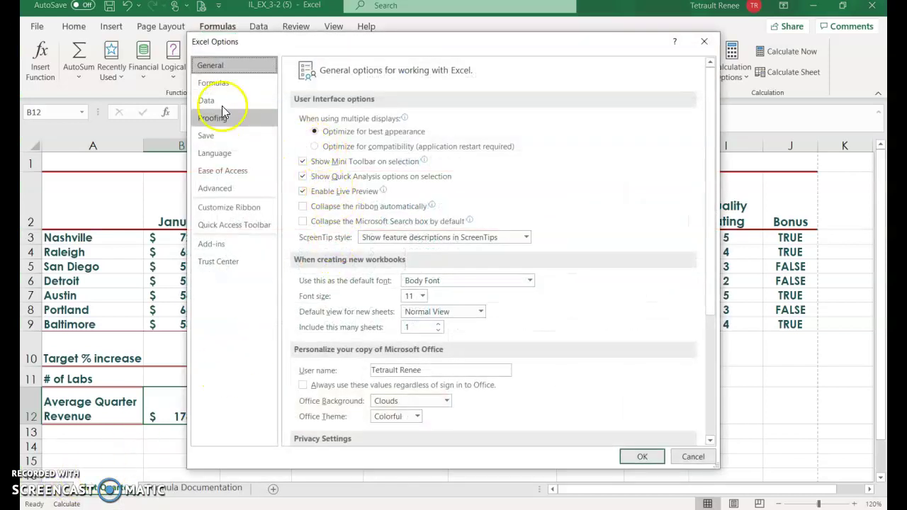
{"action": "left_click", "coordinate": [217, 83]}
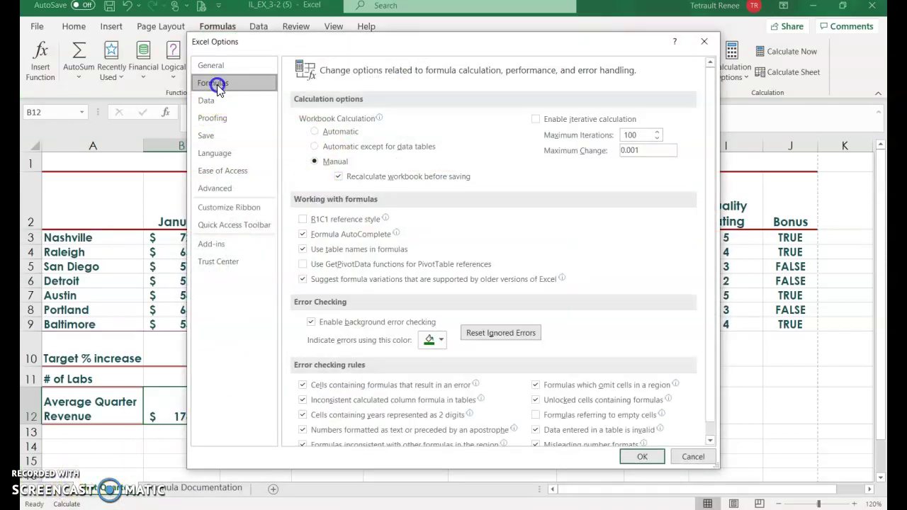
{"action": "left_click", "coordinate": [316, 133]}
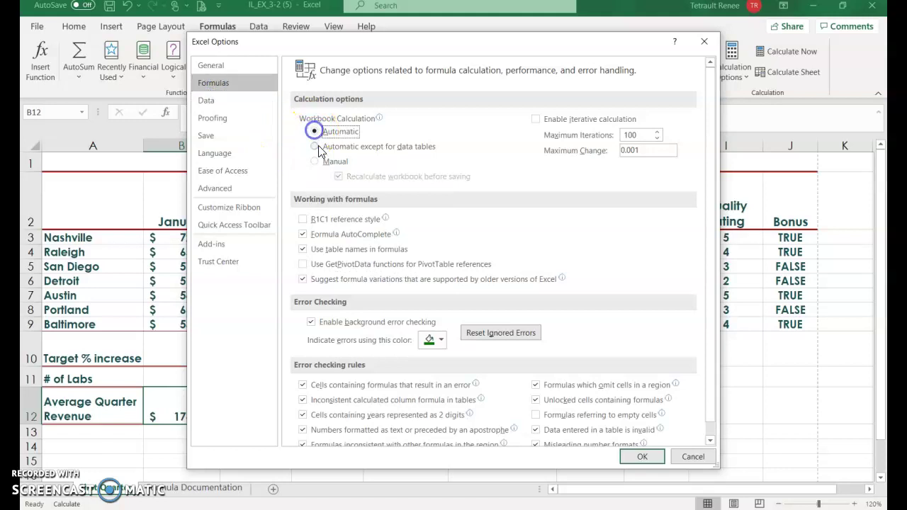
{"action": "left_click", "coordinate": [636, 458]}
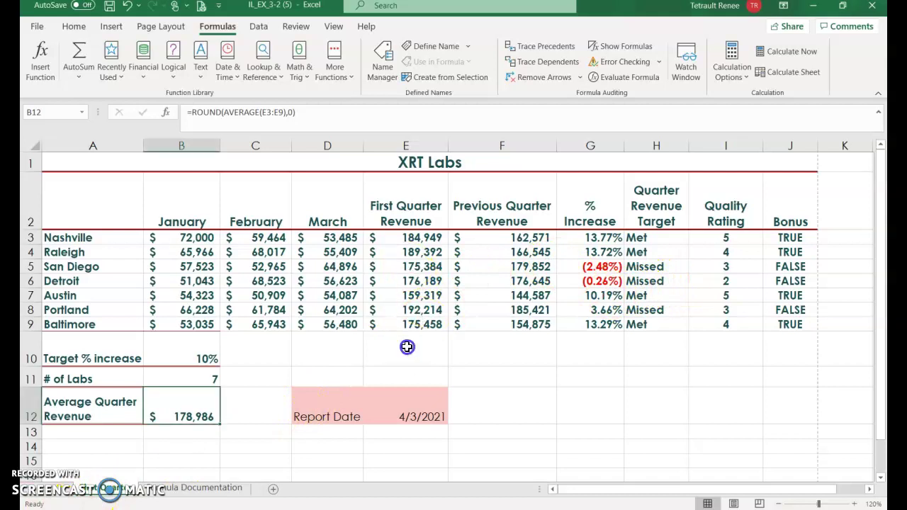
{"action": "left_click", "coordinate": [488, 374]}
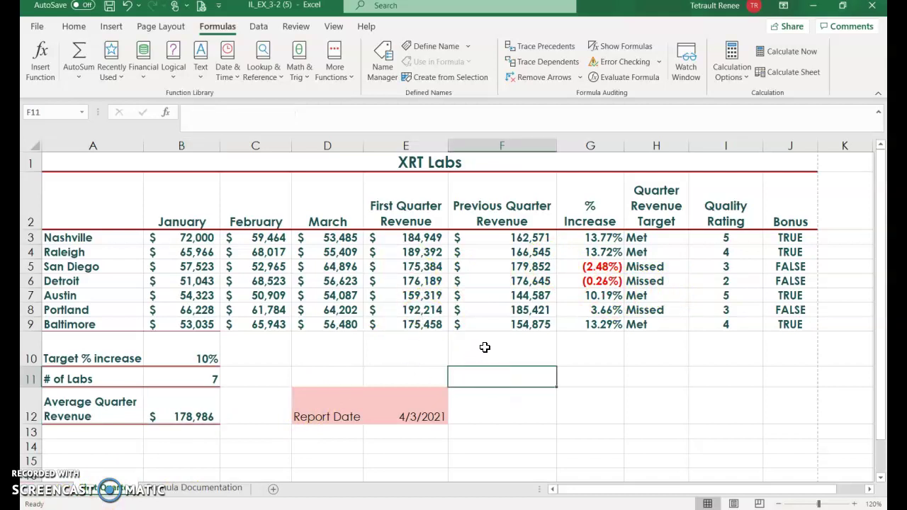
{"action": "left_click", "coordinate": [39, 28]}
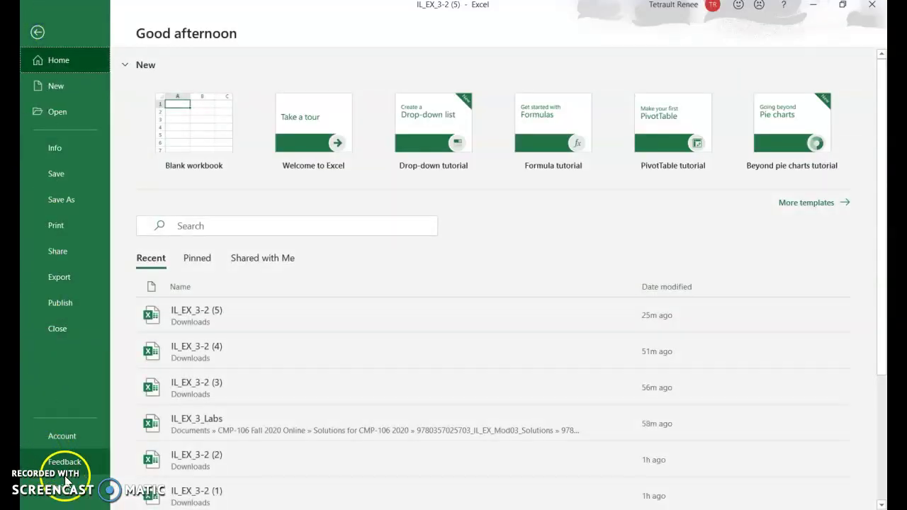
{"action": "left_click", "coordinate": [65, 482]}
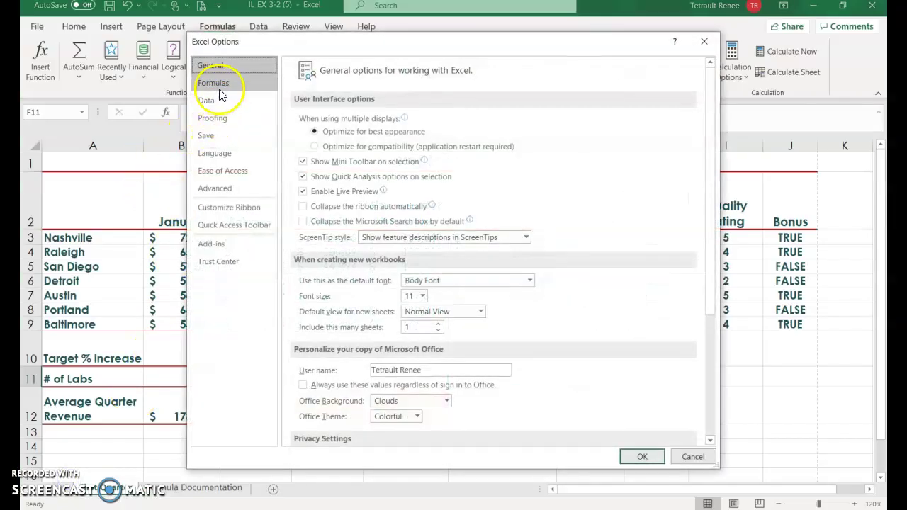
{"action": "left_click", "coordinate": [216, 83]}
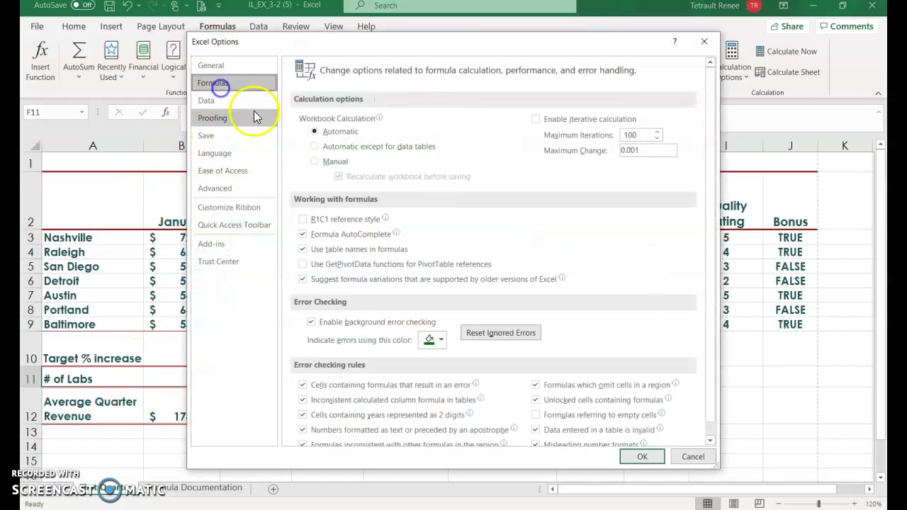
{"action": "left_click", "coordinate": [684, 460]}
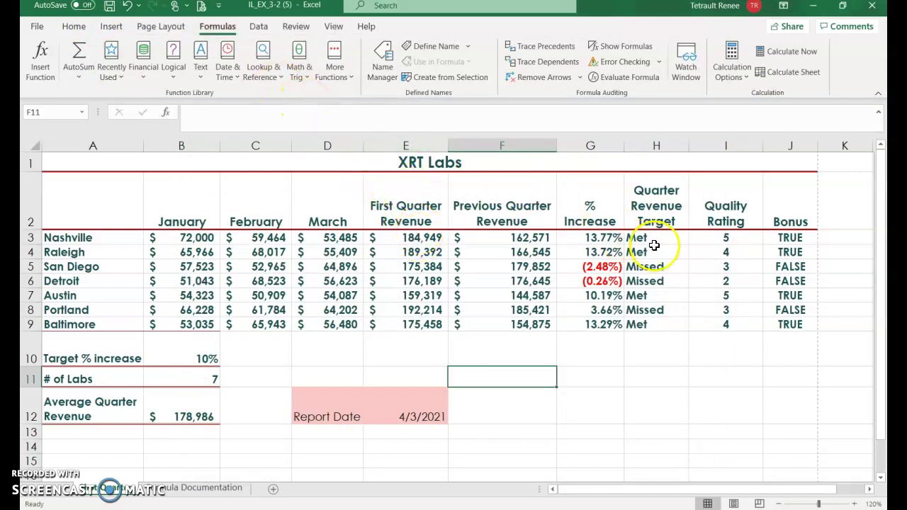
Undo the formula re-entries and Nashville's January revenue change, keeping the equation box under the % Increase heading, and return to the revenue sheet.
{"action": "left_click", "coordinate": [128, 7]}
{"action": "left_click", "coordinate": [129, 7]}
{"action": "left_click", "coordinate": [129, 7]}
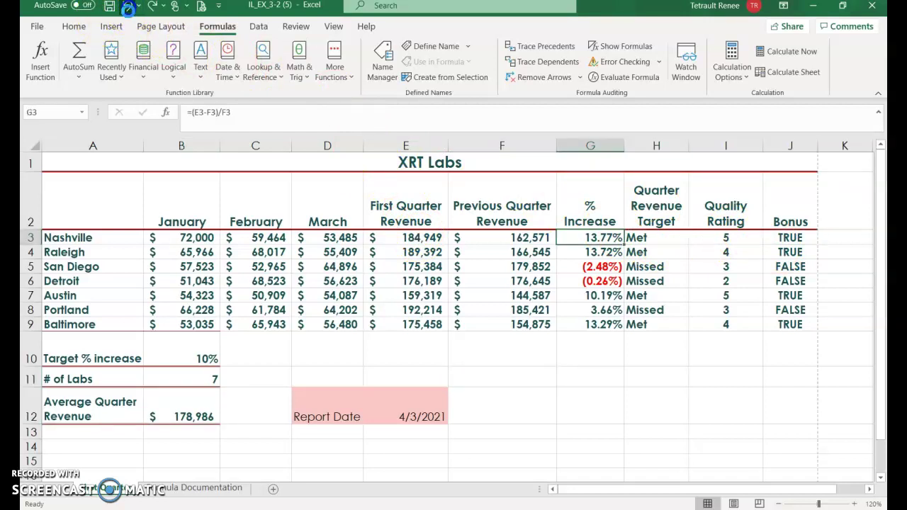
{"action": "left_click", "coordinate": [128, 7]}
{"action": "left_click", "coordinate": [128, 7]}
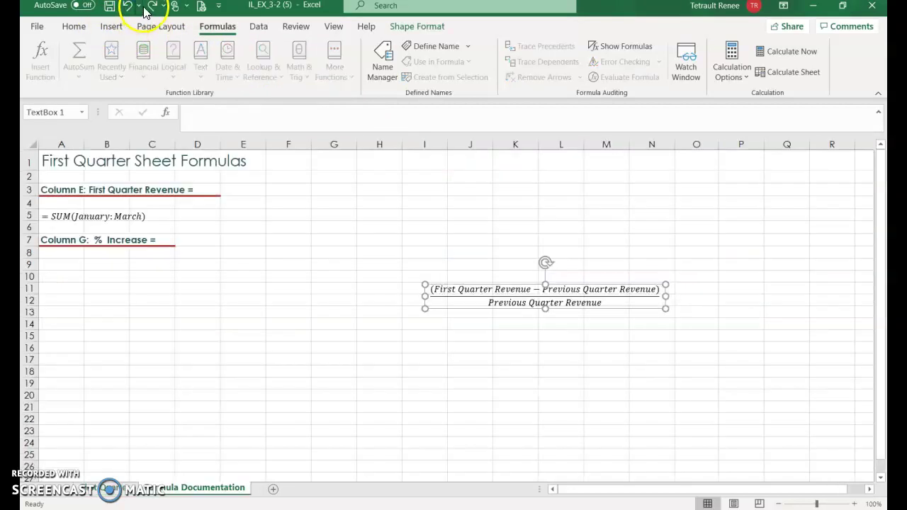
{"action": "left_click", "coordinate": [128, 7]}
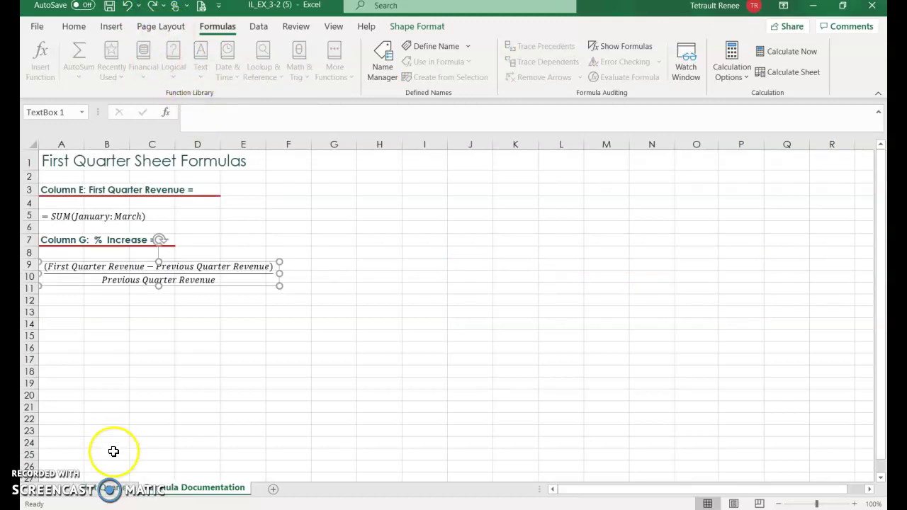
{"action": "left_click", "coordinate": [112, 487]}
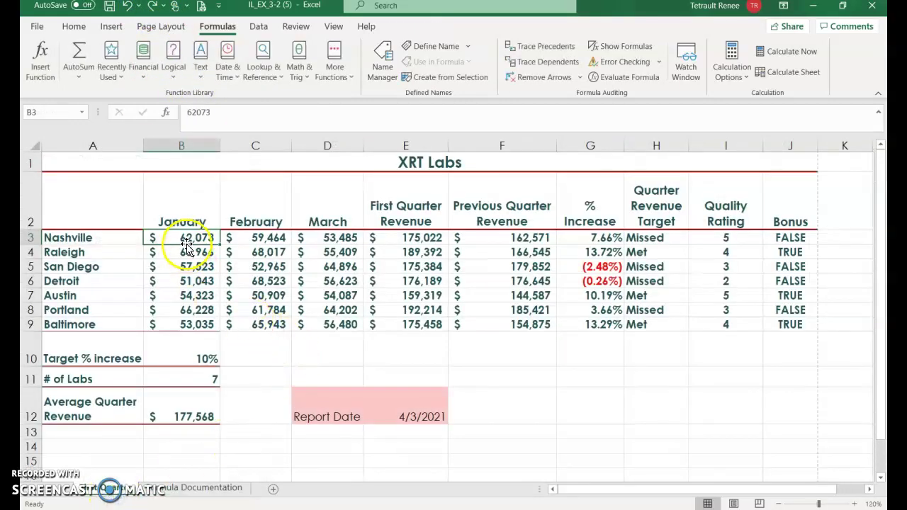
Review the formula calculation options and set Nashville's January revenue in B3 to 72000.
{"action": "left_click", "coordinate": [37, 27]}
{"action": "left_click", "coordinate": [61, 488]}
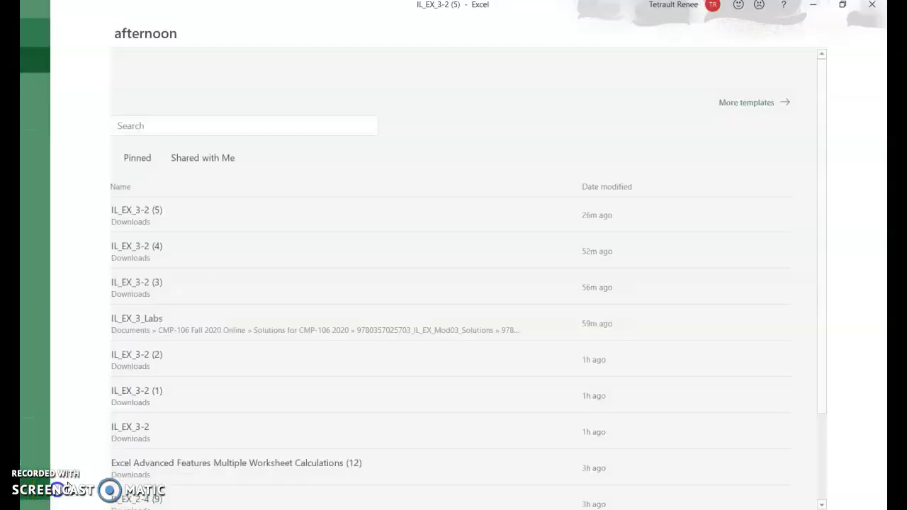
{"action": "left_click", "coordinate": [224, 84]}
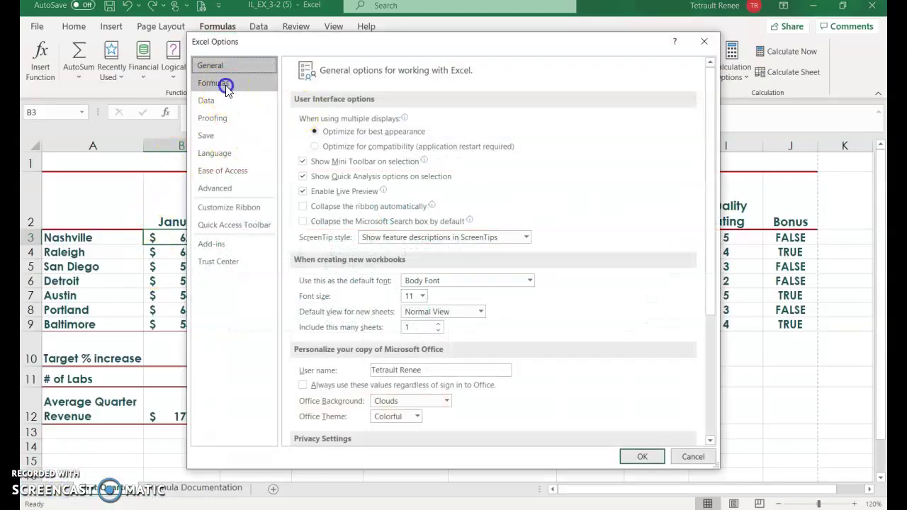
{"action": "left_click", "coordinate": [654, 457]}
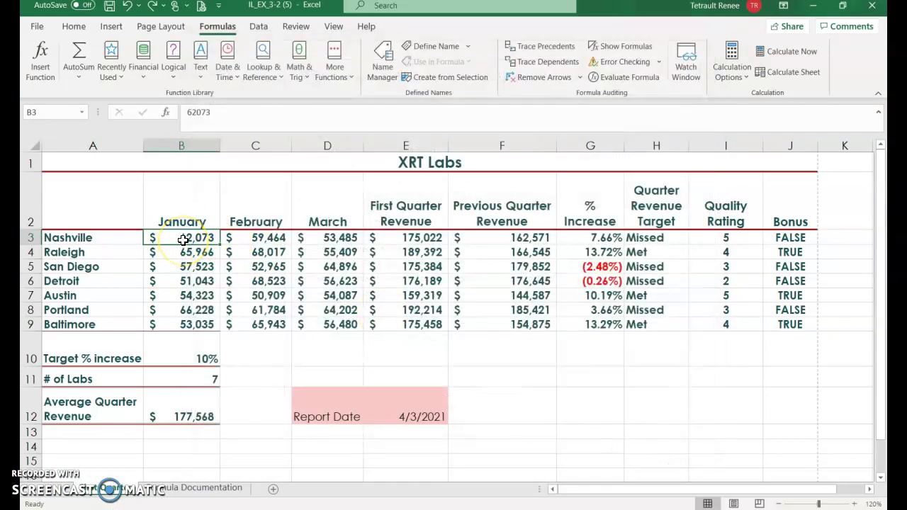
{"action": "type", "text": "72000"}
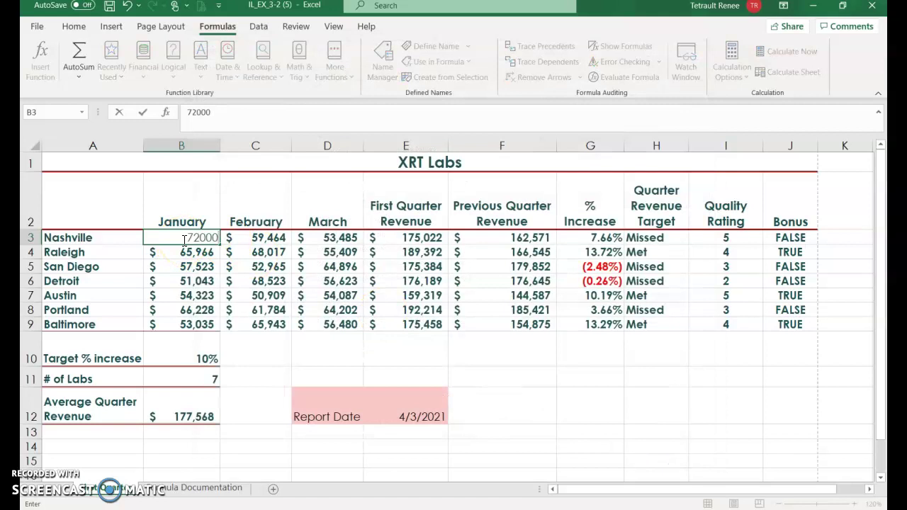
{"action": "left_click", "coordinate": [293, 202]}
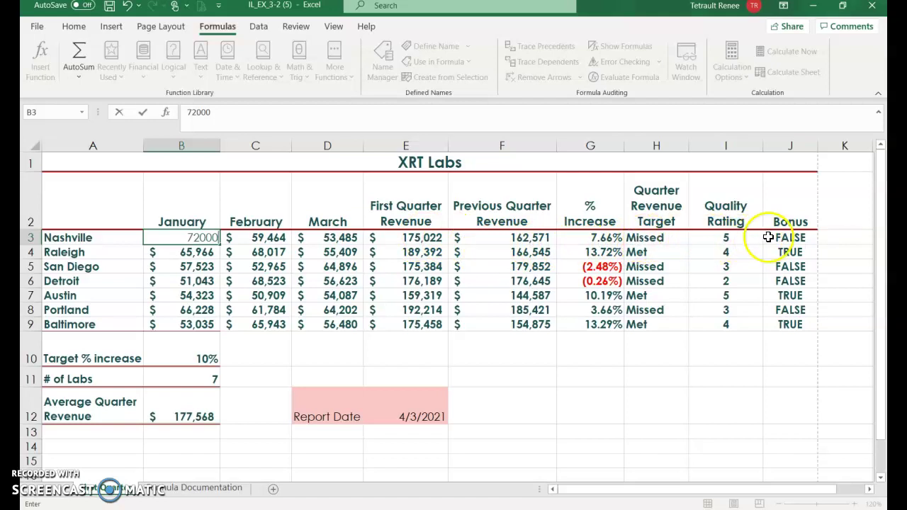
{"action": "key", "text": "Return"}
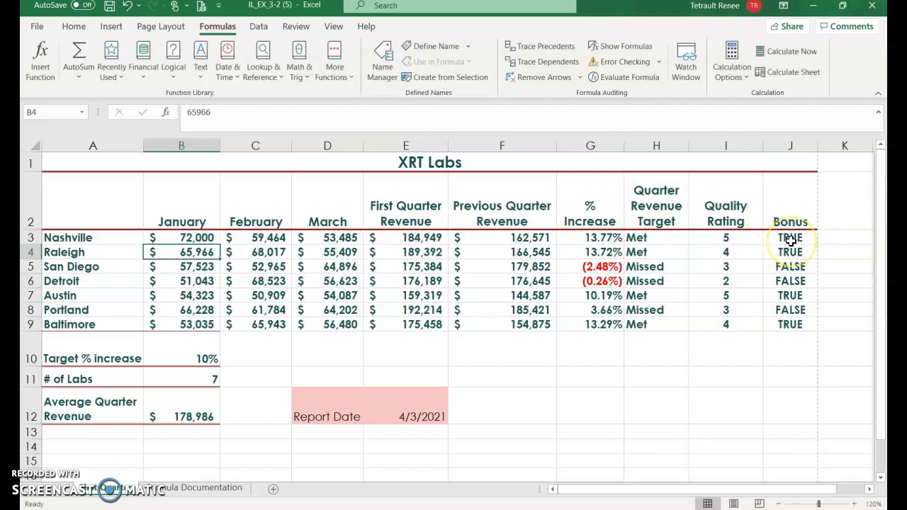